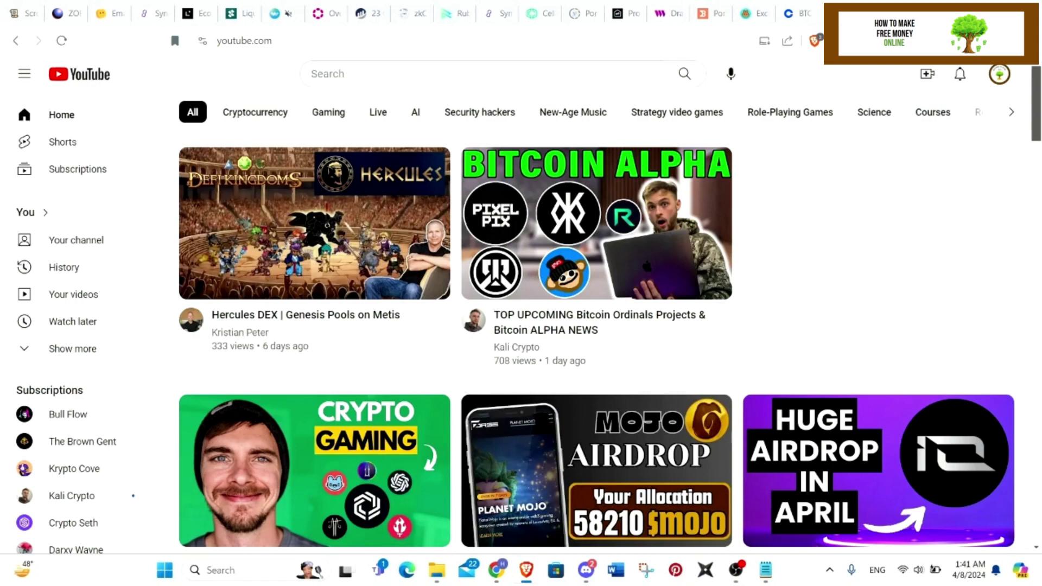
Show your YouTube channel's Videos tab, using the avatar menu.
click(998, 75)
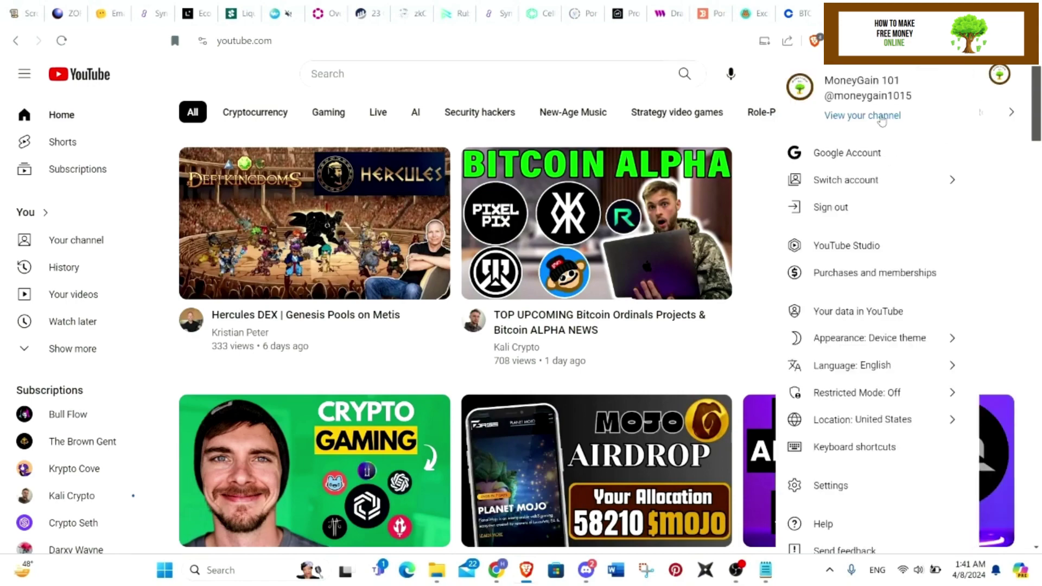
click(863, 109)
scroll(641, 162, down, 3)
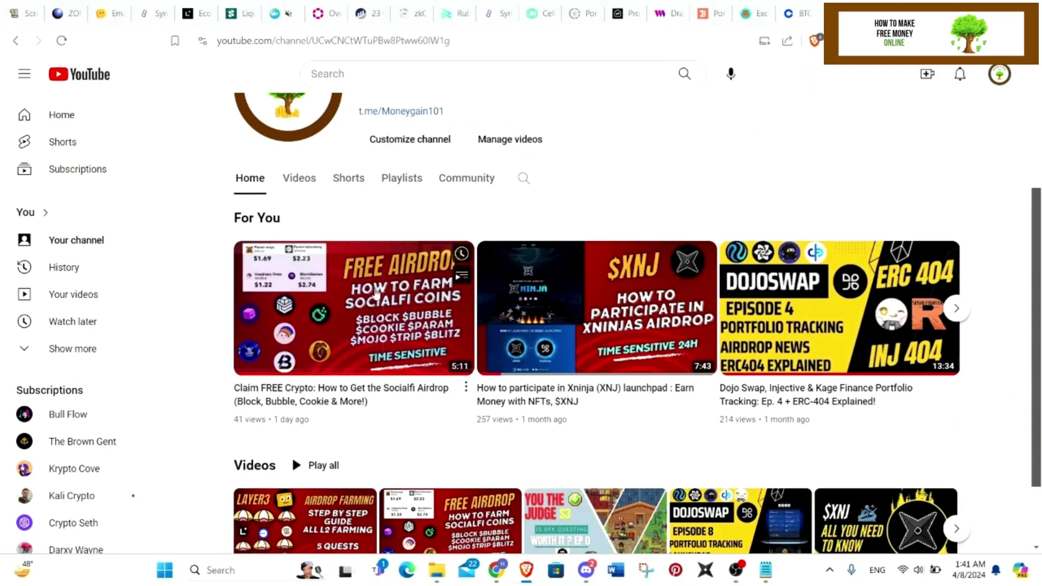
click(298, 177)
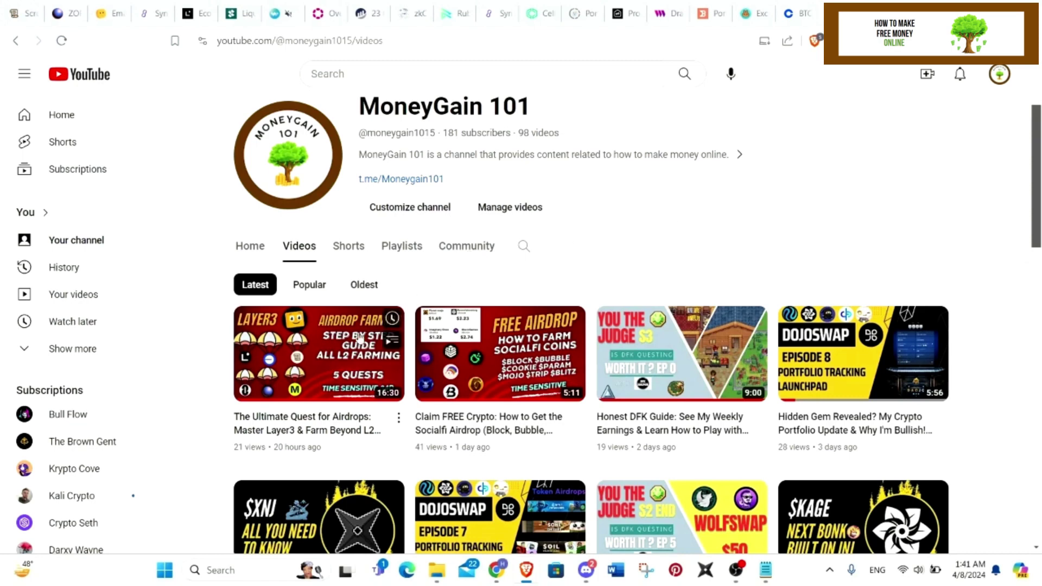
mouse_move(319, 353)
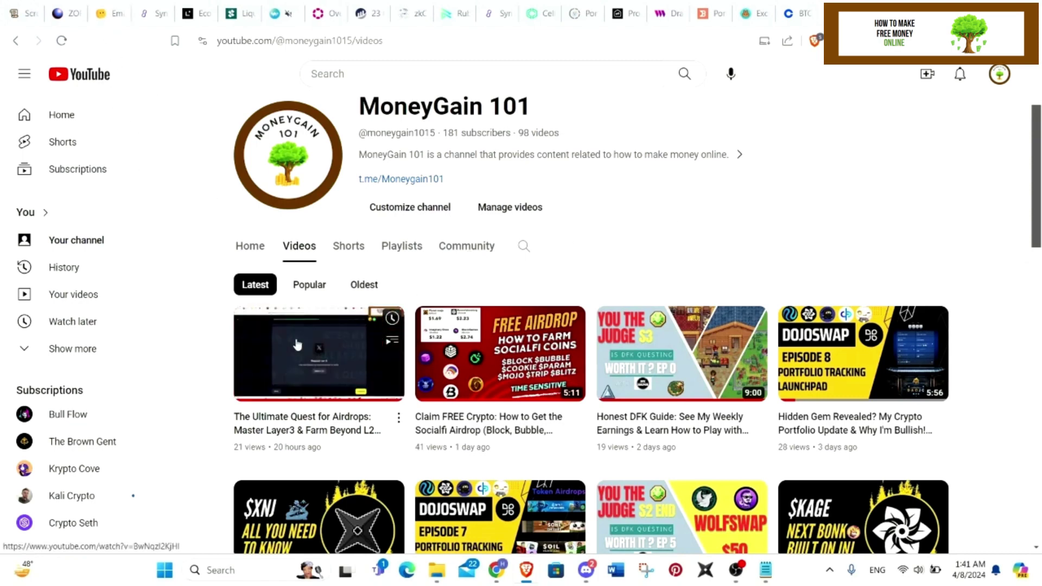
Check the Ultimate Quest for Airdrops video, then close YouTube and return to Layer3.
click(114, 13)
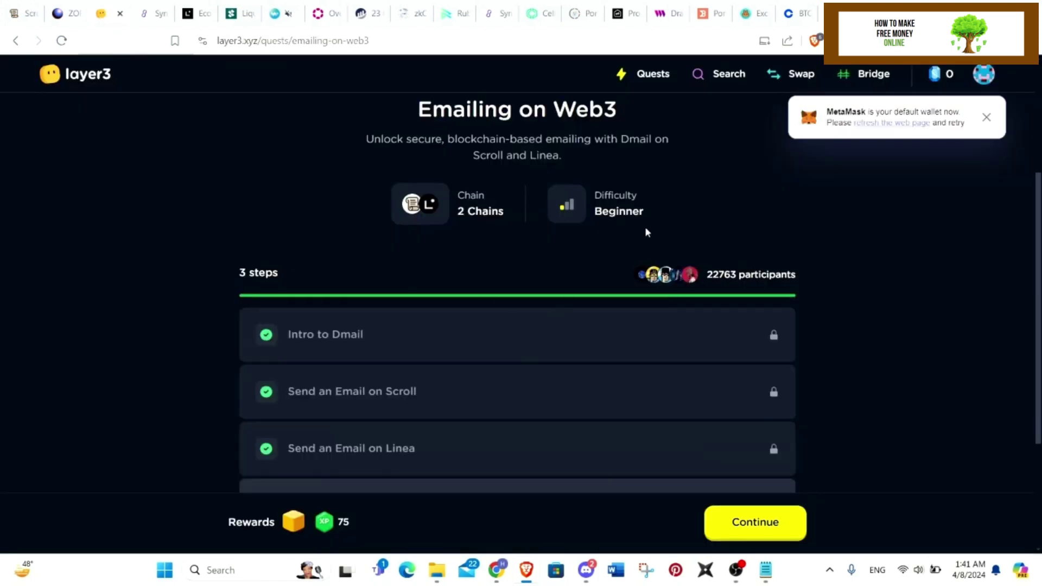
scroll(603, 130, down, 2)
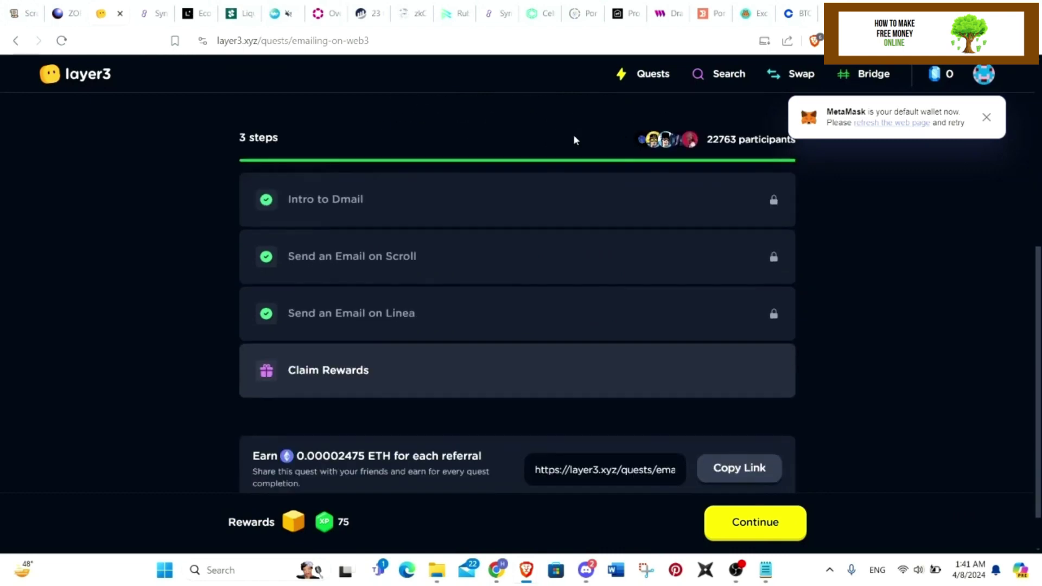
scroll(739, 291, down, 1)
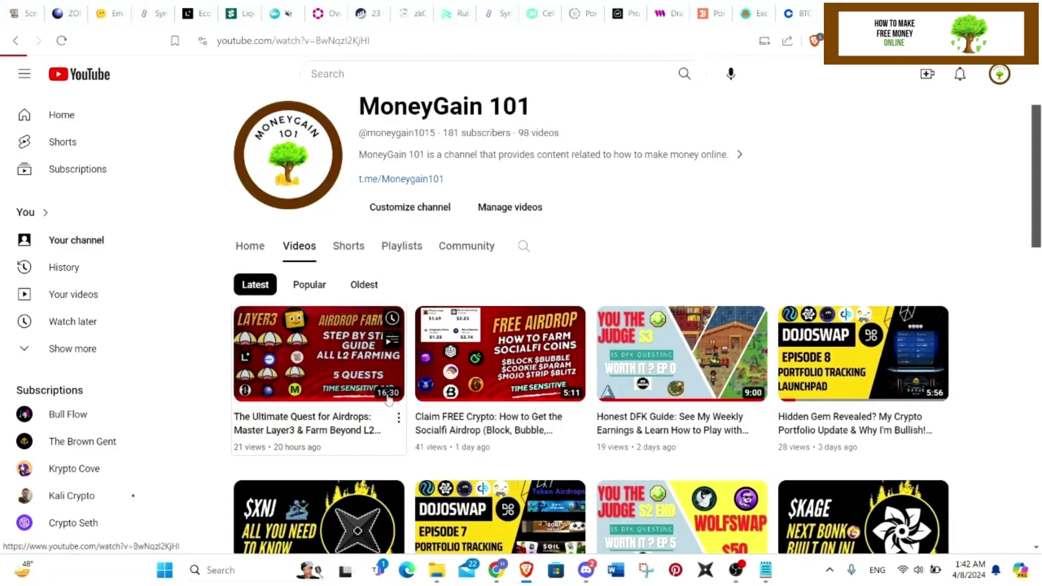
click(329, 348)
scroll(366, 386, down, 3)
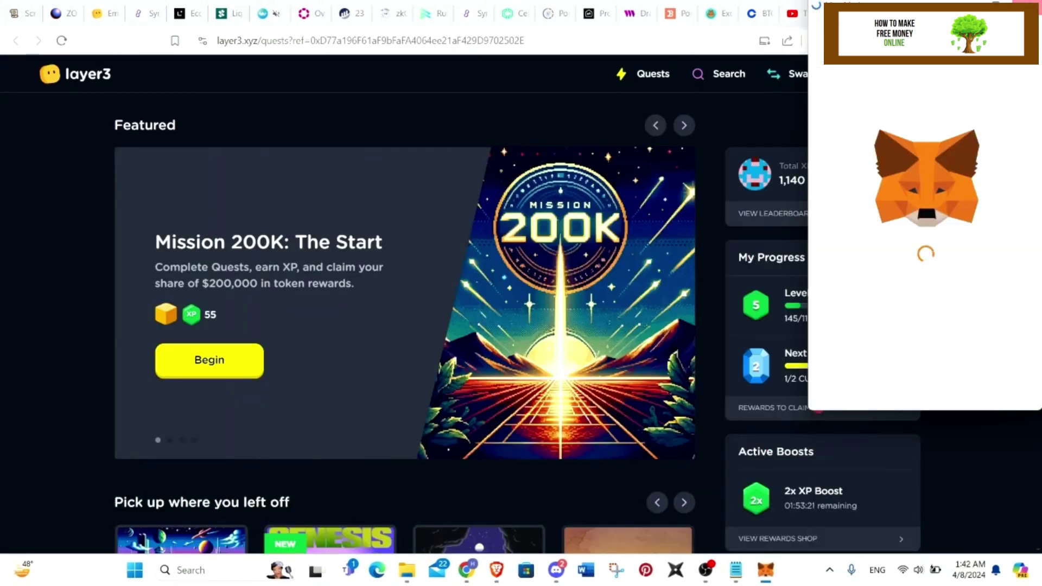
key(ctrl+Tab)
scroll(367, 325, up, 5)
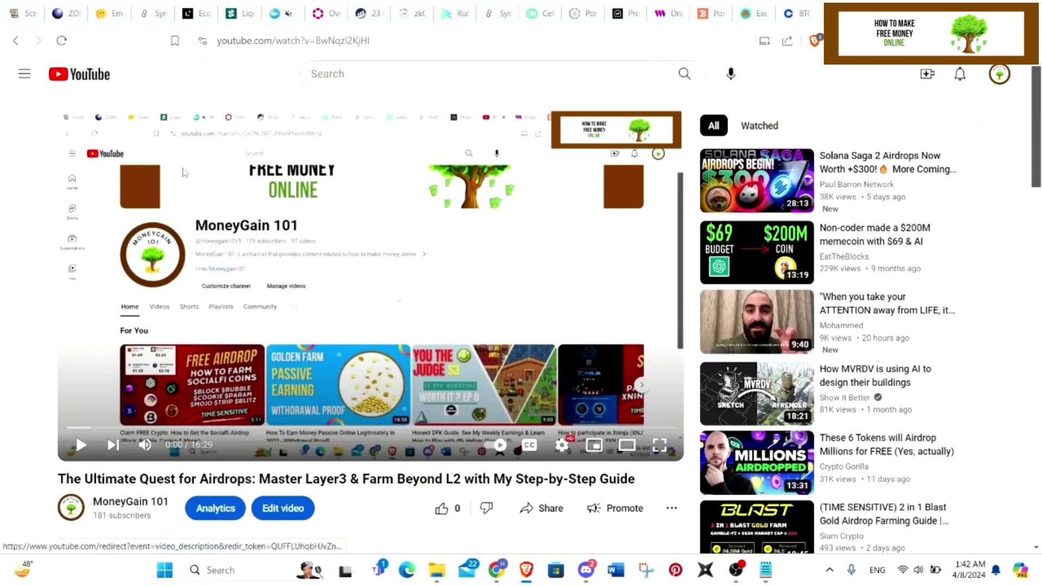
click(15, 41)
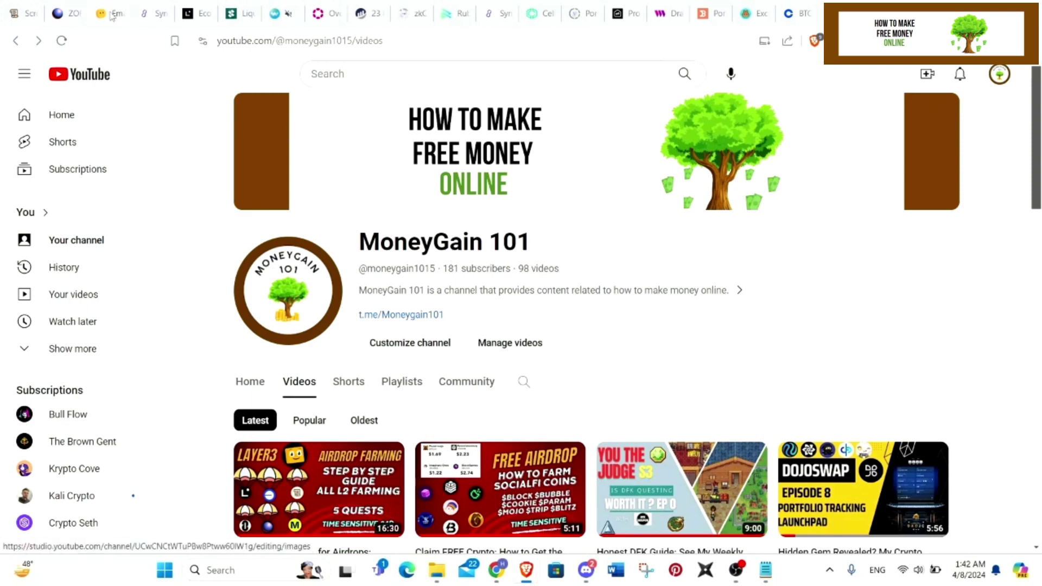
key(ctrl+w)
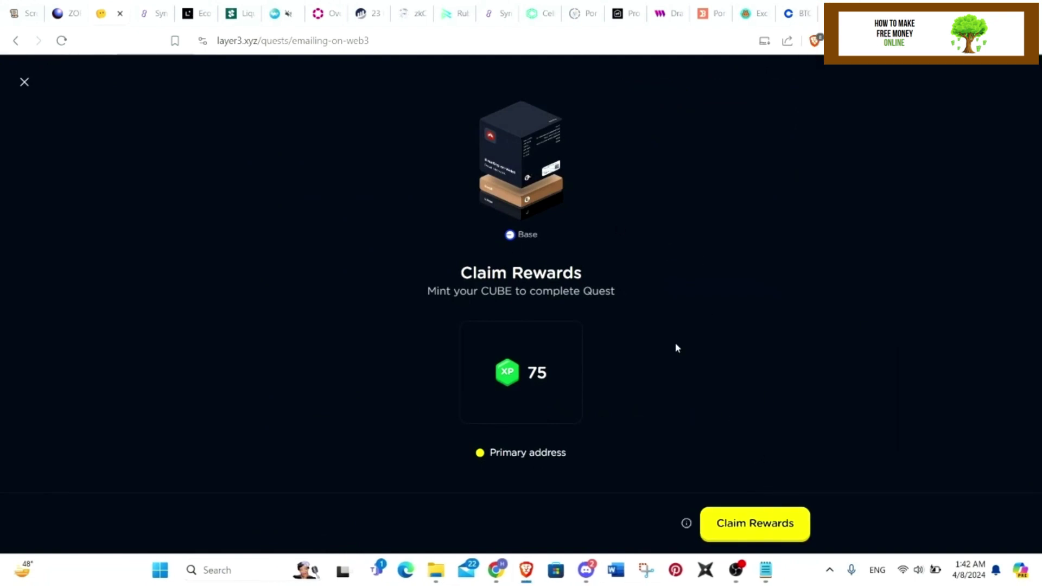
Mint the Emailing on Web3 CUBE and dismiss the next-up suggestion.
click(754, 524)
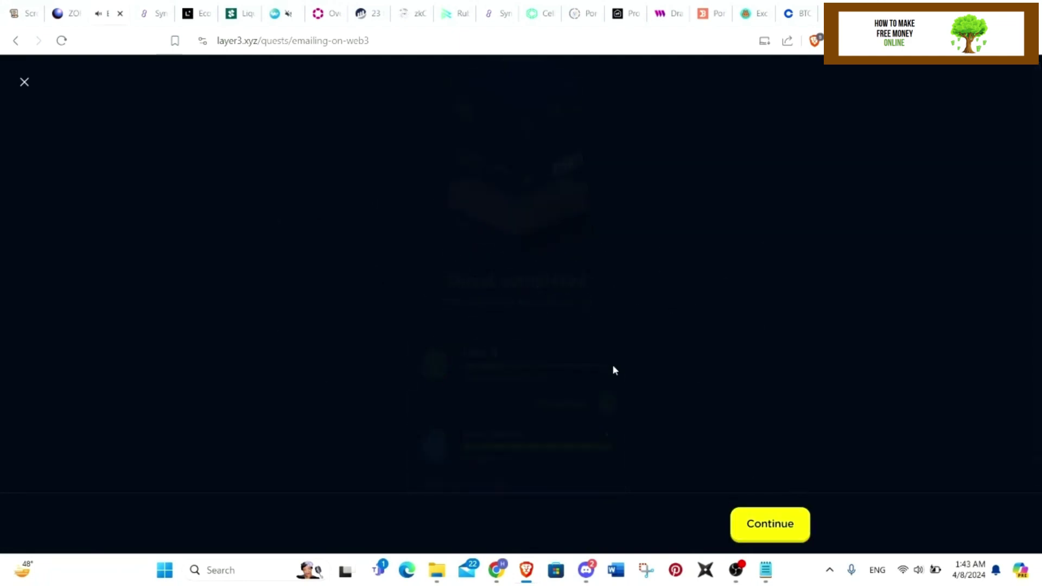
click(25, 82)
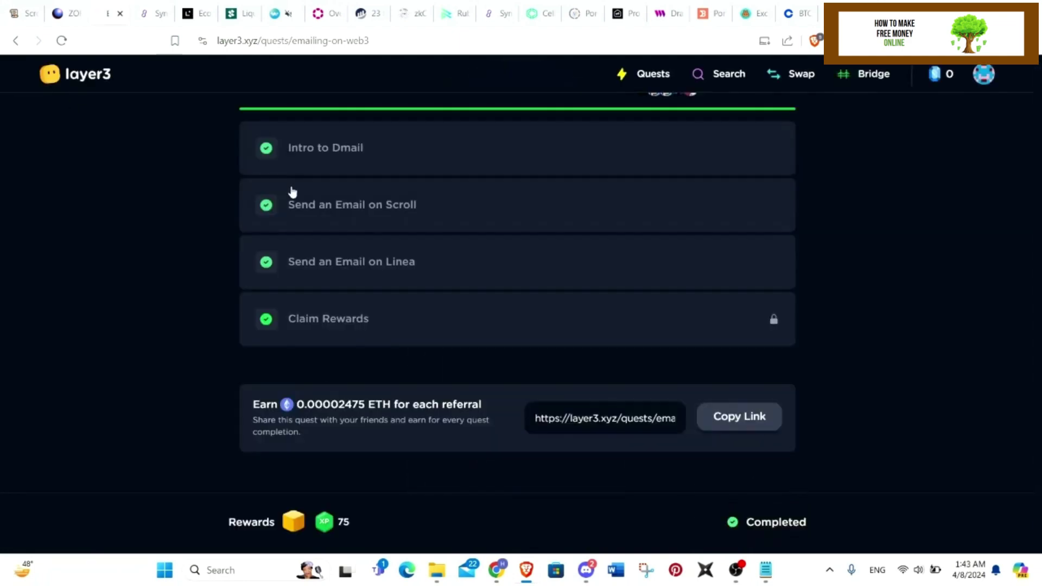
scroll(554, 228, up, 5)
scroll(540, 309, down, 3)
scroll(603, 229, up, 3)
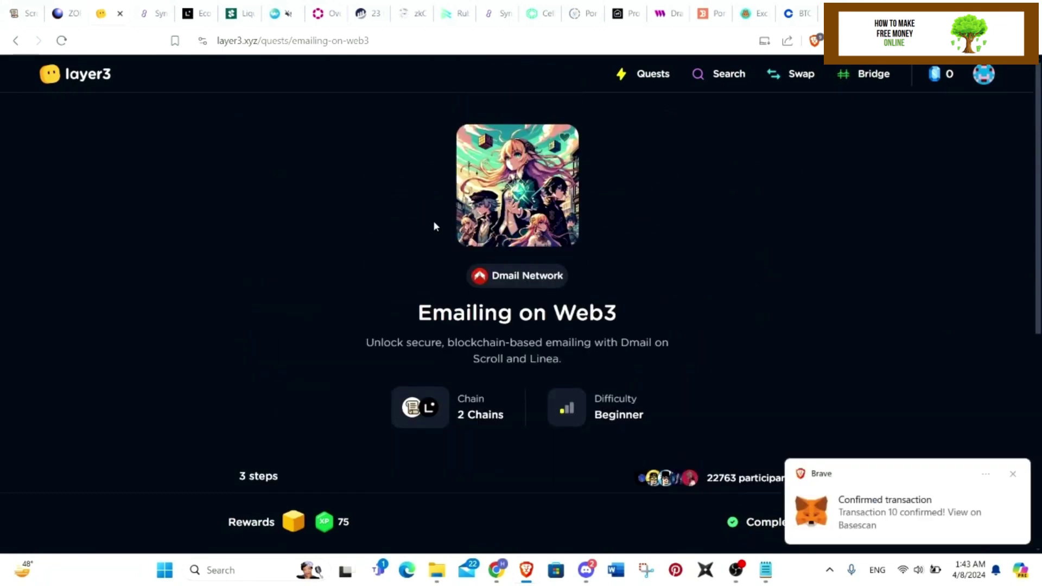
Filter quest search to uncompleted CUBE quests on Linea.
click(17, 39)
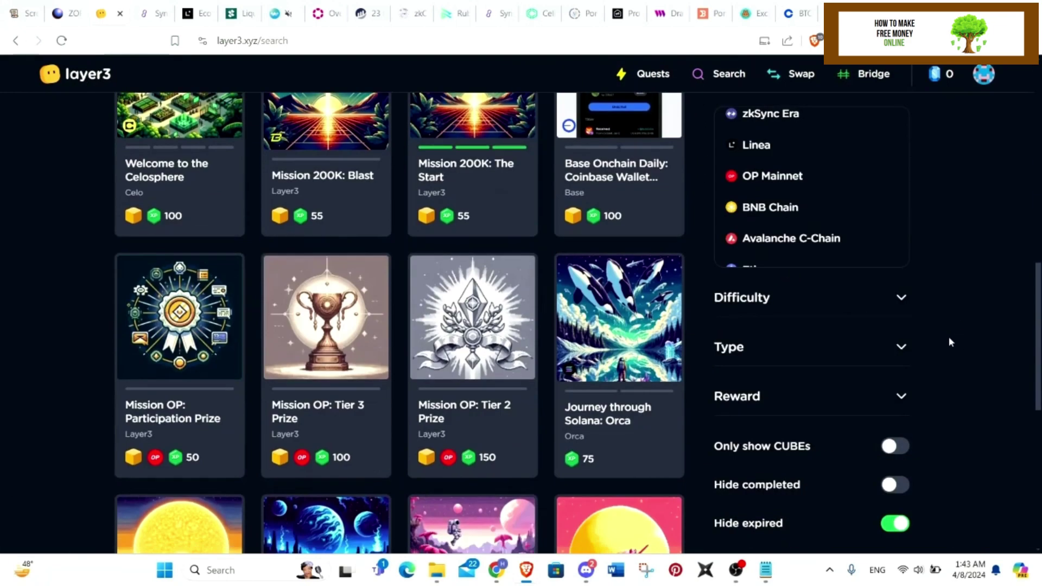
click(889, 447)
click(890, 485)
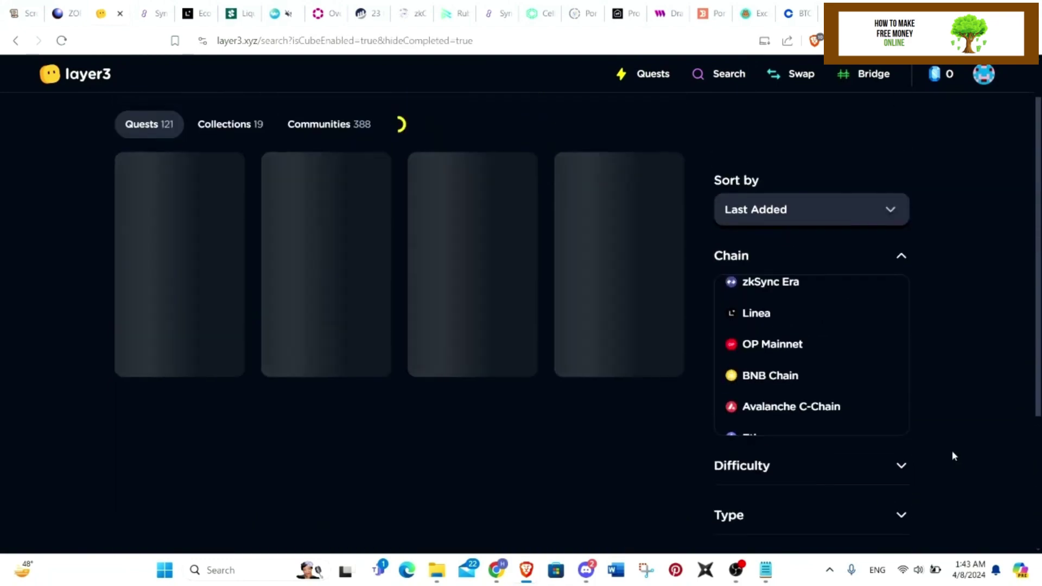
scroll(822, 410, up, 2)
click(781, 432)
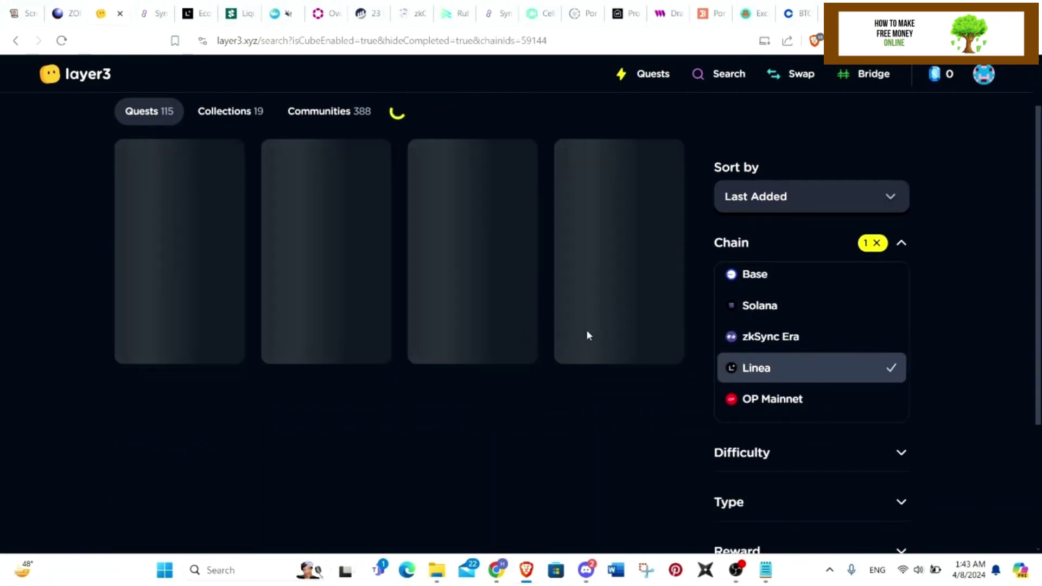
Verify the Linea bridge in the Cross-Chain Bridging with LI.FI quest and mint its CUBE.
click(340, 318)
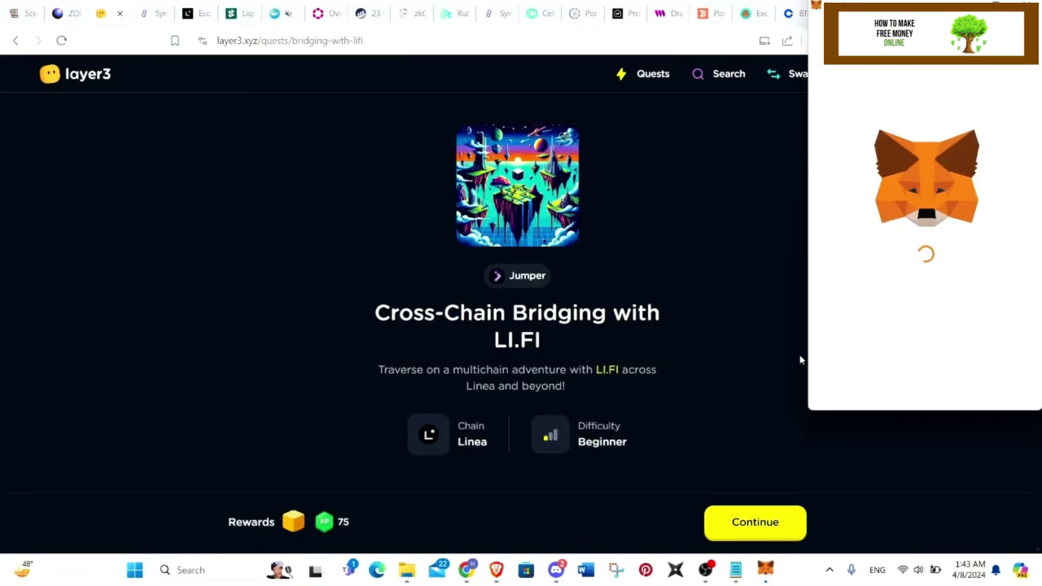
click(981, 384)
click(755, 522)
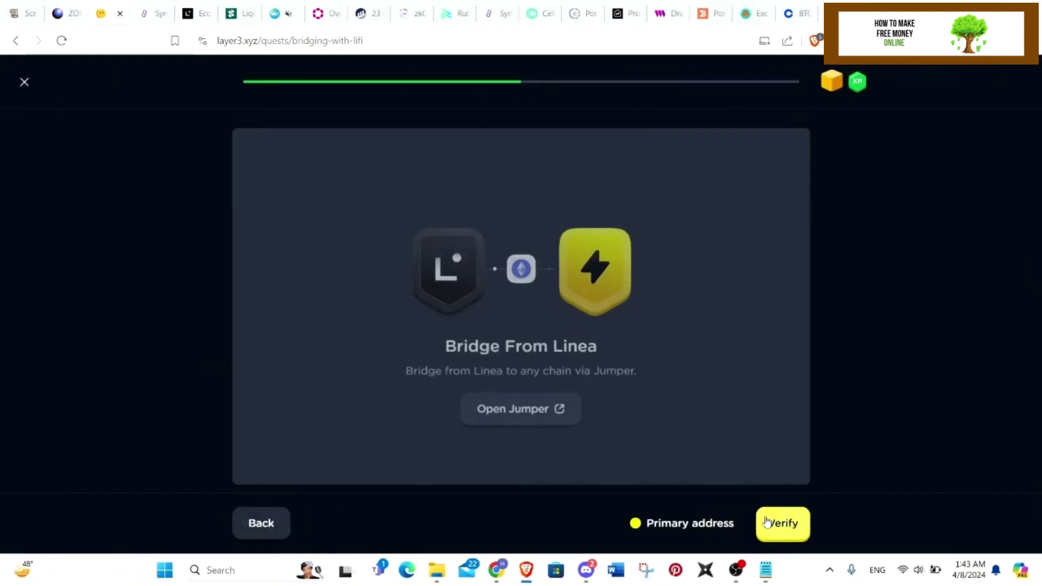
click(806, 531)
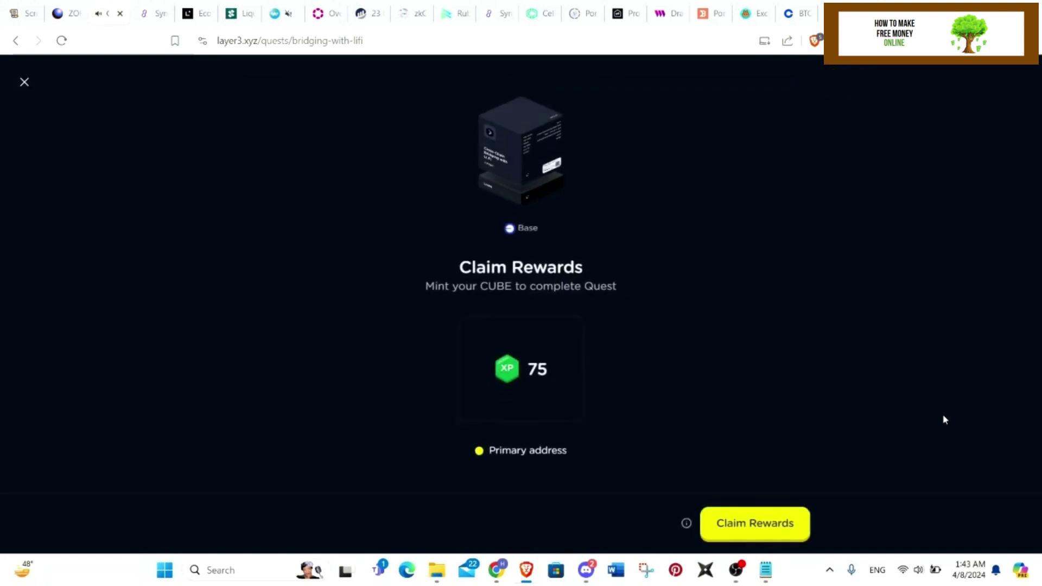
click(755, 523)
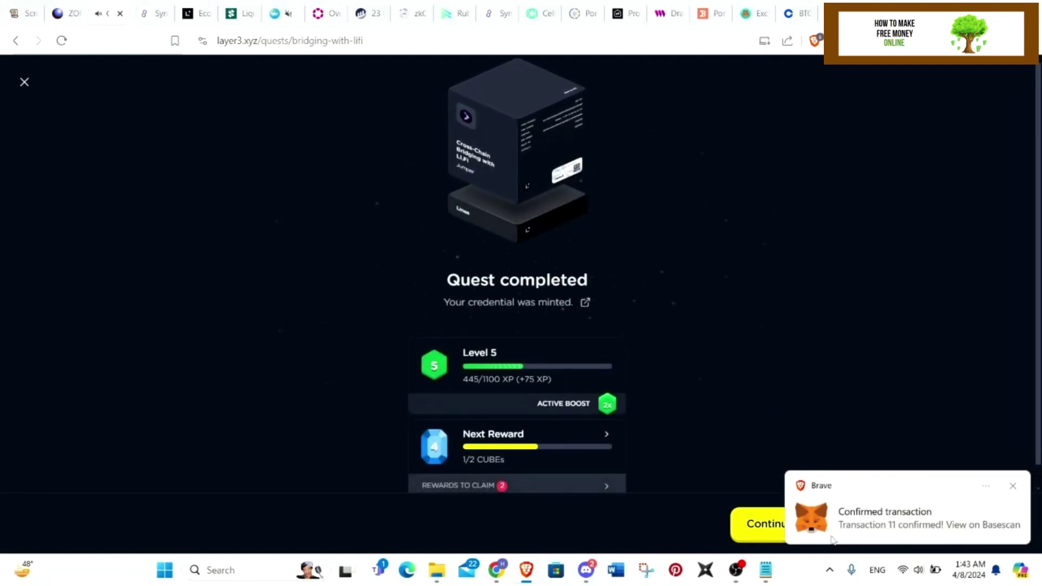
click(757, 528)
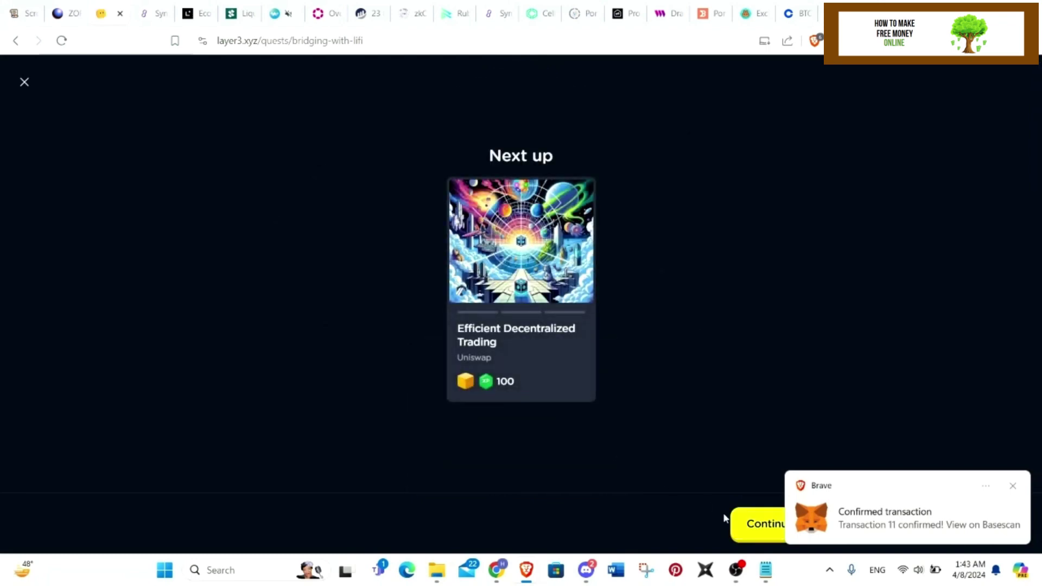
click(745, 522)
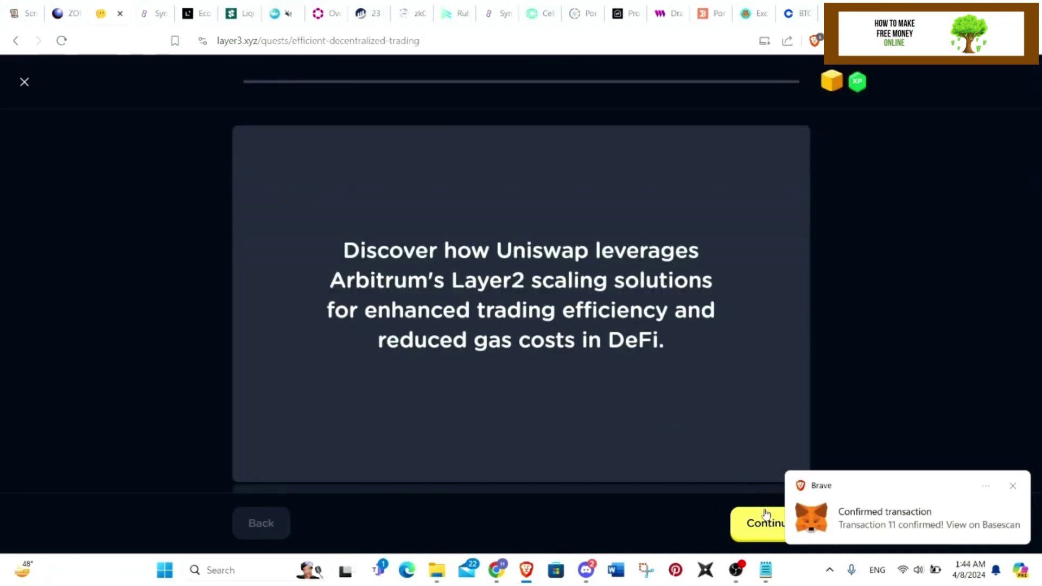
Filter to uncompleted zkSync Era CUBE quests and begin Mission 200K: SyncSwap on zkSync.
click(22, 84)
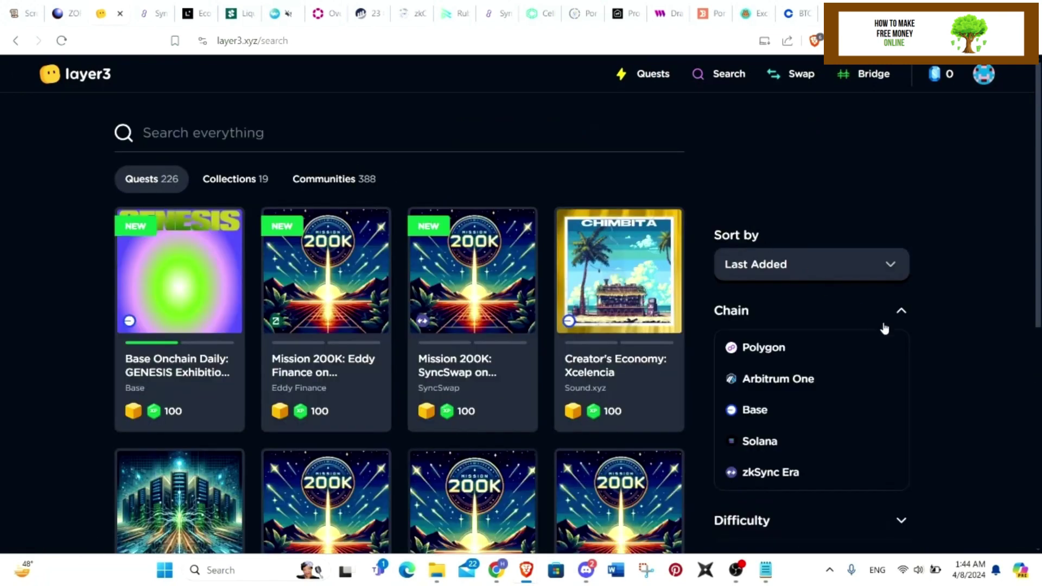
scroll(847, 378, down, 2)
scroll(846, 378, down, 1)
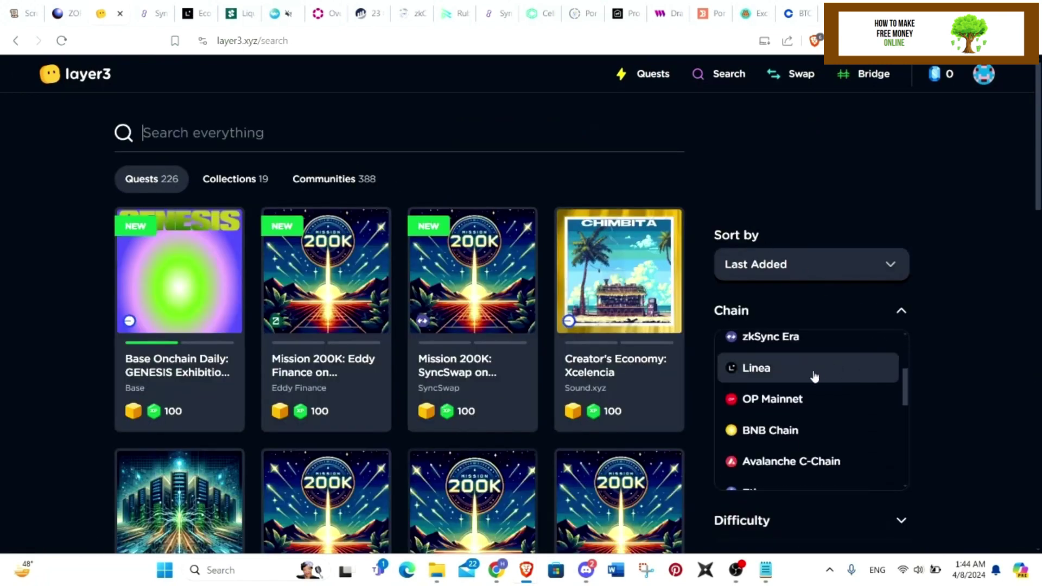
click(770, 337)
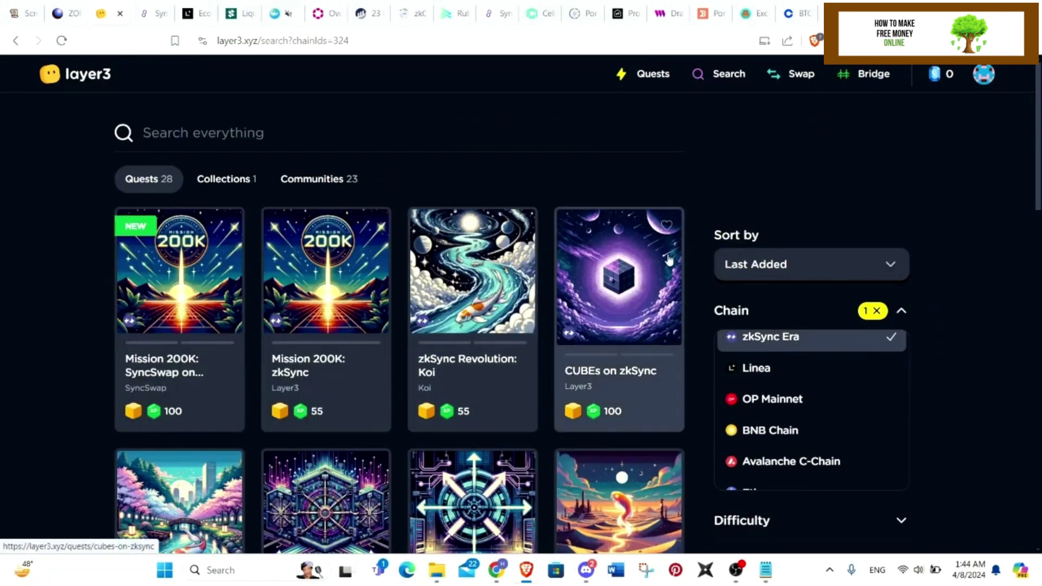
scroll(667, 251, down, 3)
click(893, 445)
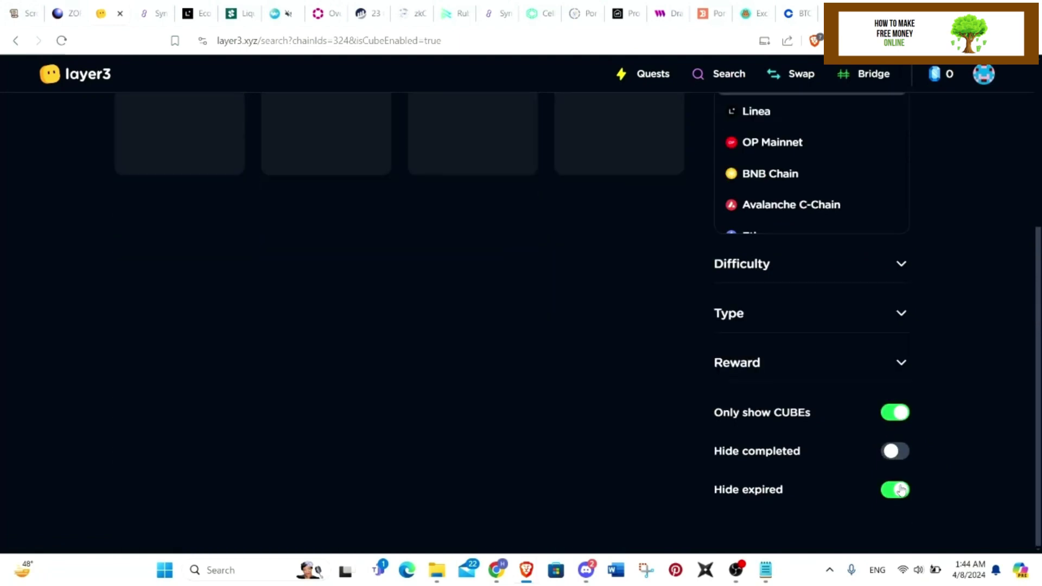
click(893, 451)
scroll(977, 396, up, 5)
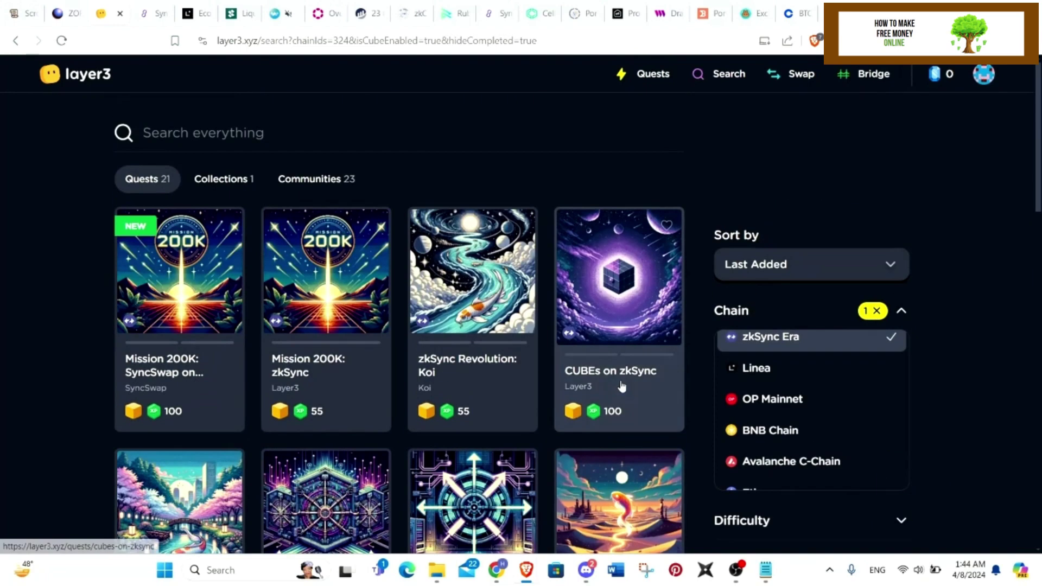
scroll(151, 354, down, 1)
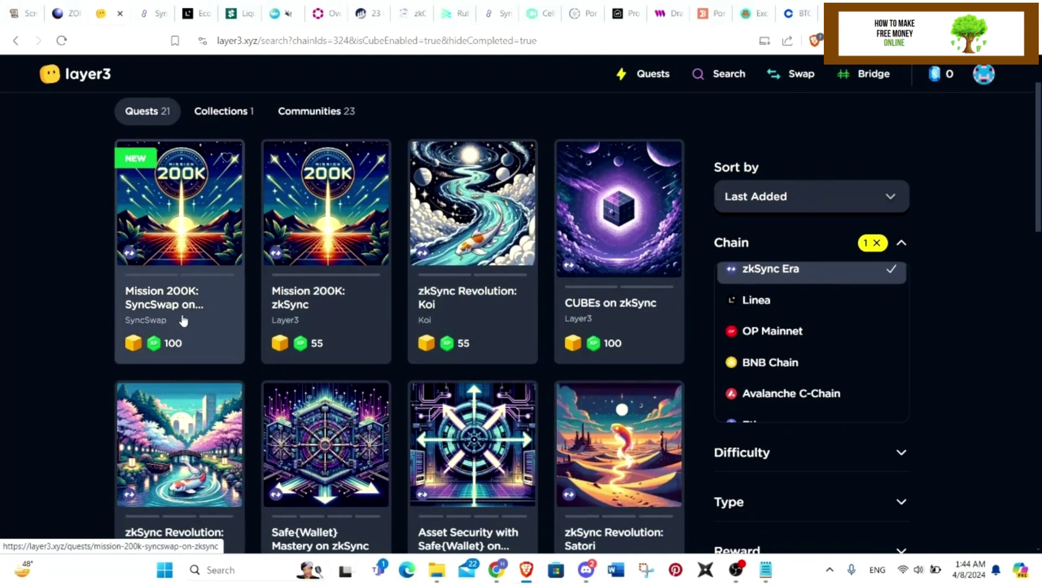
click(185, 320)
click(755, 523)
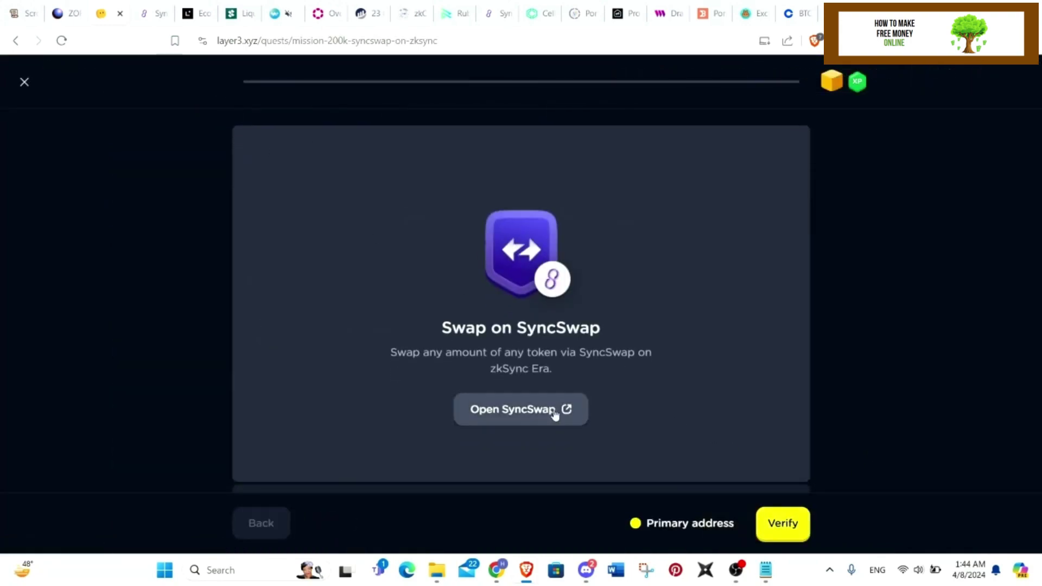
Open SyncSwap and approve switching the wallet to zkSync Era Mainnet.
click(554, 413)
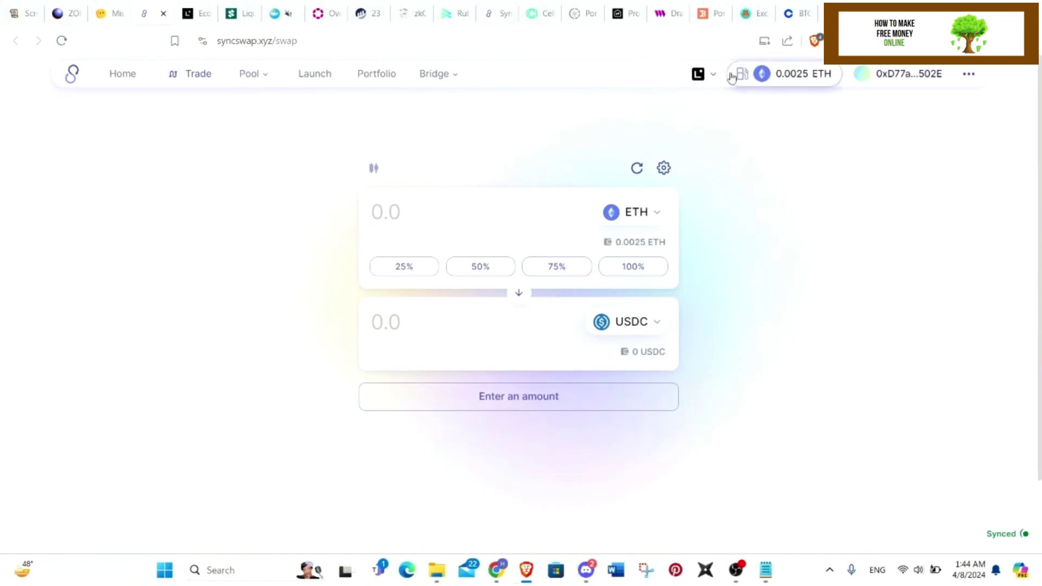
click(737, 74)
click(912, 73)
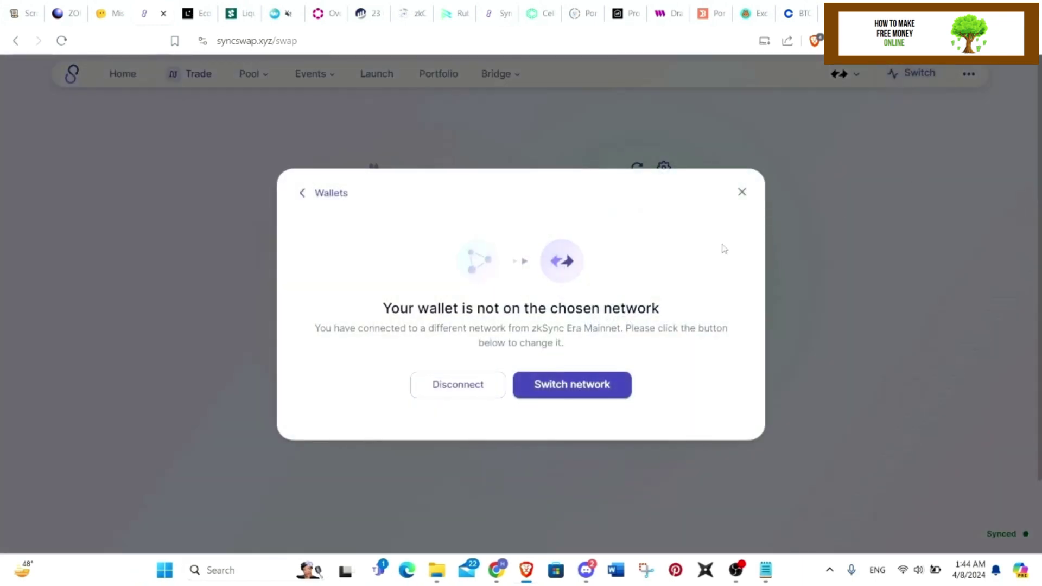
click(571, 385)
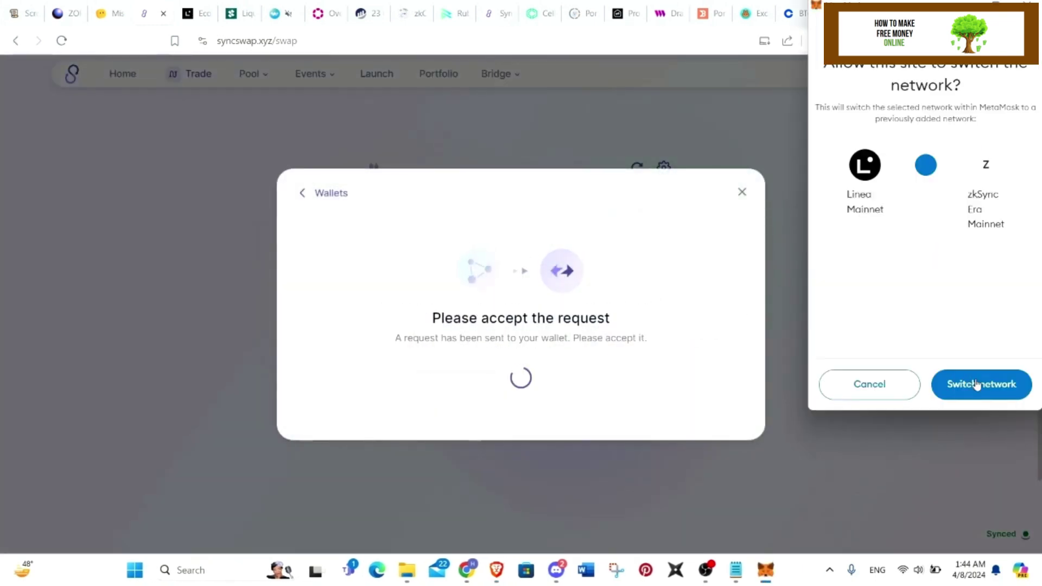
click(982, 384)
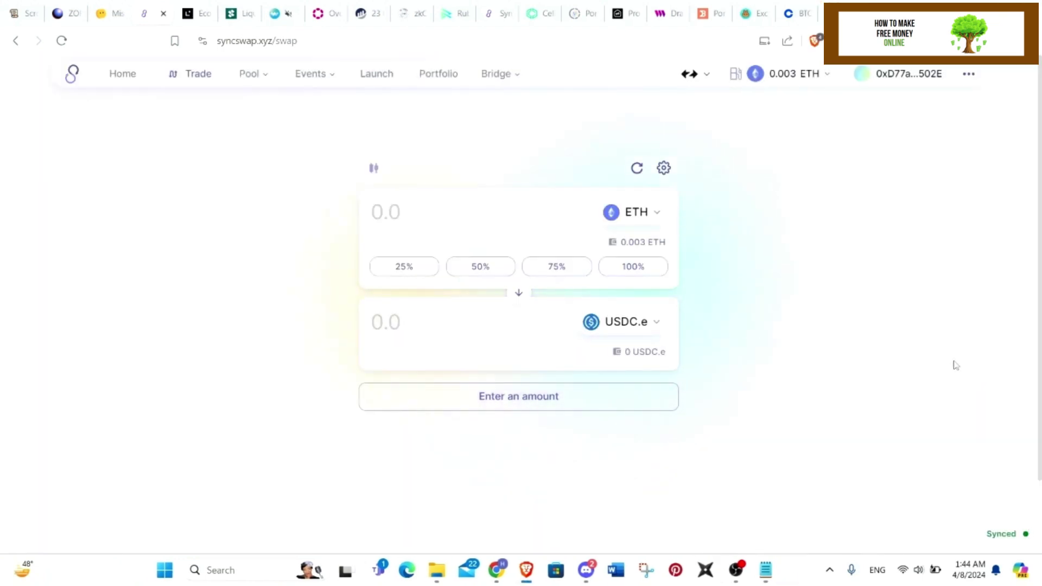
key(ctrl+Tab)
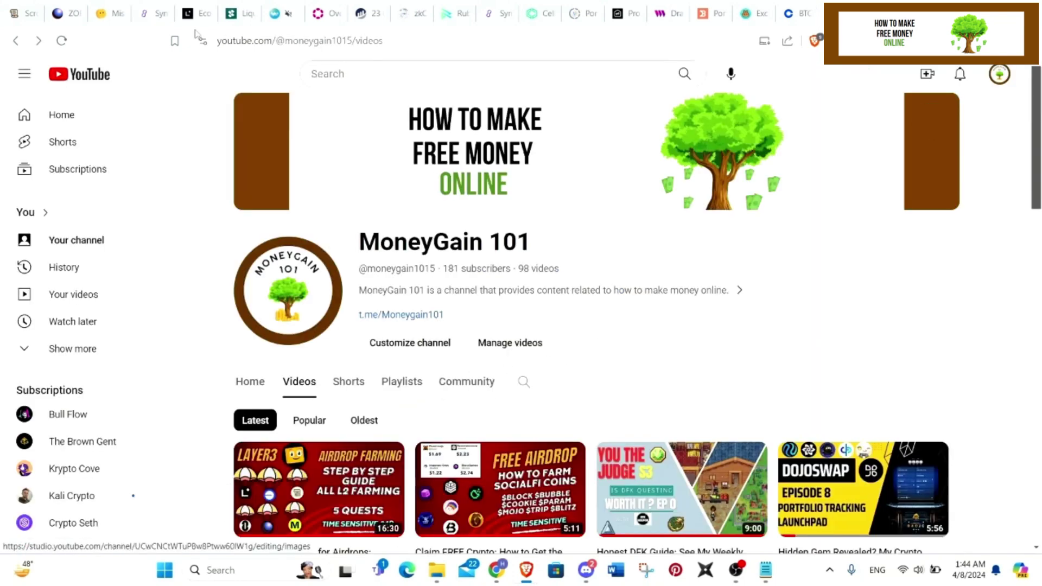
key(ctrl+Tab)
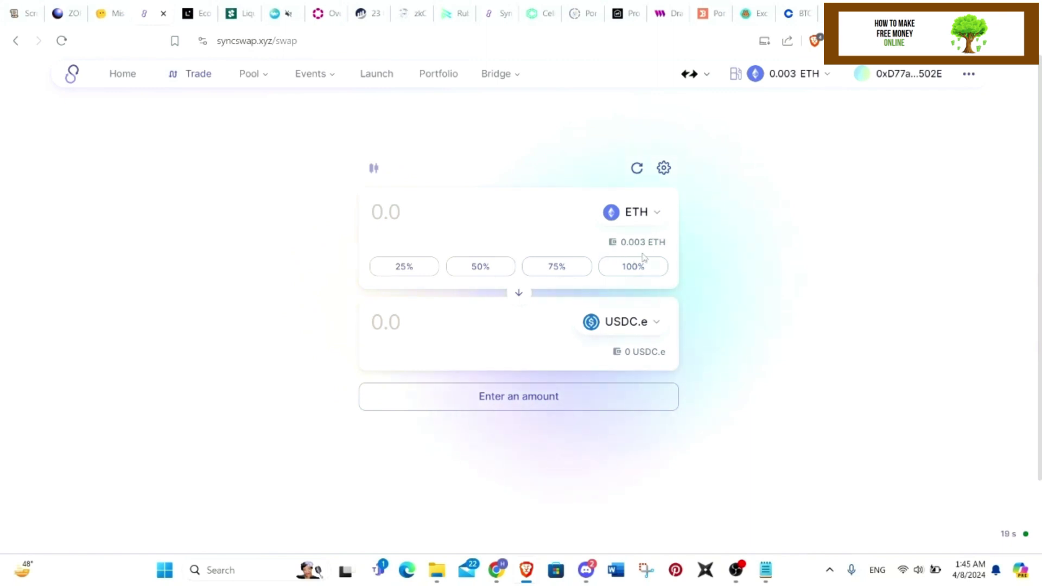
Swap 0.0007513 ETH for 0.00003 WBTC on SyncSwap, approving it in the wallet.
click(620, 322)
scroll(567, 343, down, 2)
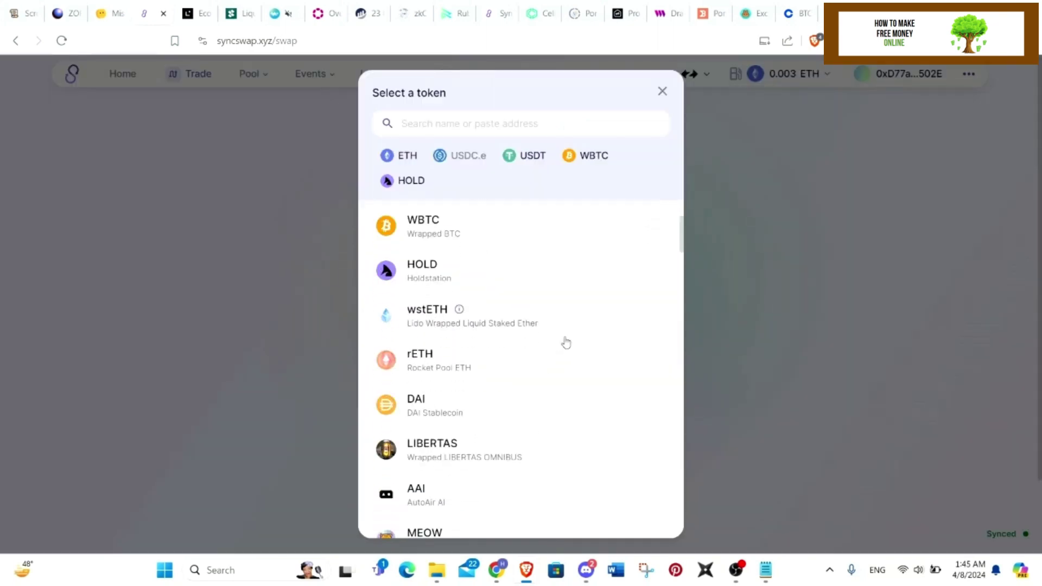
scroll(567, 343, down, 3)
scroll(567, 343, down, 3)
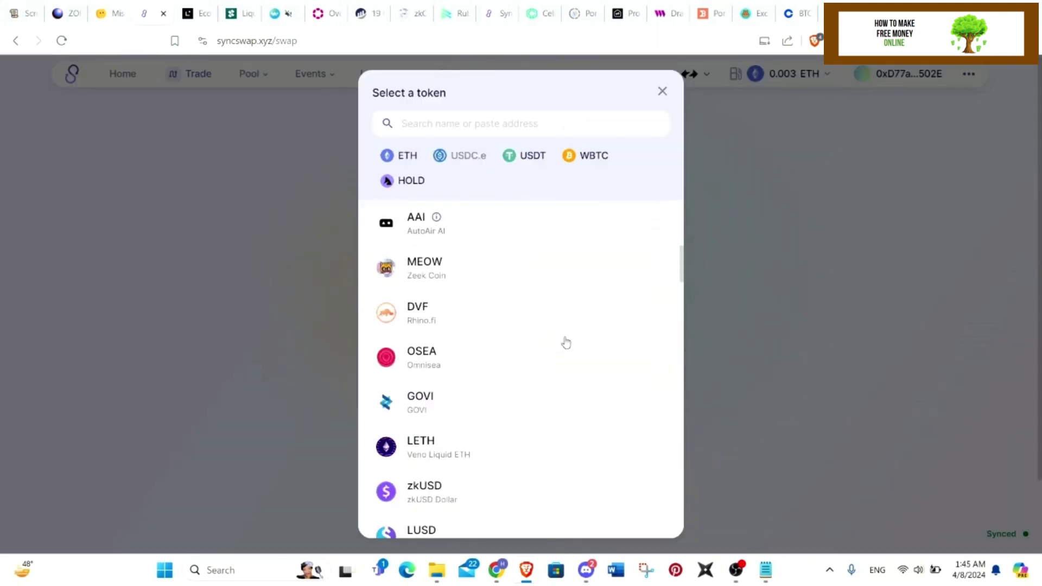
scroll(566, 343, down, 5)
scroll(566, 347, down, 3)
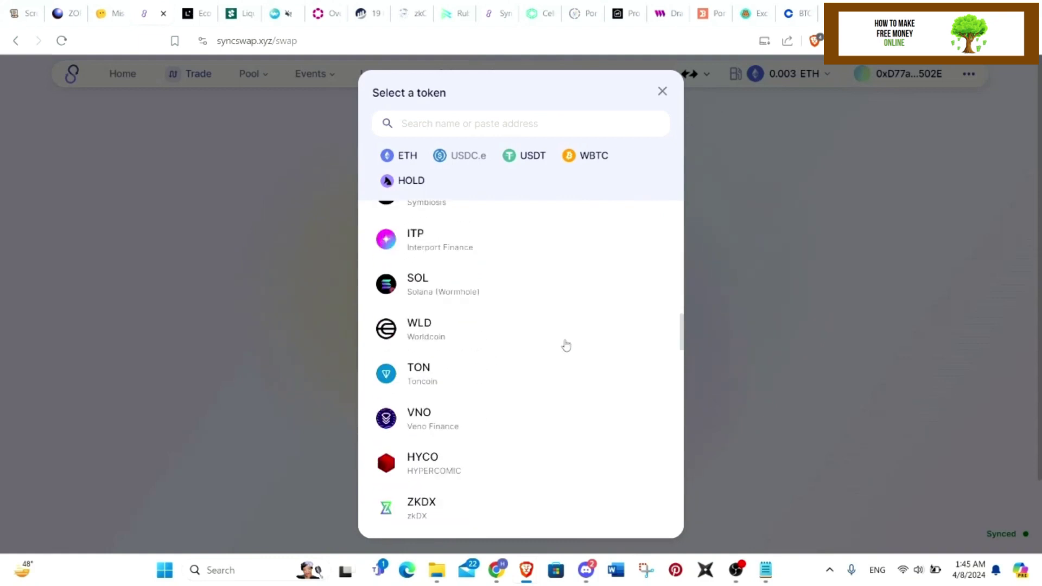
scroll(566, 346, down, 2)
scroll(566, 346, up, 5)
scroll(566, 347, up, 3)
key(Escape)
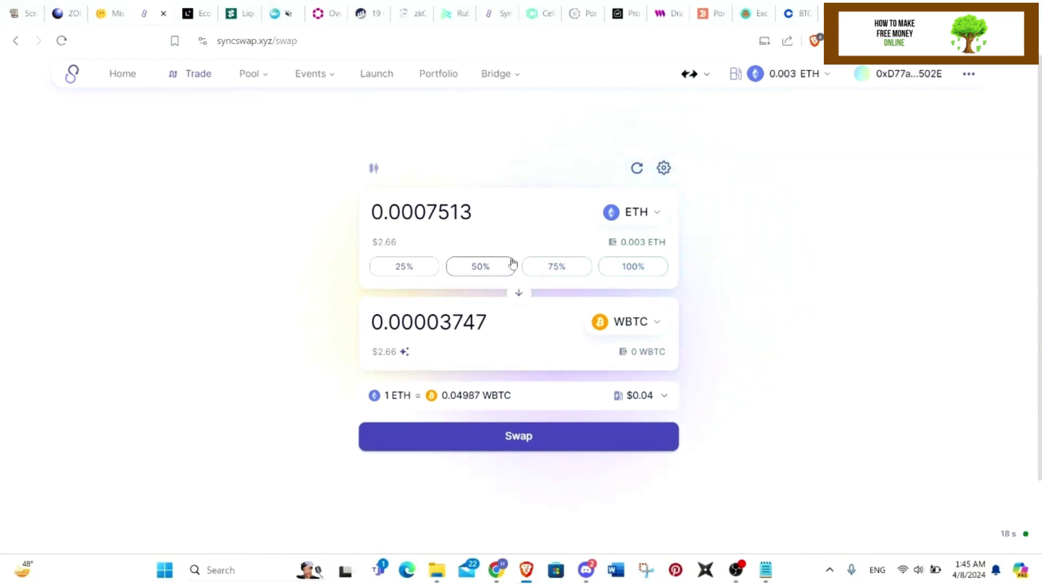
click(529, 437)
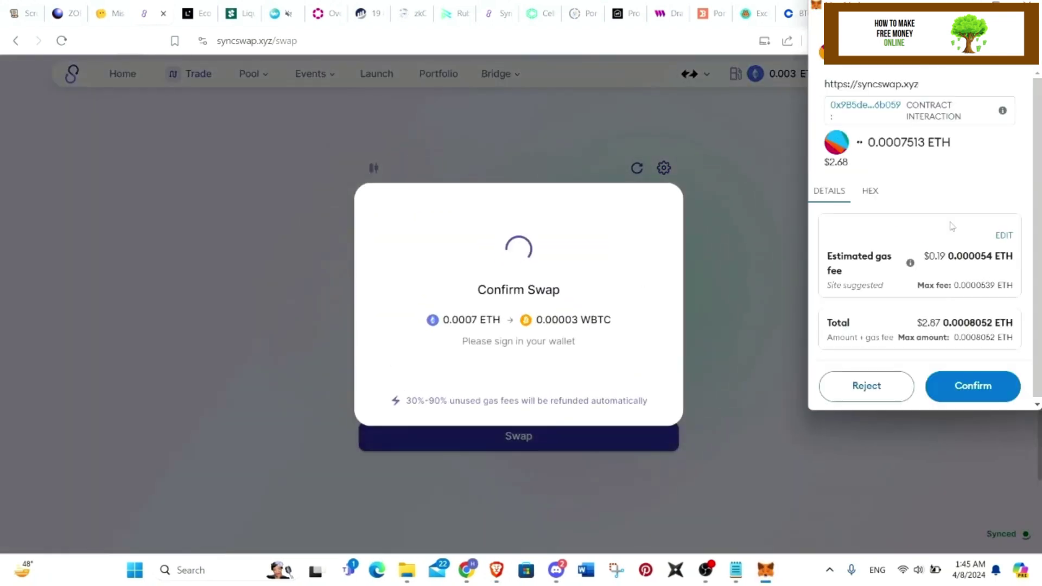
scroll(968, 244, down, 1)
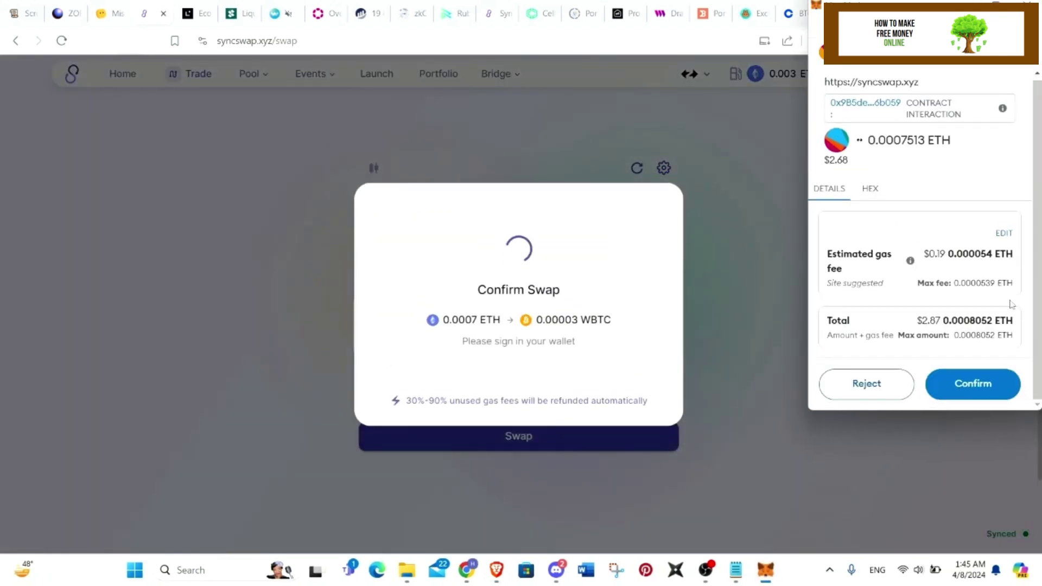
click(972, 384)
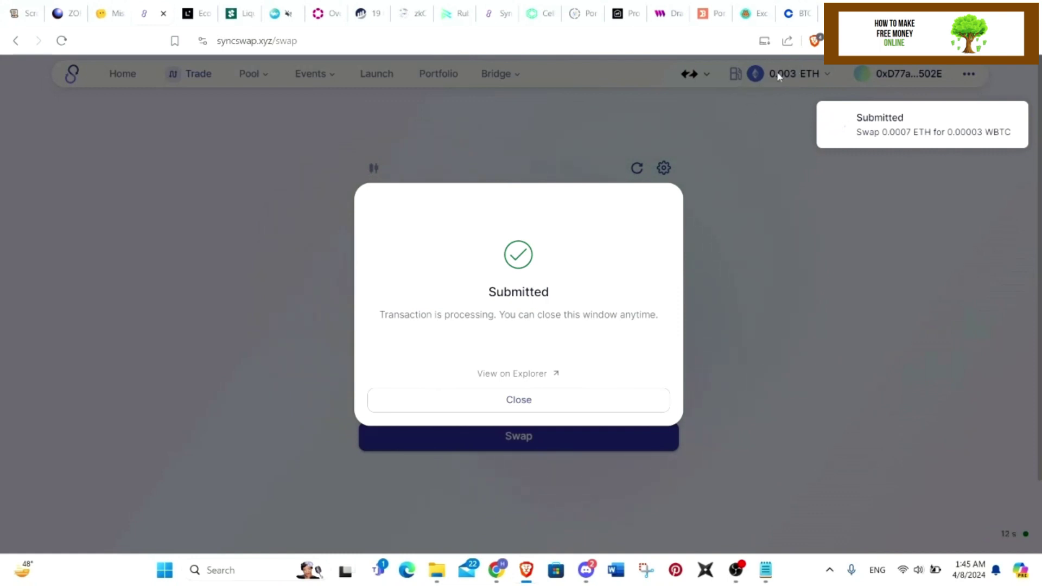
click(647, 399)
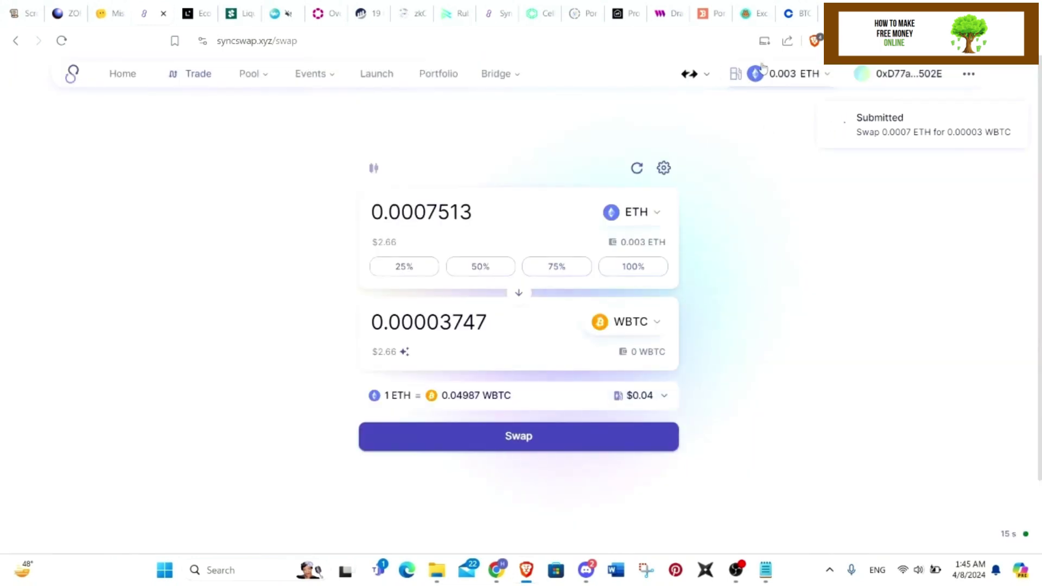
click(783, 74)
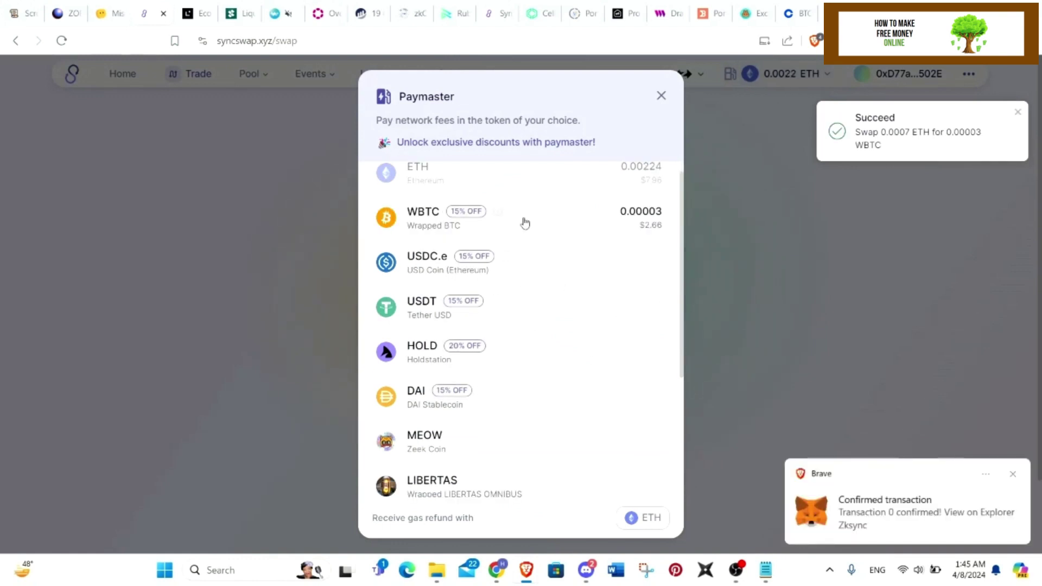
scroll(577, 236, down, 3)
scroll(554, 294, down, 3)
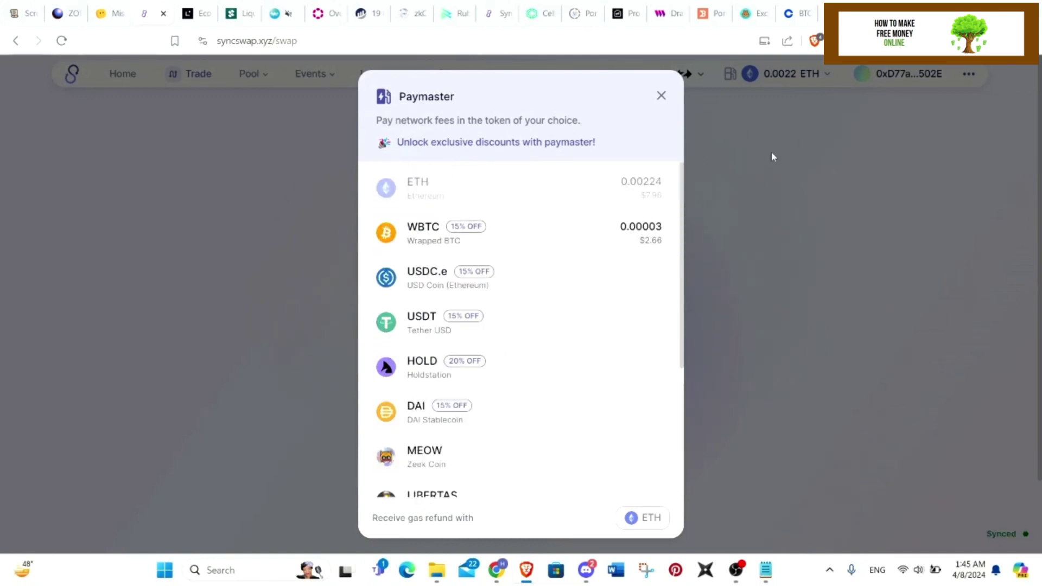
scroll(589, 260, down, 1)
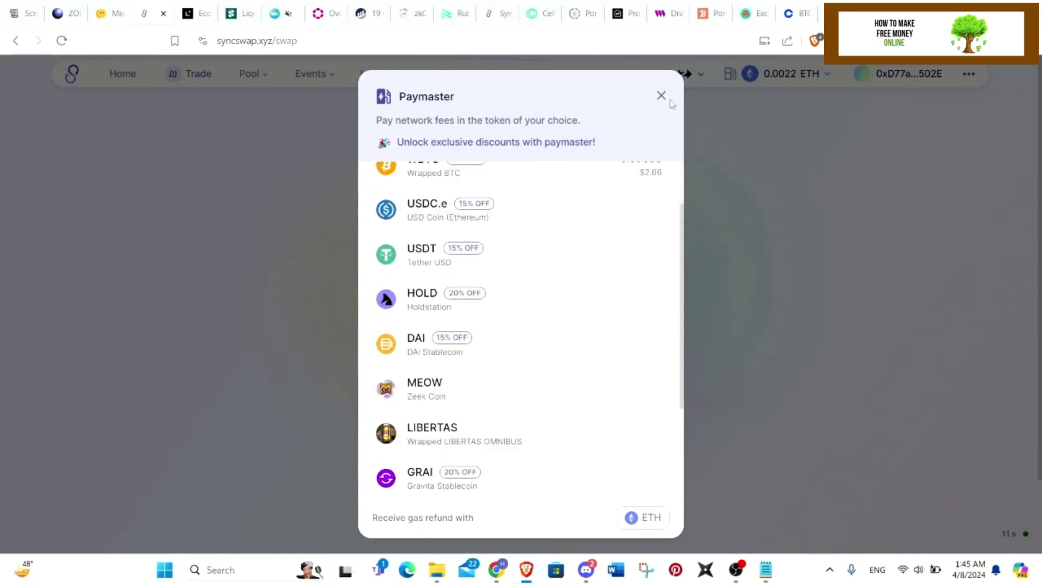
click(661, 96)
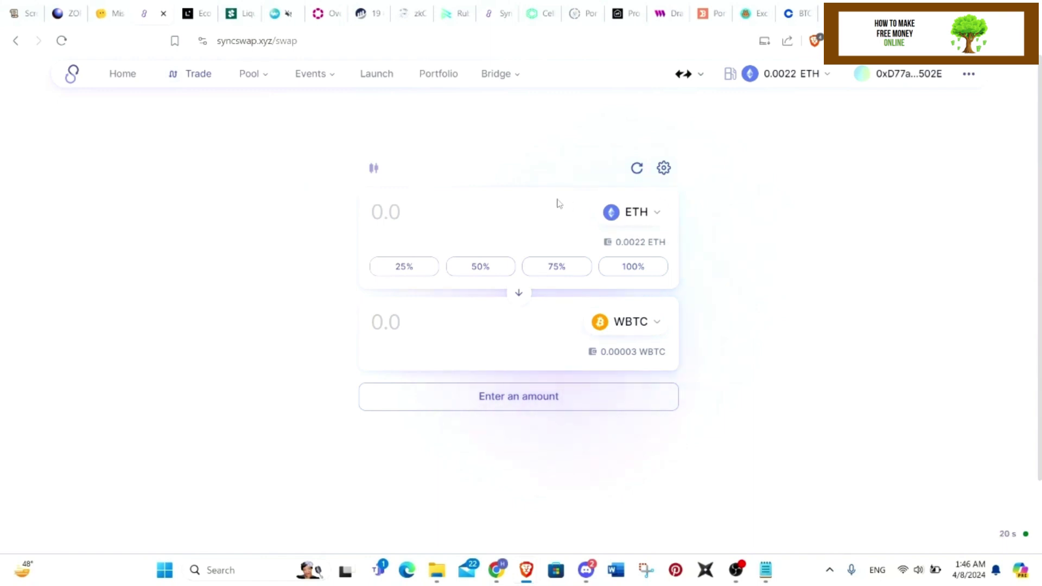
Verify the SyncSwap swap, repost the announcement on X, and verify the repost.
click(102, 13)
click(783, 522)
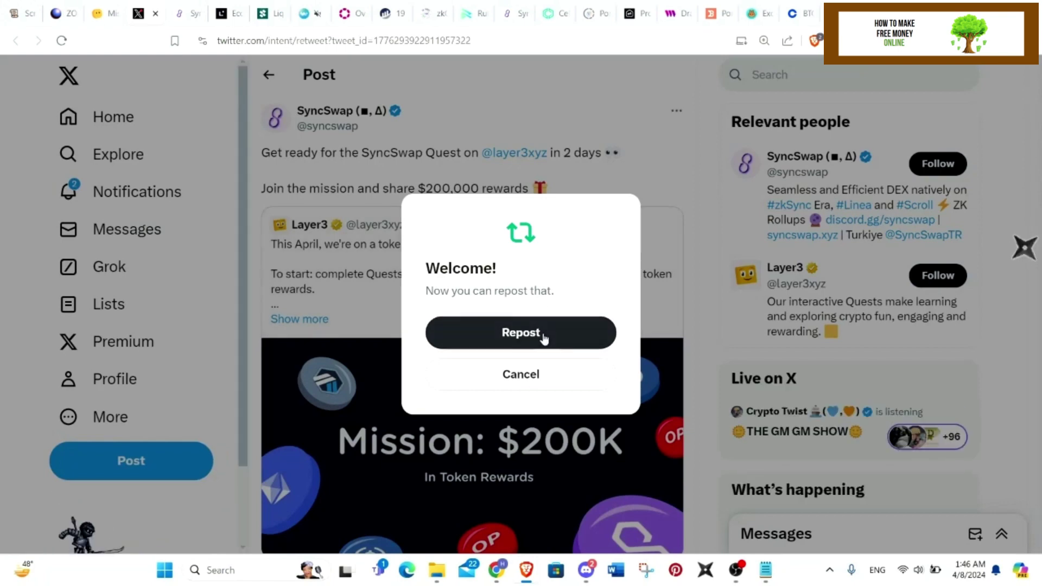
click(521, 332)
click(154, 14)
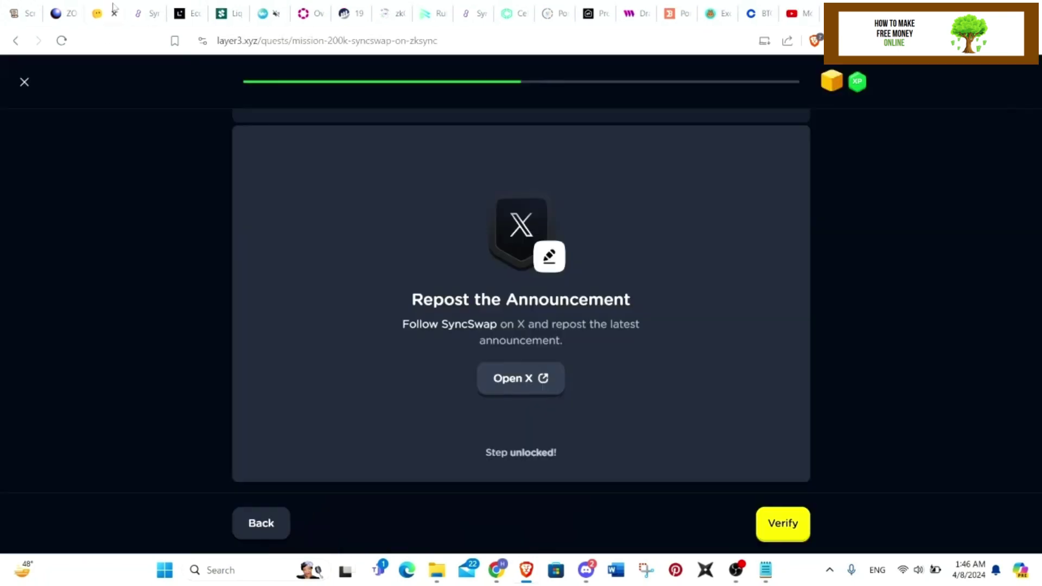
click(783, 523)
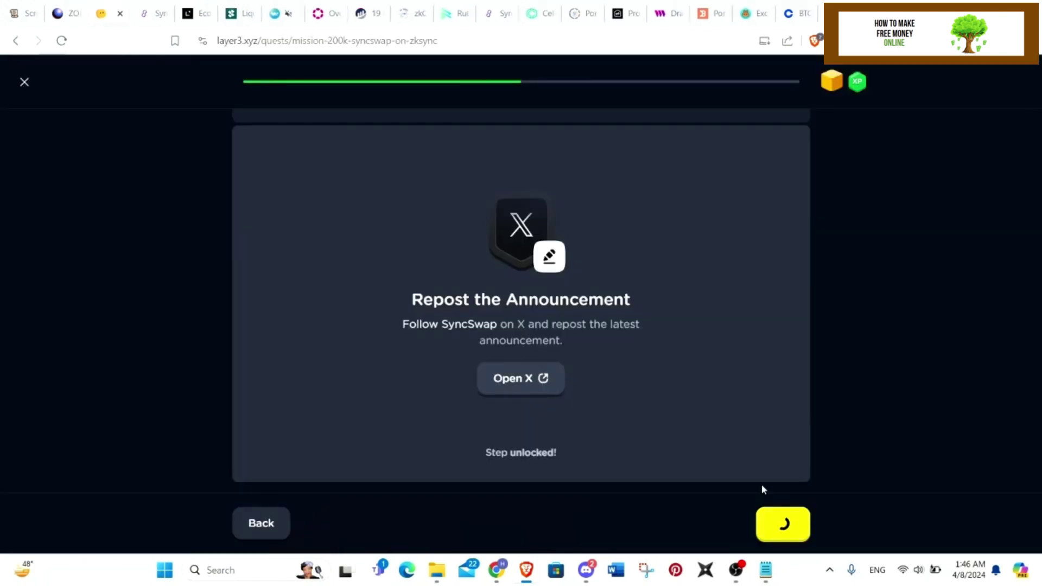
click(782, 522)
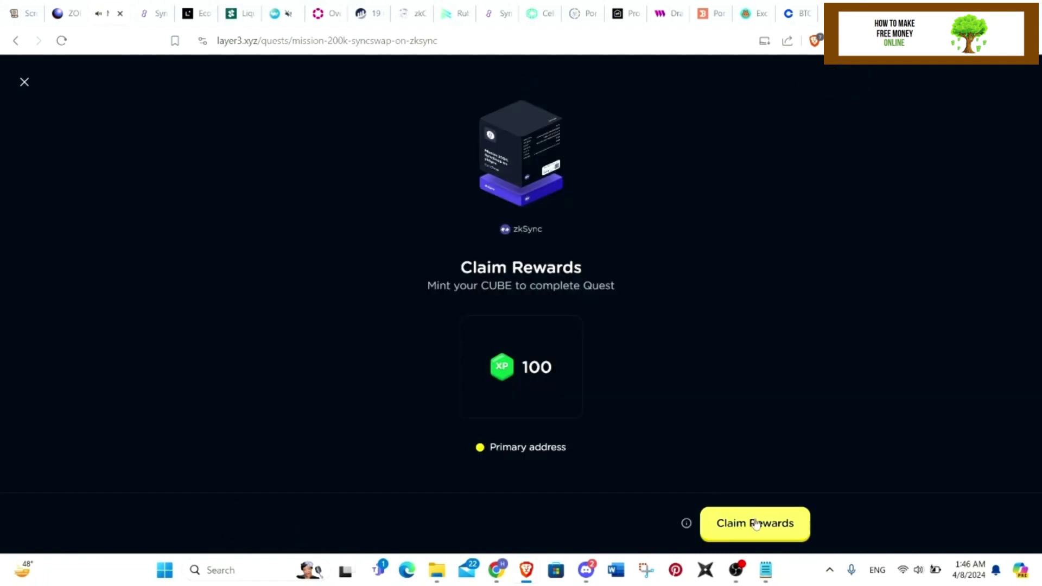
Claim the SyncSwap quest rewards and approve the CUBE mint in MetaMask.
click(755, 525)
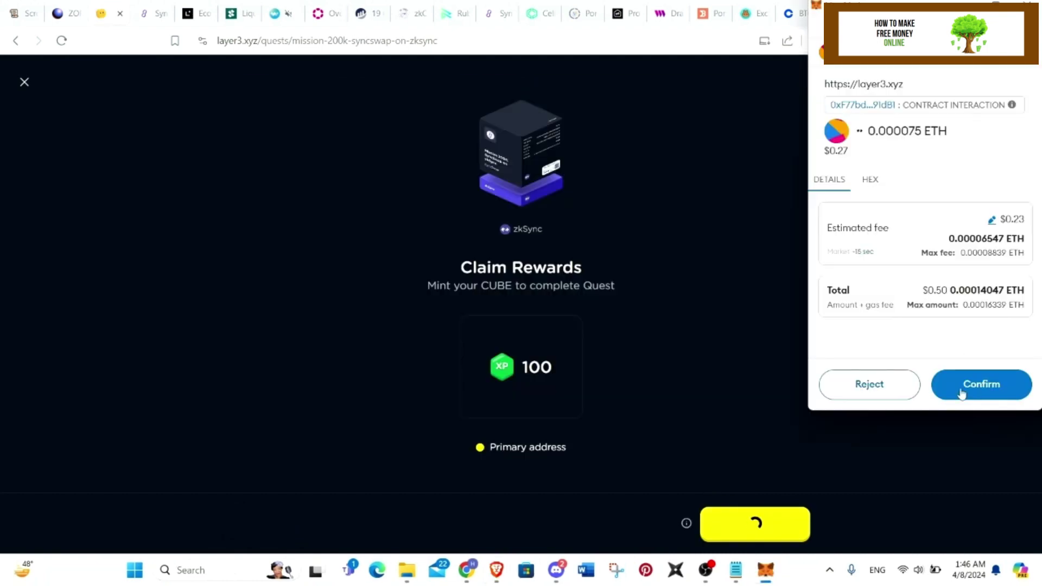
click(981, 384)
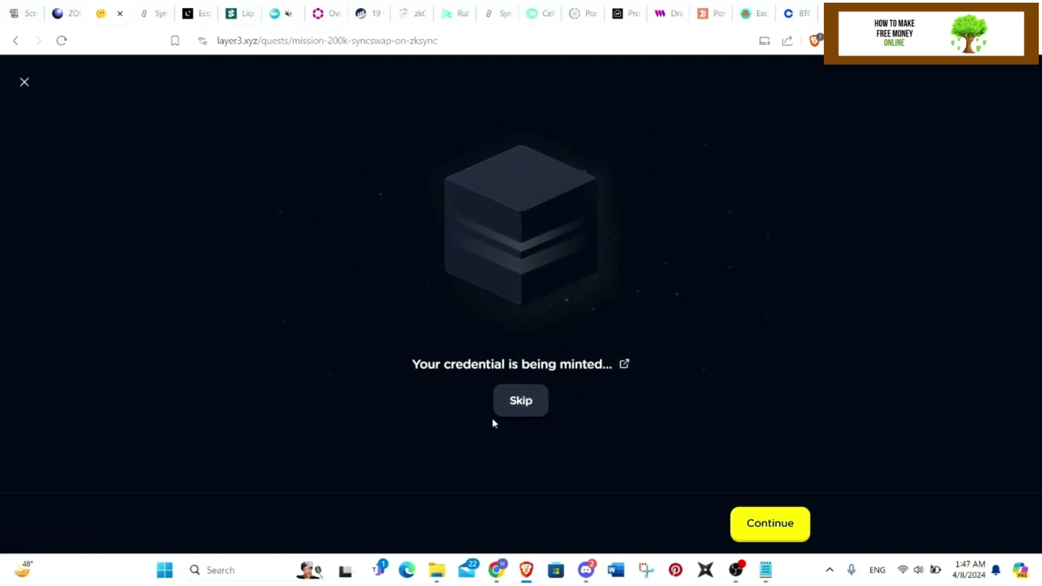
Filter zkSync quests to uncompleted CUBE quests and open Mission 200K: zkSync.
click(521, 400)
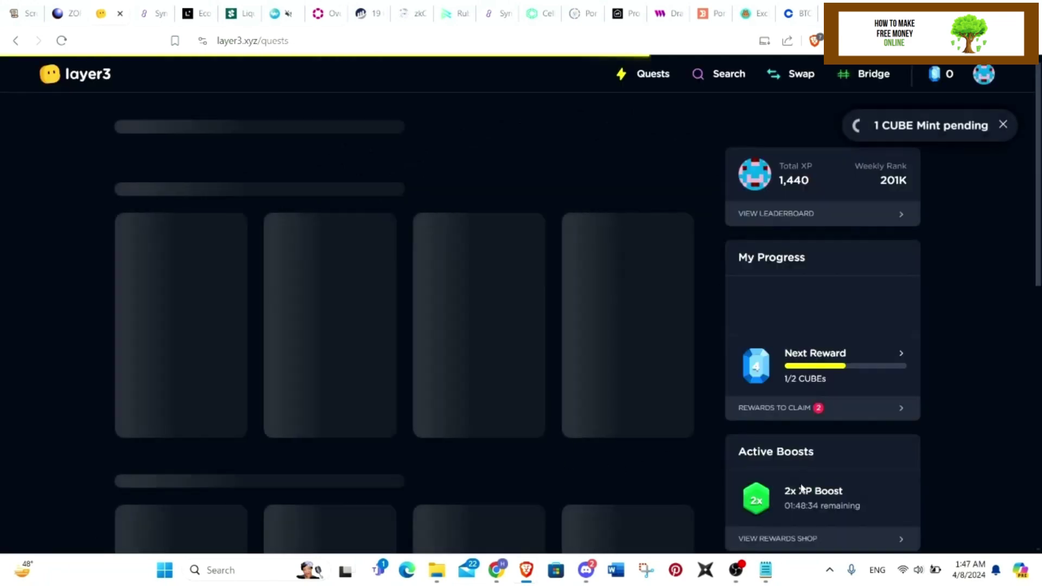
click(718, 74)
scroll(931, 401, down, 3)
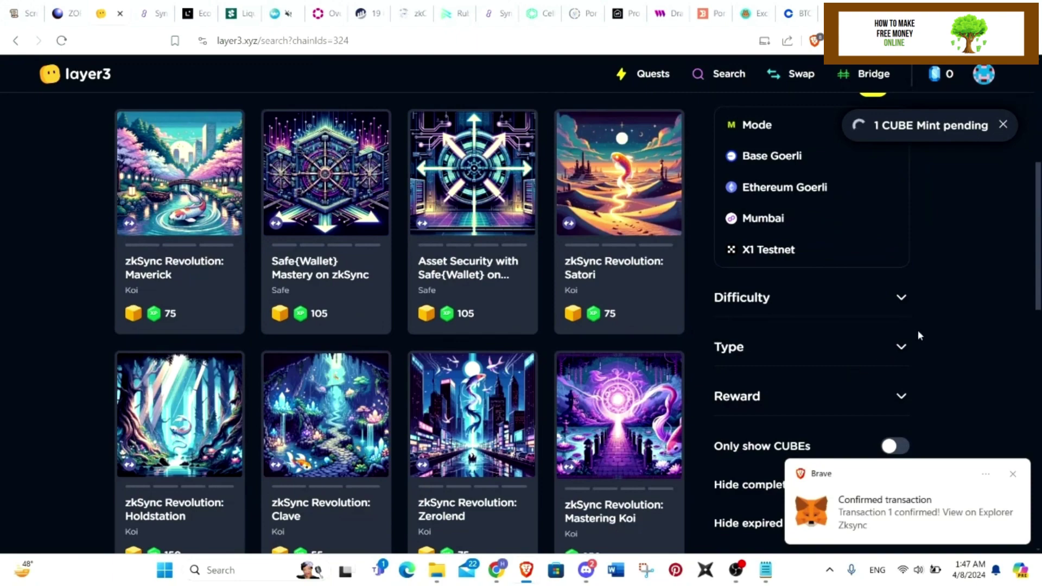
scroll(917, 330, down, 2)
click(1013, 474)
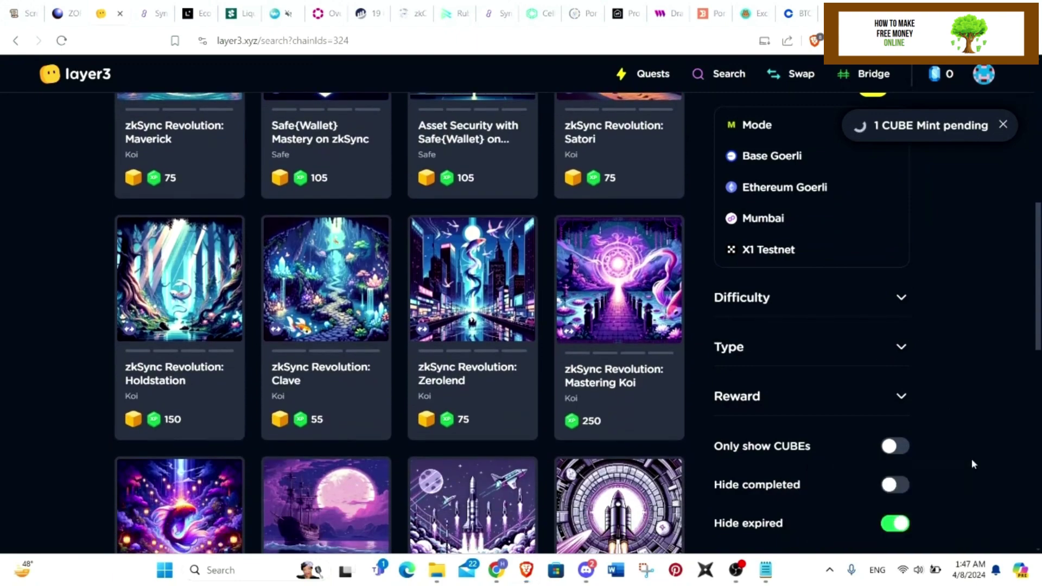
click(893, 448)
click(893, 485)
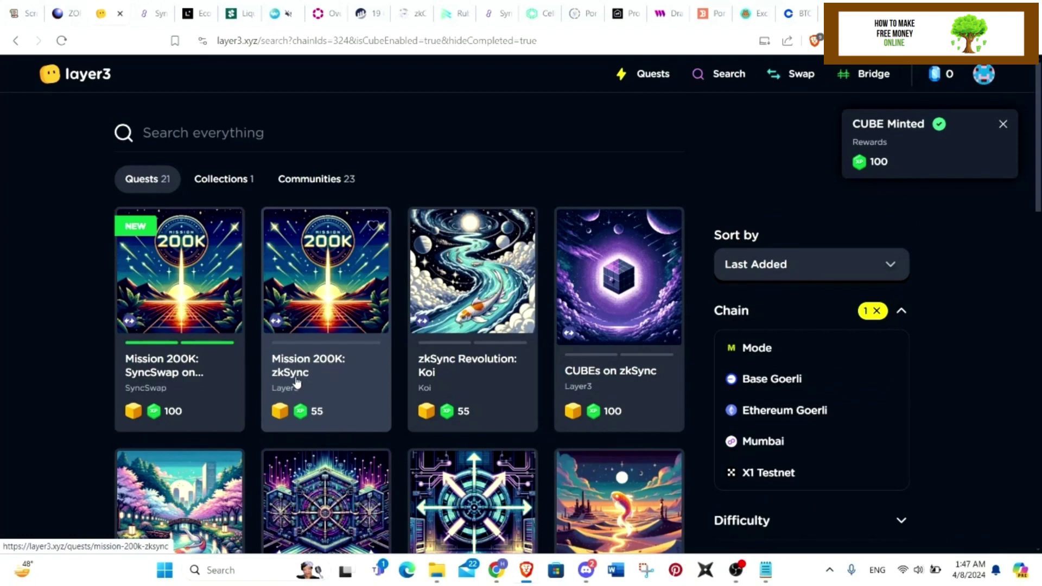
scroll(469, 309, down, 1)
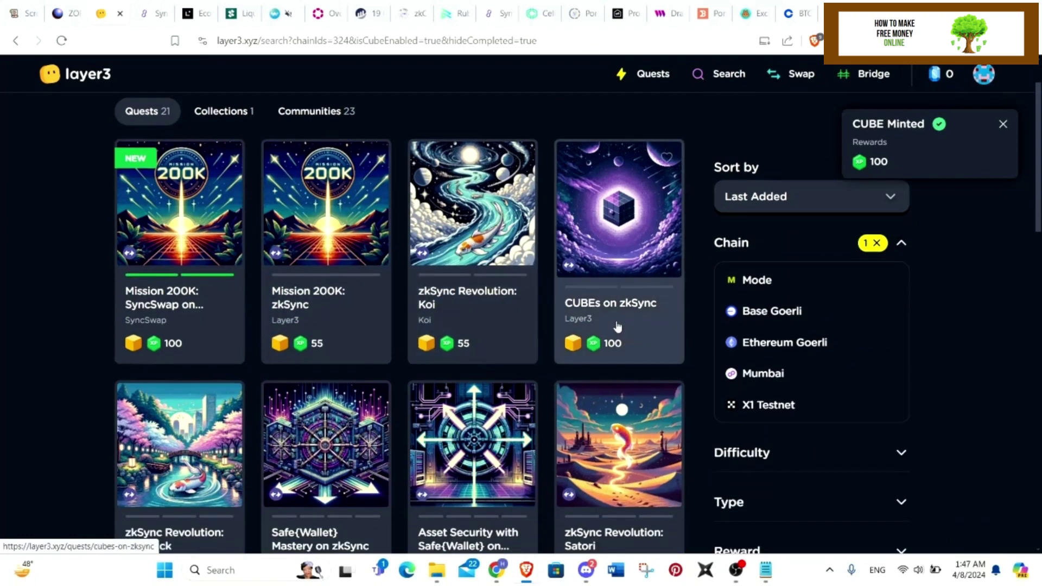
scroll(633, 319, down, 2)
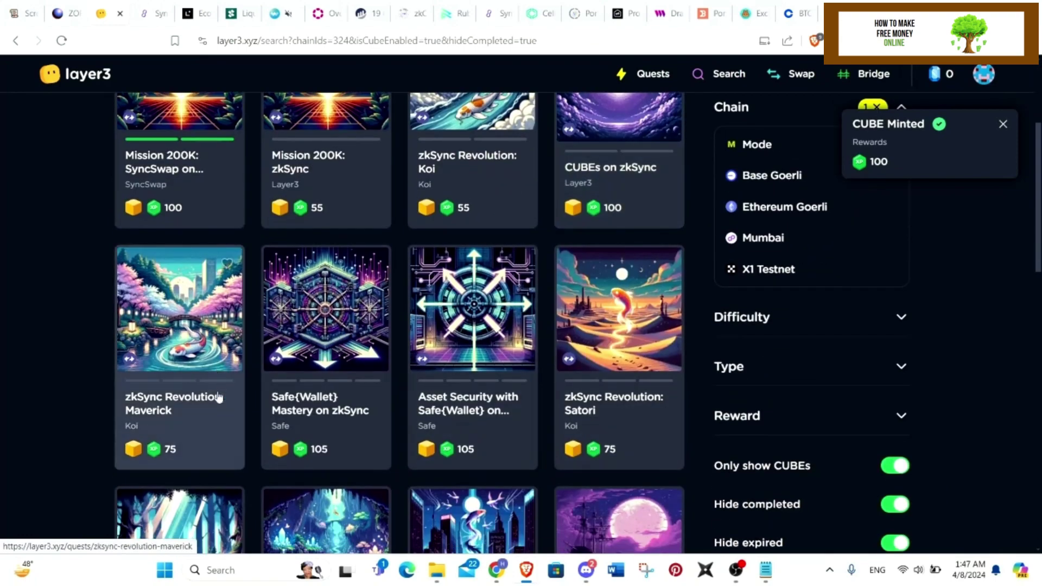
scroll(302, 396, up, 5)
click(328, 293)
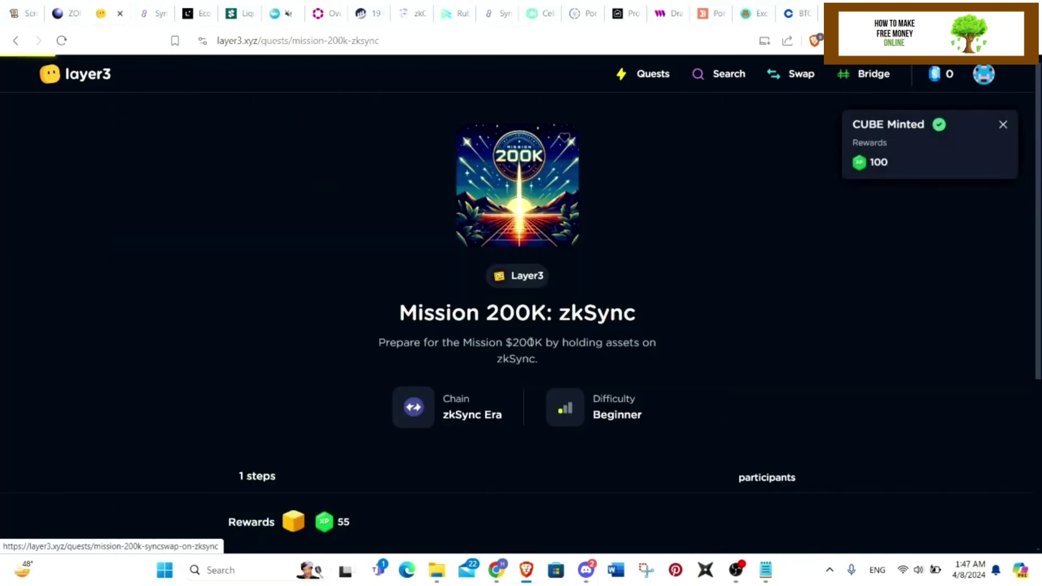
scroll(652, 344, down, 1)
scroll(491, 377, down, 2)
scroll(326, 327, down, 1)
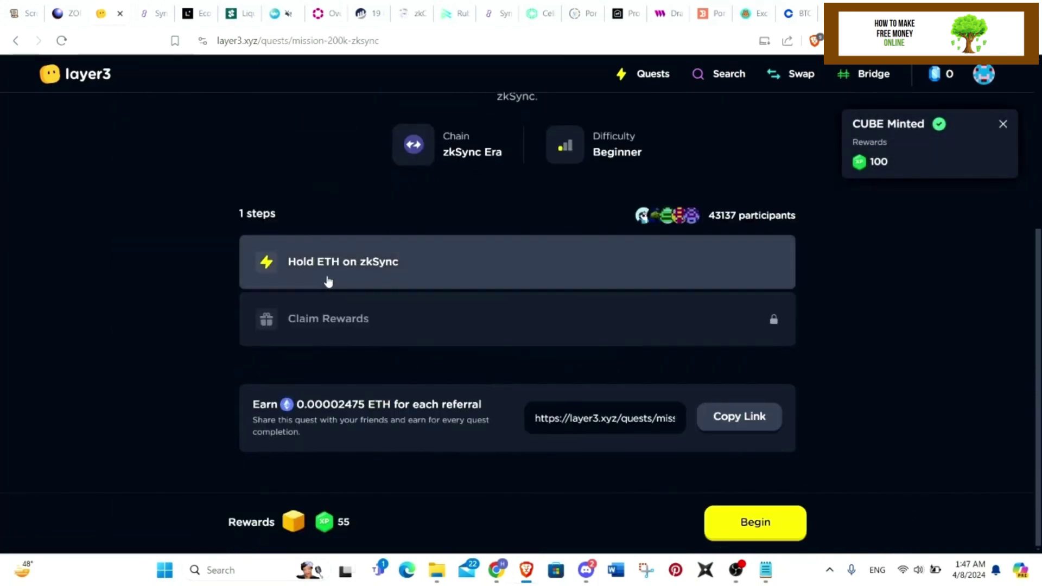
Verify the Hold ETH on zkSync step and approve minting its 55 XP CUBE.
click(750, 517)
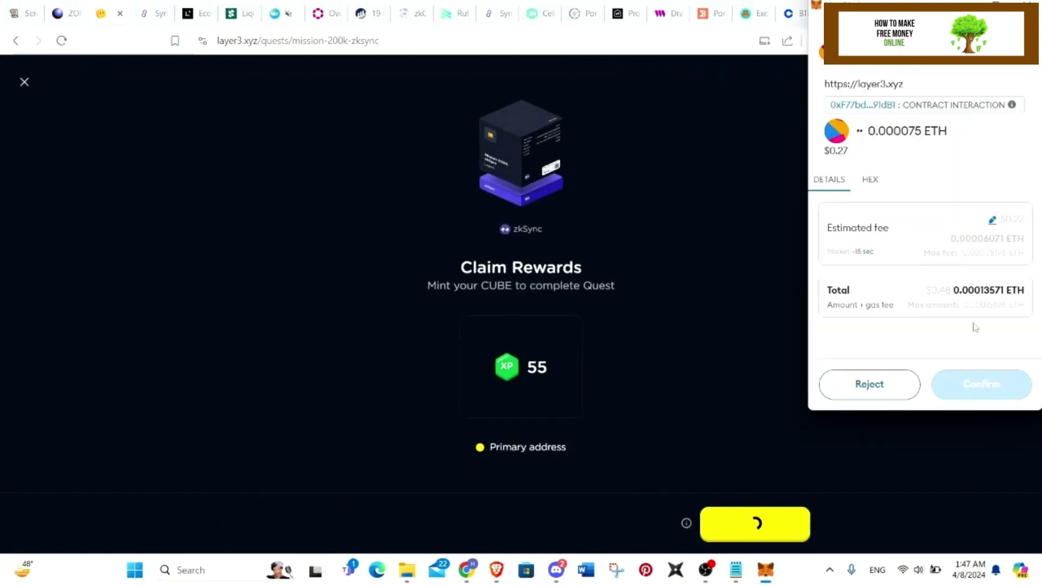
click(982, 384)
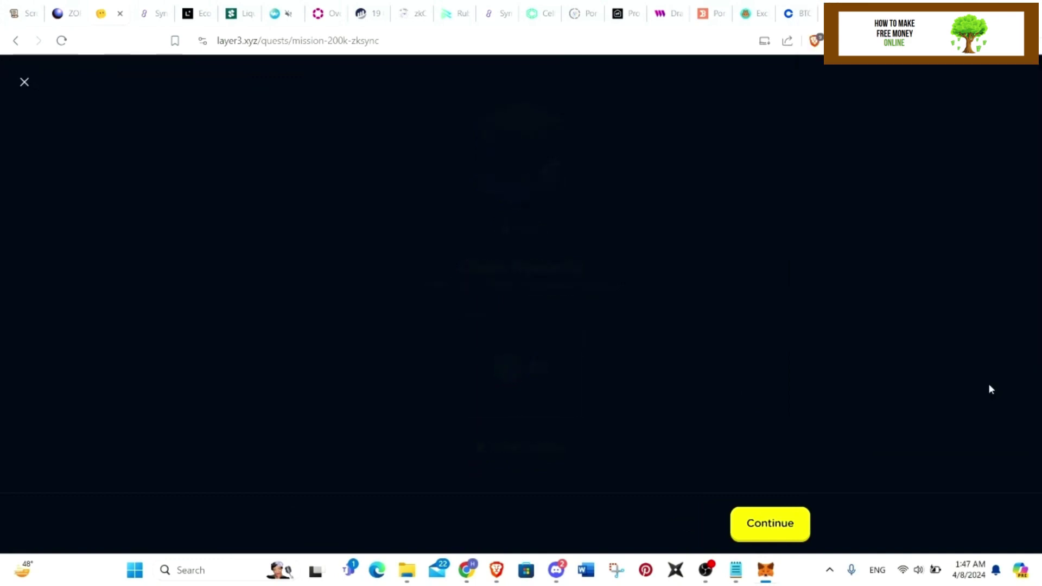
Filter quests to uncompleted zkSync Era CUBE quests and open CUBEs on zkSync.
click(521, 401)
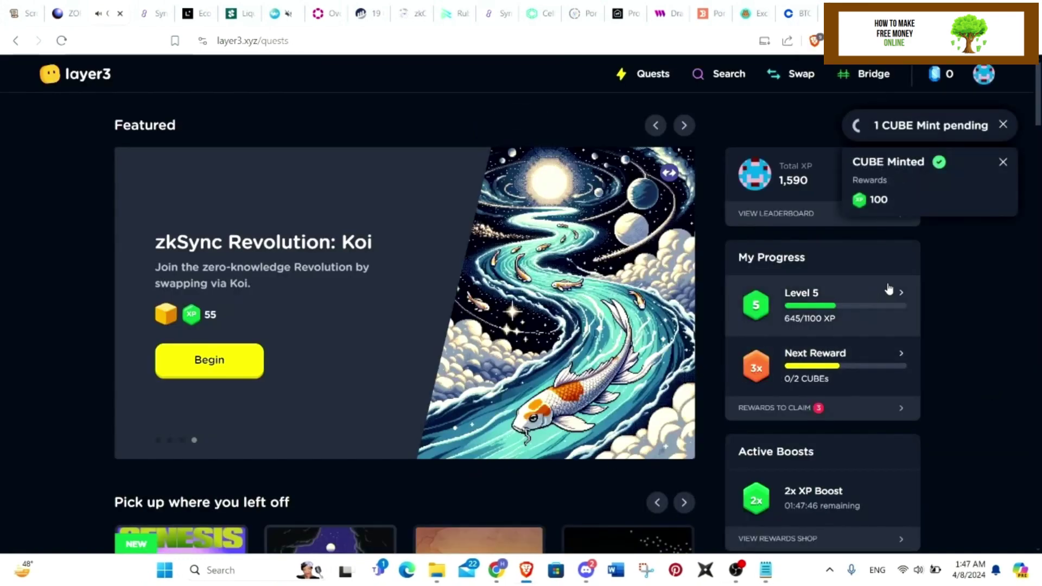
click(717, 74)
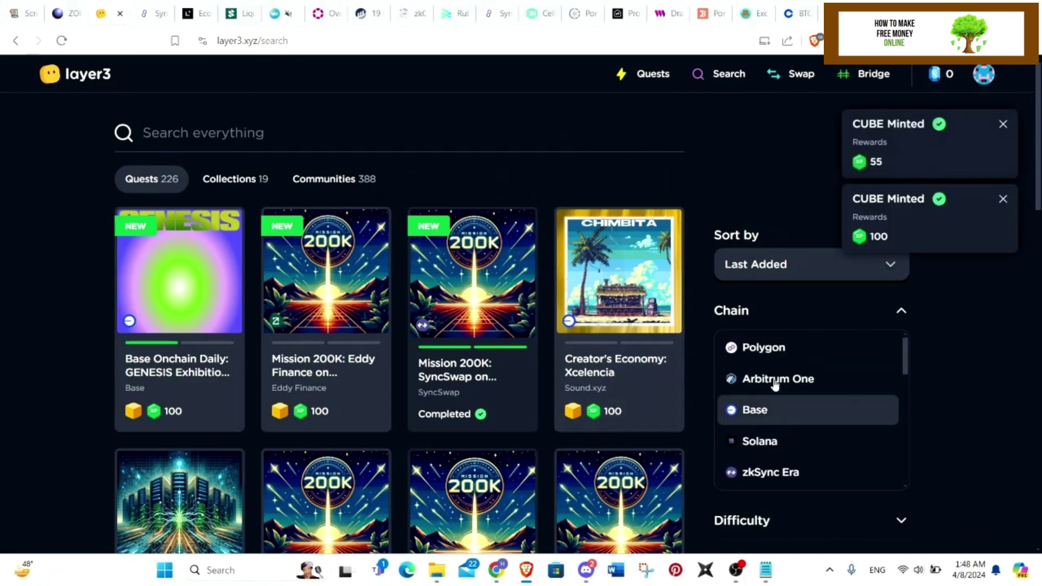
scroll(935, 388, down, 3)
click(889, 465)
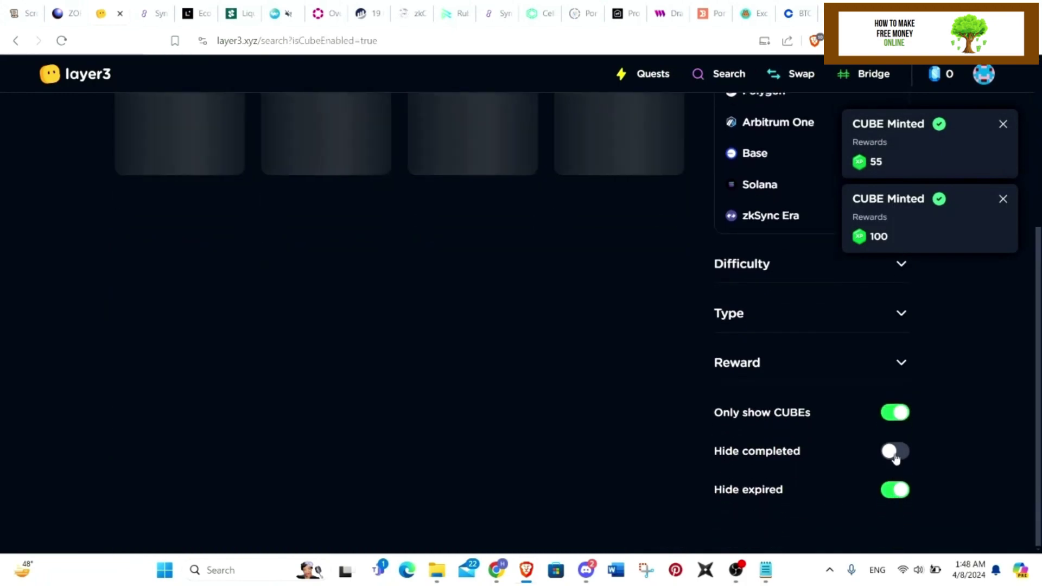
scroll(964, 381, down, 3)
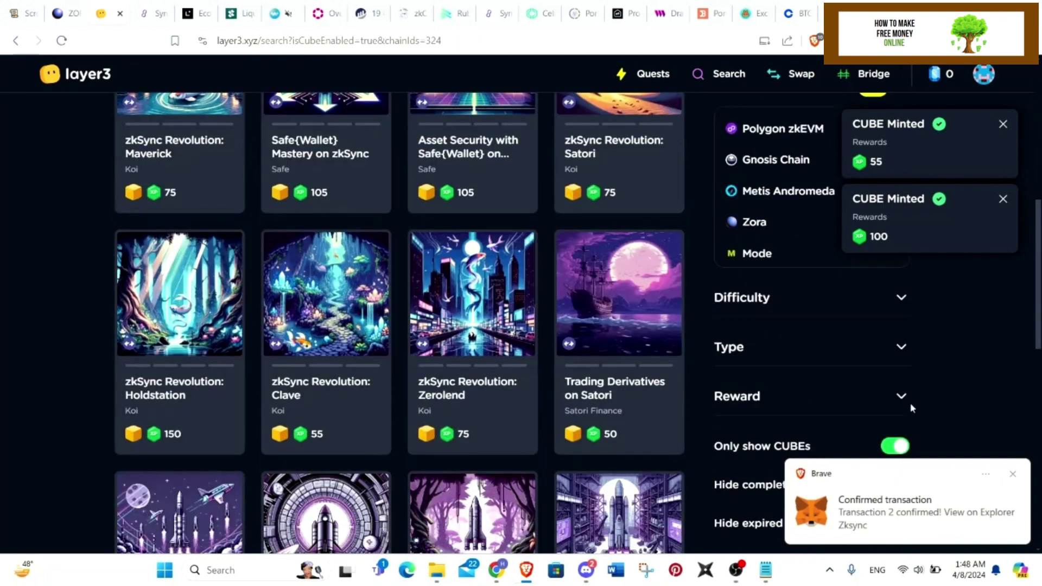
scroll(964, 380, down, 3)
click(889, 486)
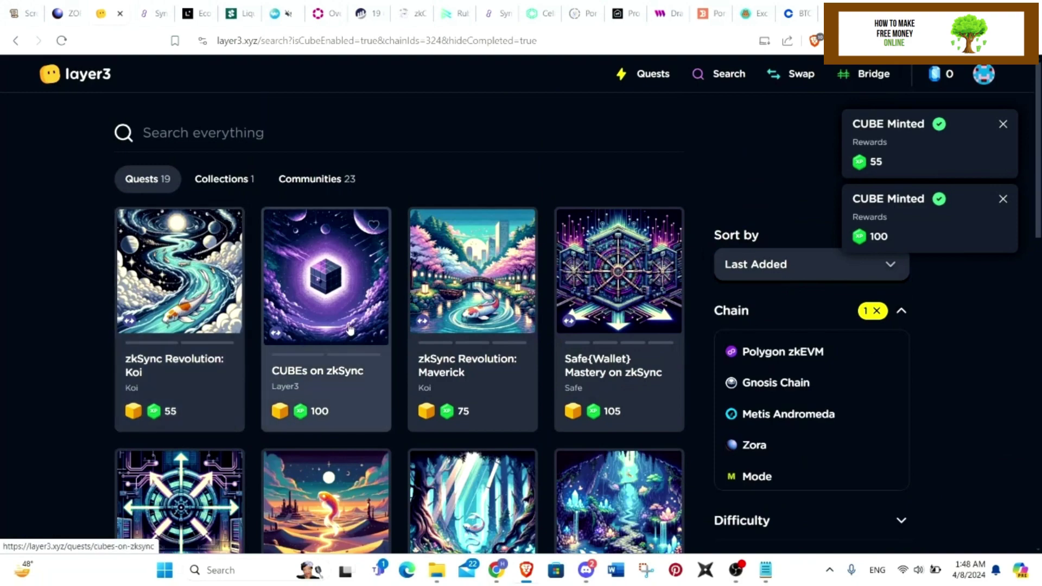
scroll(323, 354, down, 3)
scroll(342, 375, down, 2)
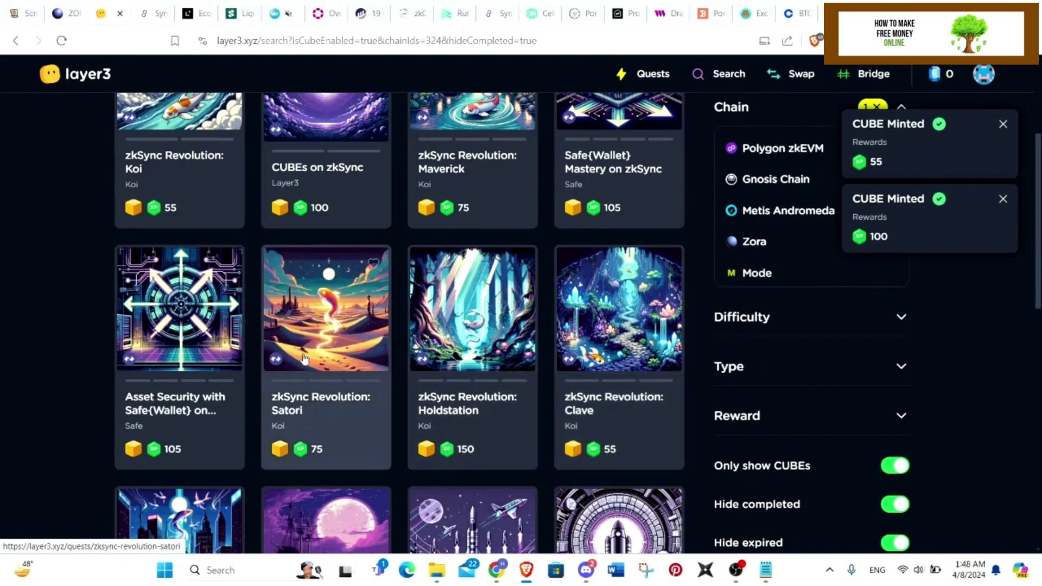
scroll(303, 359, up, 2)
click(345, 323)
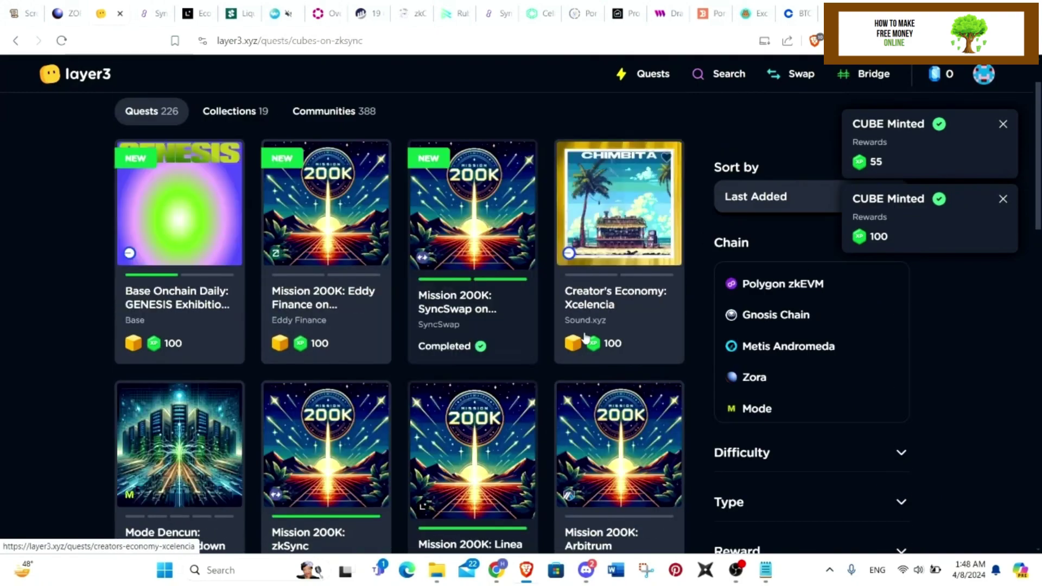
scroll(521, 326, down, 2)
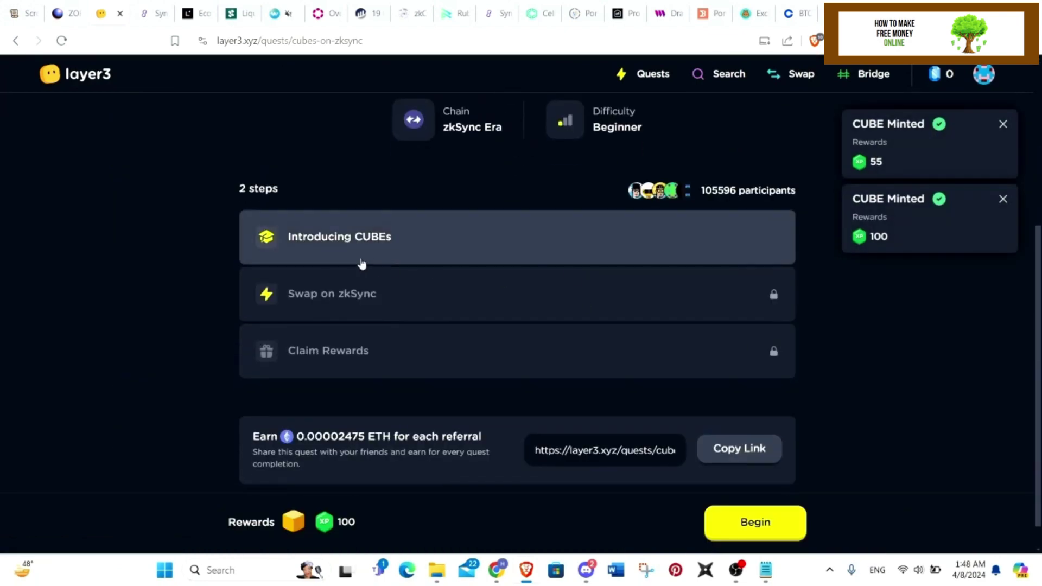
Begin CUBEs on zkSync, verify its Swap step for the 100 XP CUBE, then go to zkCodex.
click(449, 236)
click(769, 523)
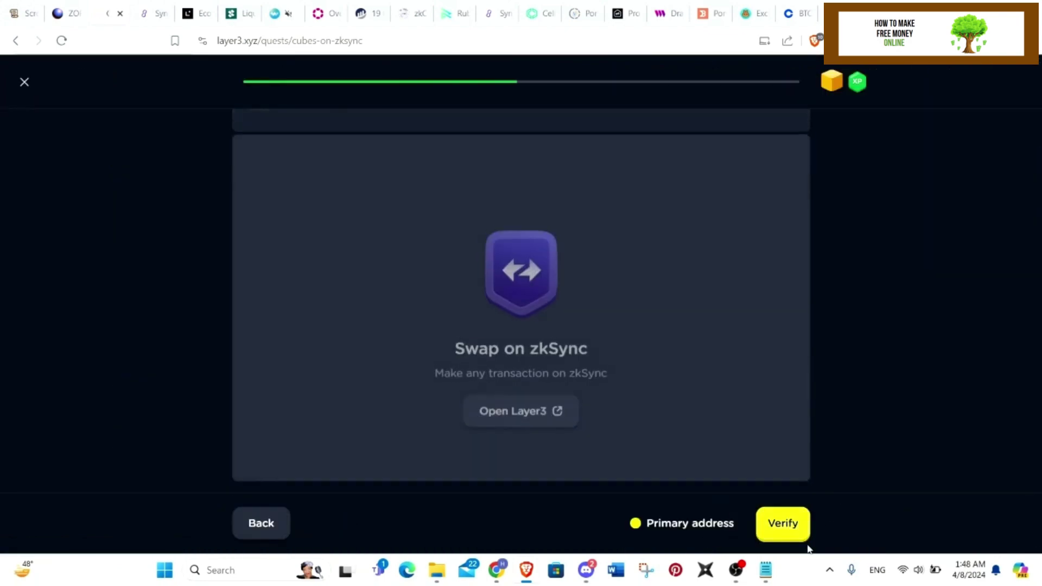
click(782, 523)
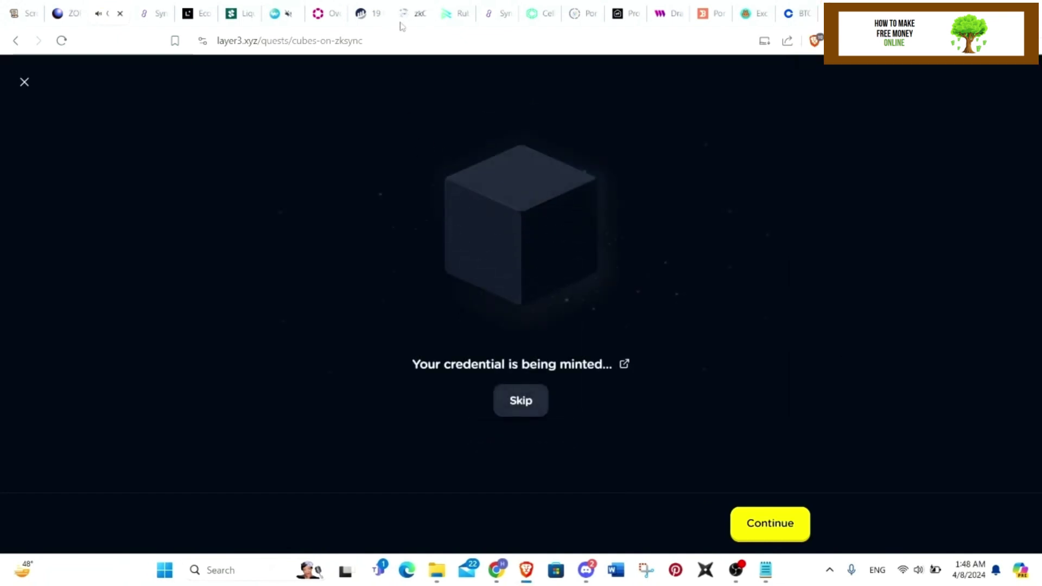
click(407, 13)
Load the wallet's zkSync stats in zkCodex: 4 interactions, $13 volume, 3 NFT mints.
click(123, 134)
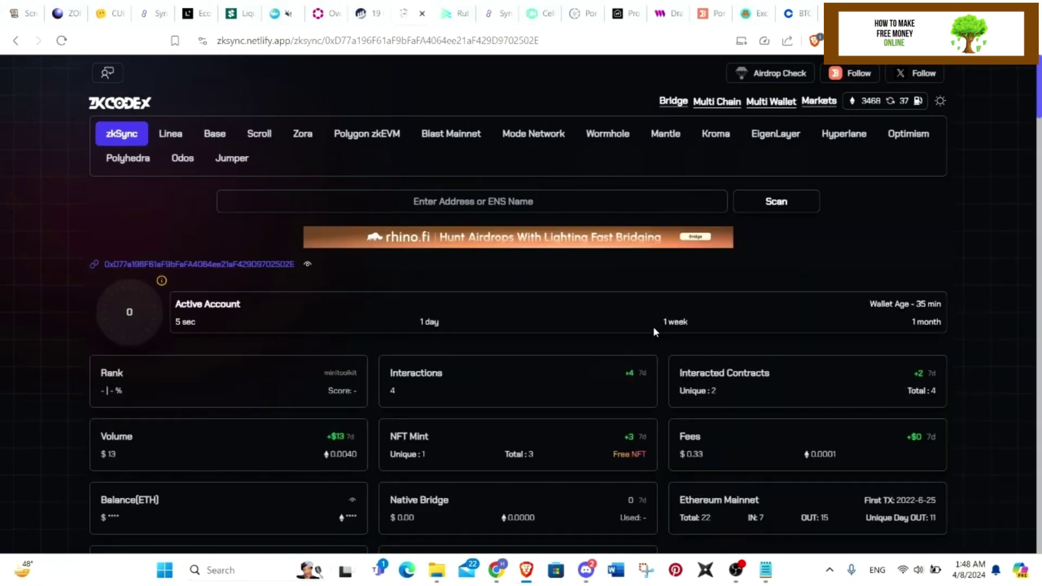
scroll(653, 327, down, 1)
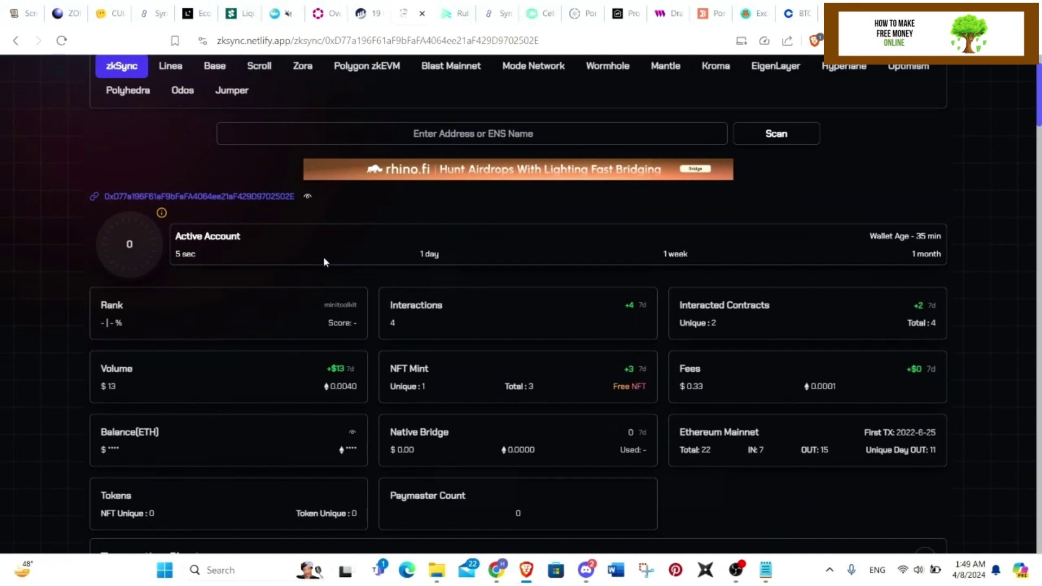
scroll(323, 257, down, 5)
scroll(564, 335, down, 5)
scroll(643, 342, down, 2)
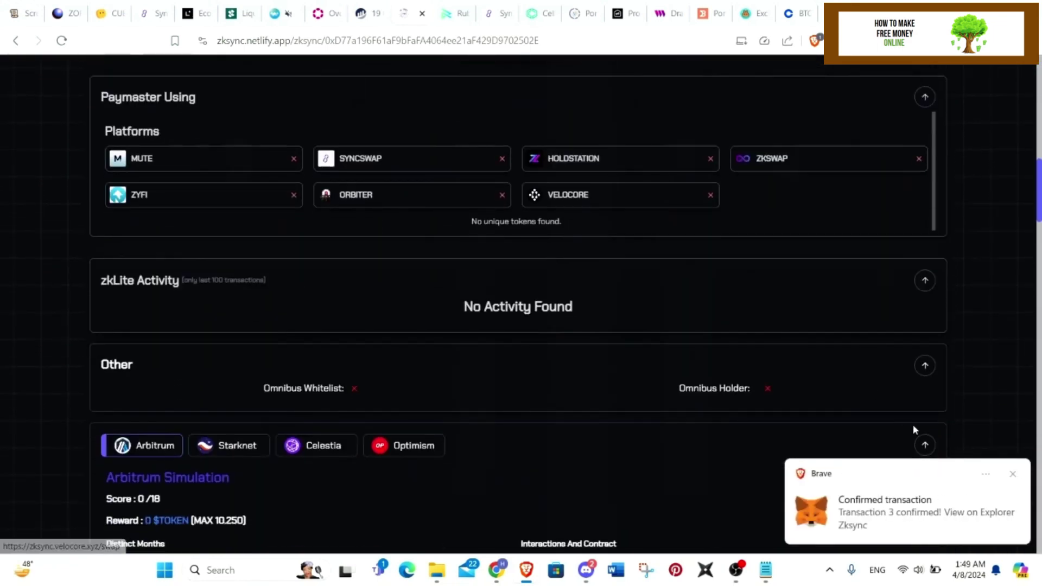
scroll(664, 391, down, 3)
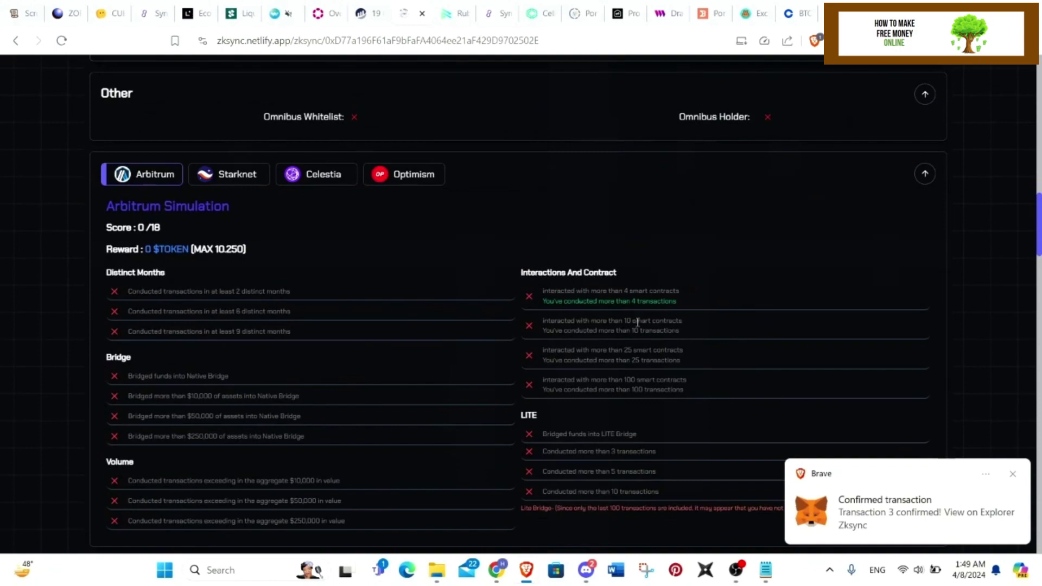
scroll(636, 322, down, 3)
scroll(627, 303, down, 3)
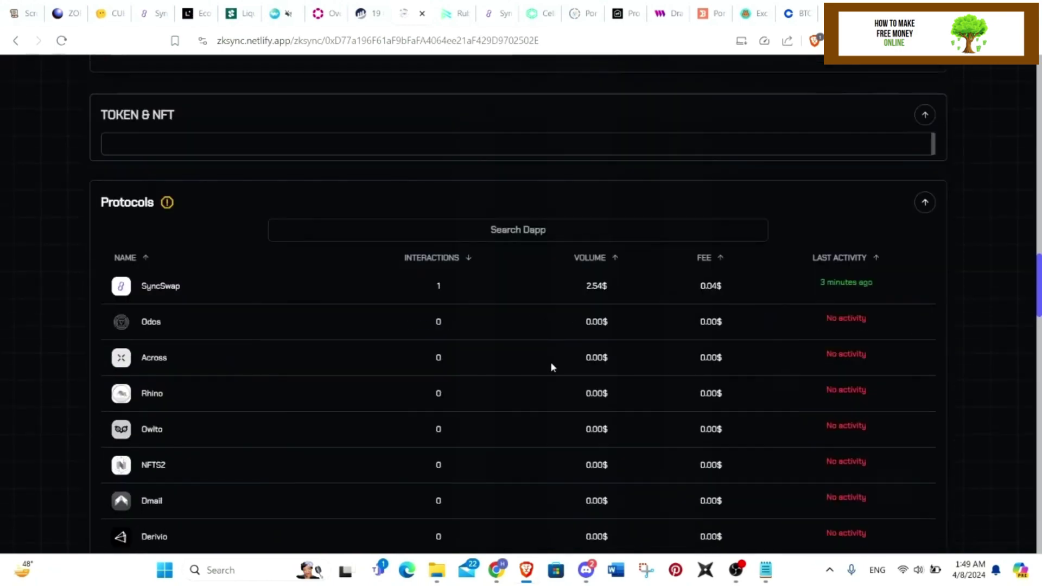
scroll(551, 362, up, 5)
scroll(550, 362, up, 8)
scroll(551, 362, up, 5)
scroll(734, 350, down, 8)
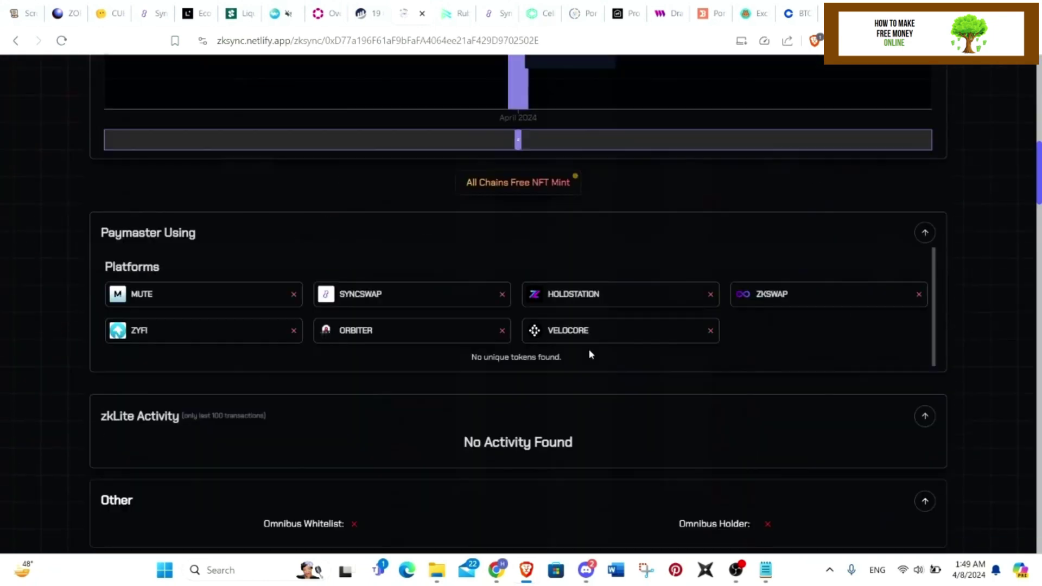
scroll(488, 349, up, 10)
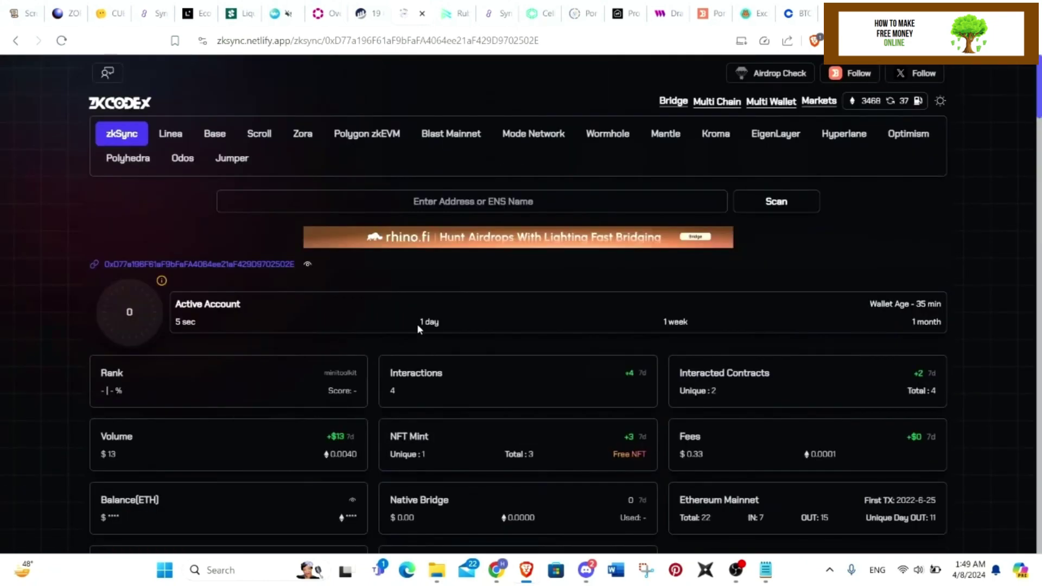
mouse_move(526, 570)
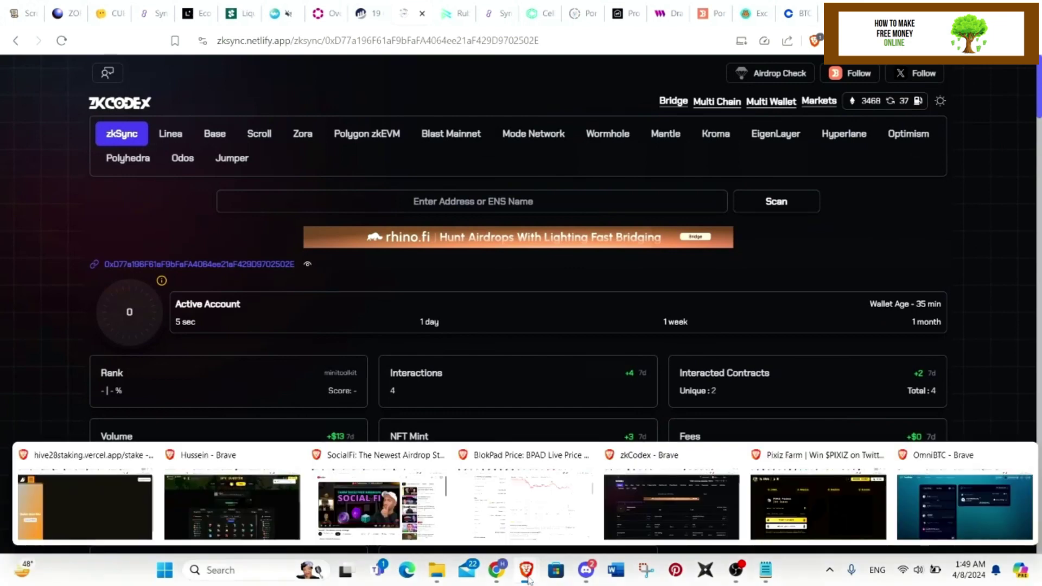
Return to Layer3, skip the CUBE minting animation, and open the Rewards page.
click(531, 505)
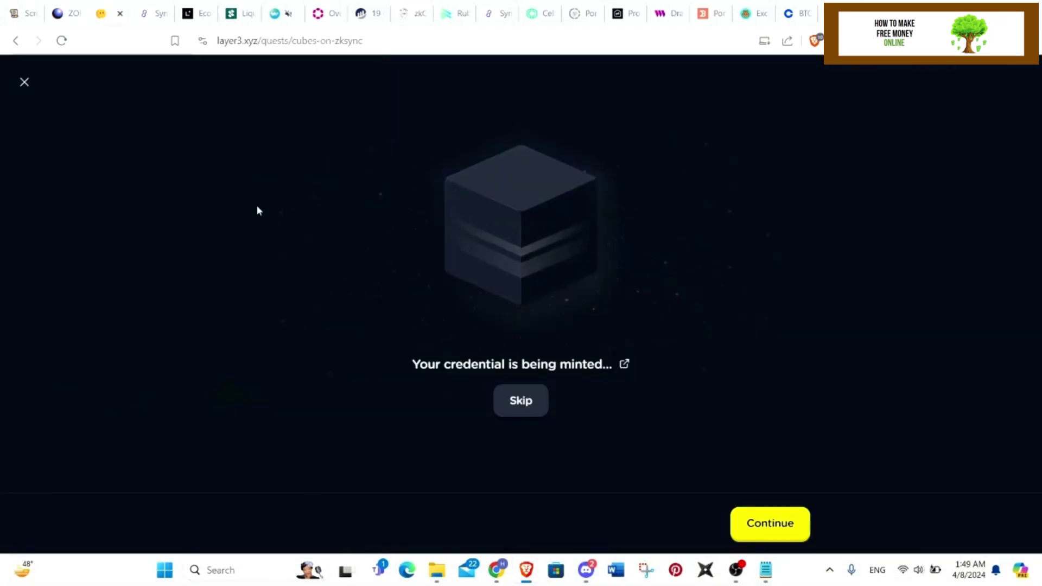
click(531, 407)
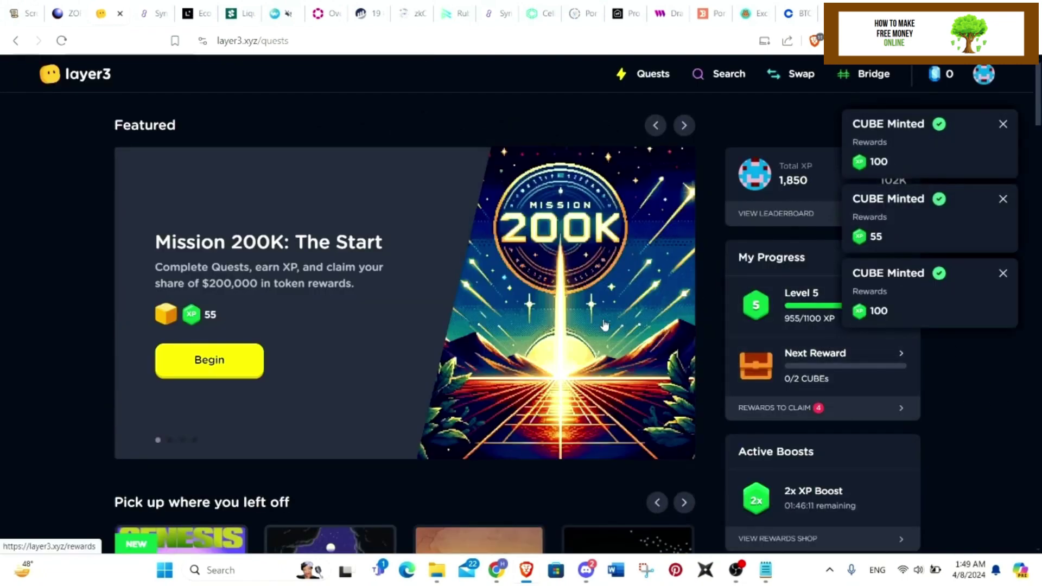
click(821, 407)
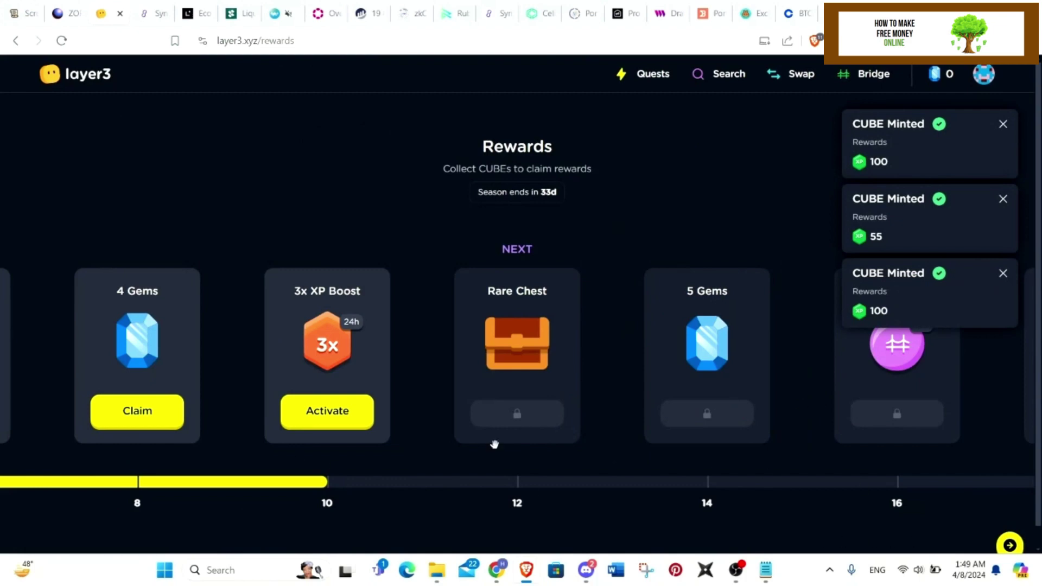
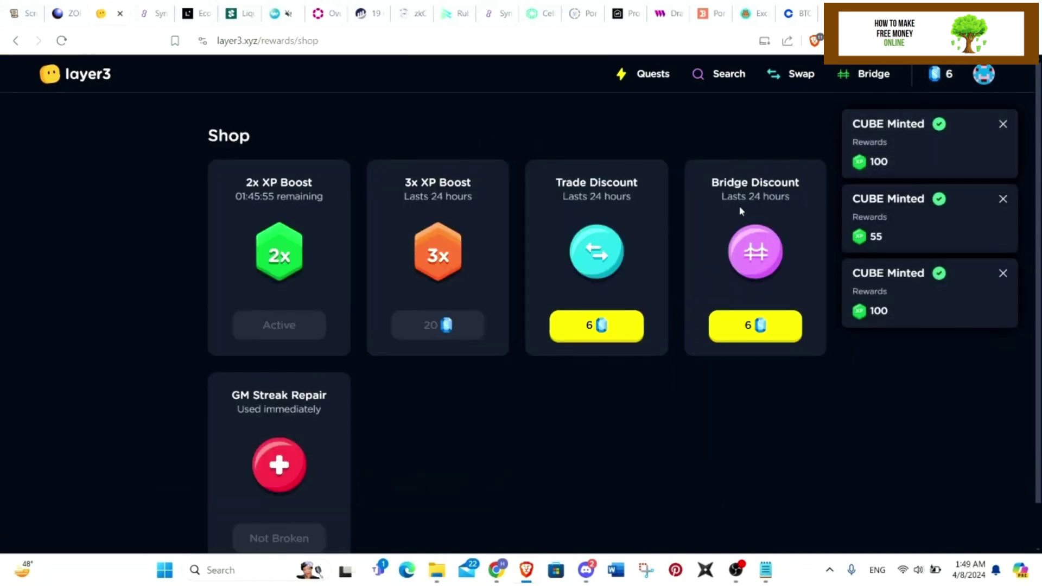
scroll(449, 330, down, 1)
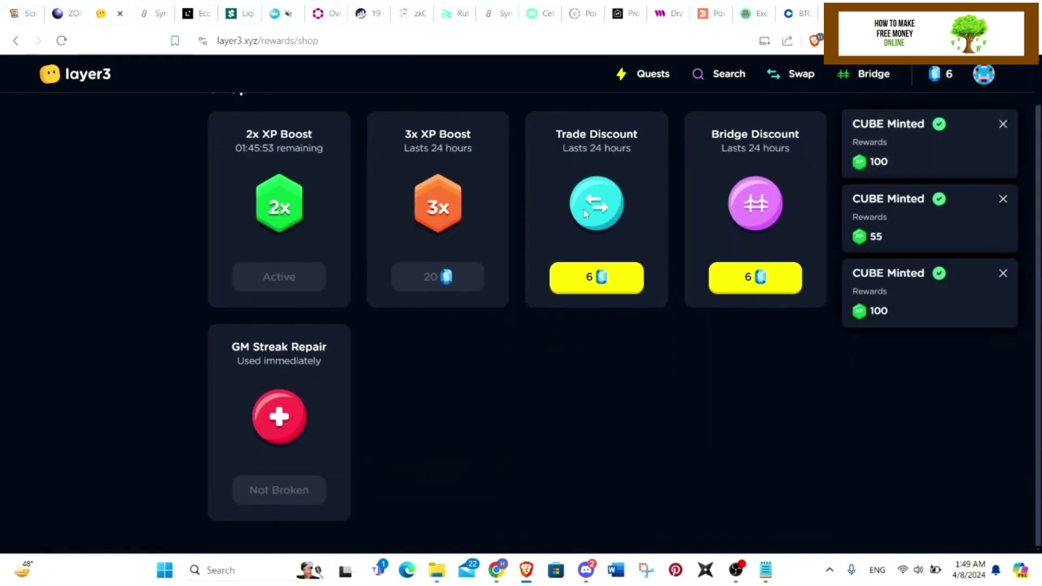
scroll(448, 330, up, 1)
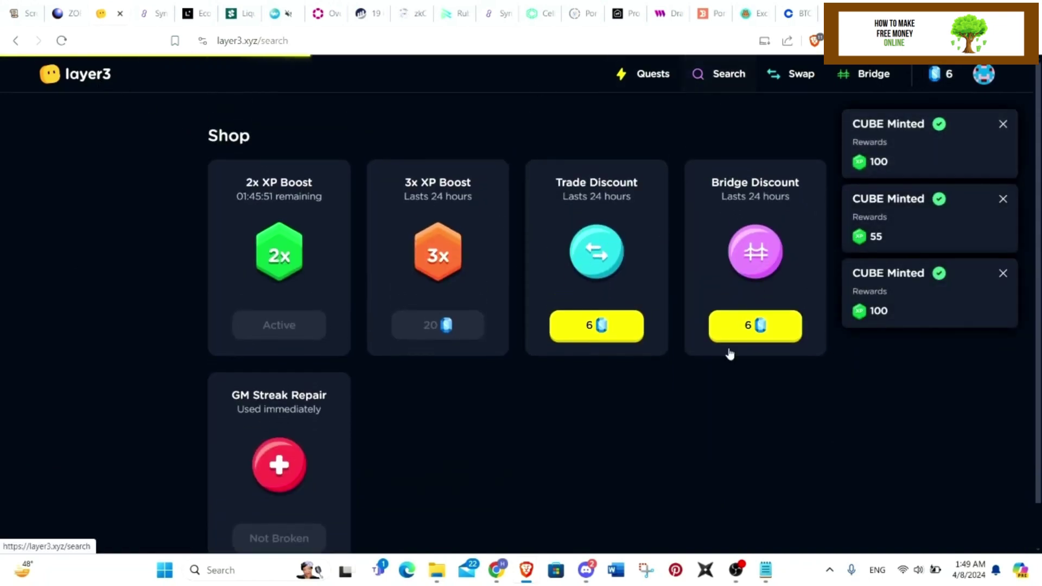
Go to the quest search page, closing the quest rewards overlay that opened.
click(717, 73)
click(1009, 130)
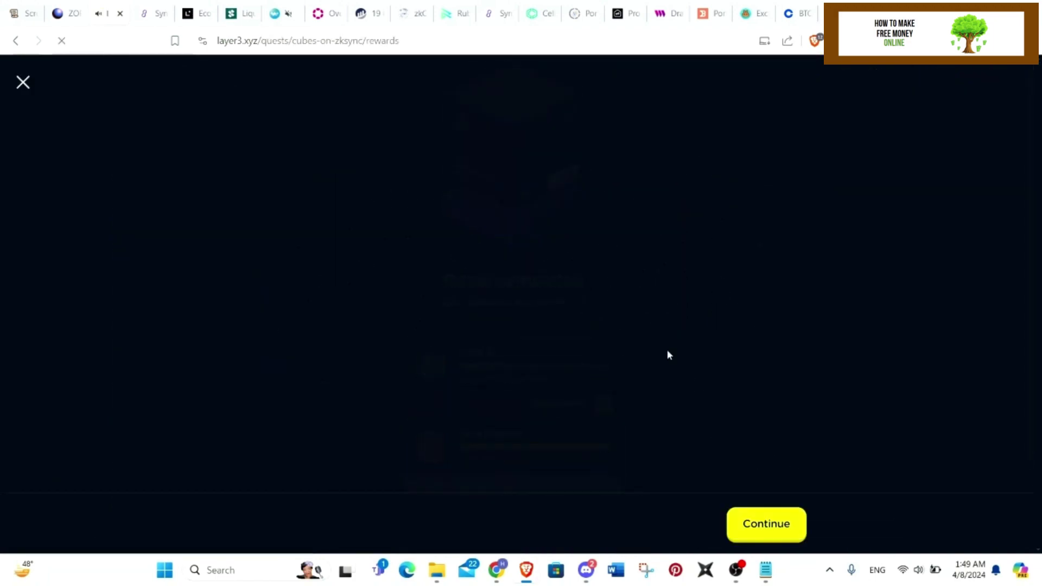
click(23, 84)
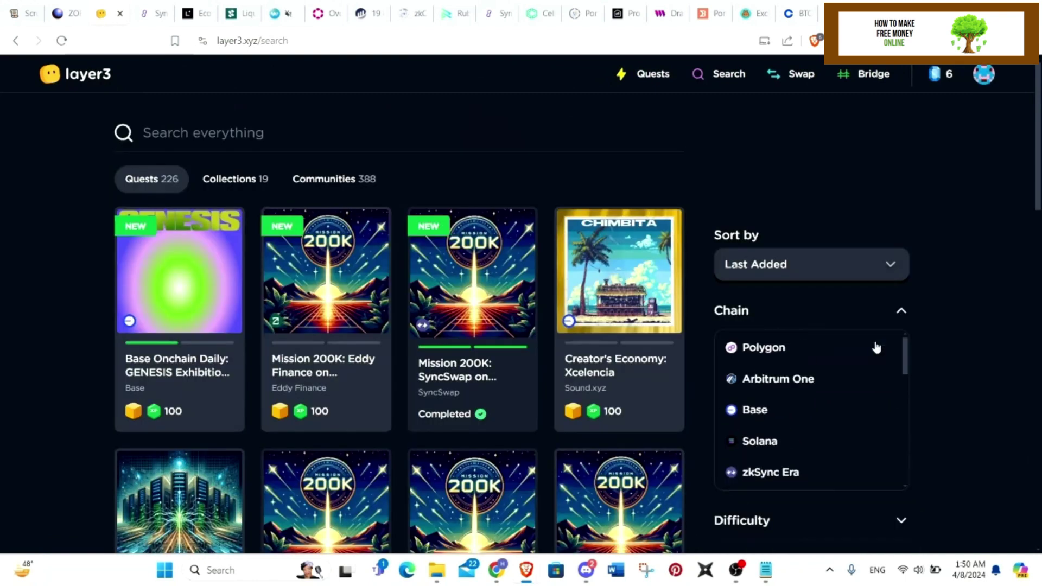
scroll(996, 369, down, 2)
Filter to zkSync Era CUBE quests, then begin and verify the zkSync Revolution: Koi quest.
click(892, 446)
scroll(860, 411, down, 1)
click(770, 403)
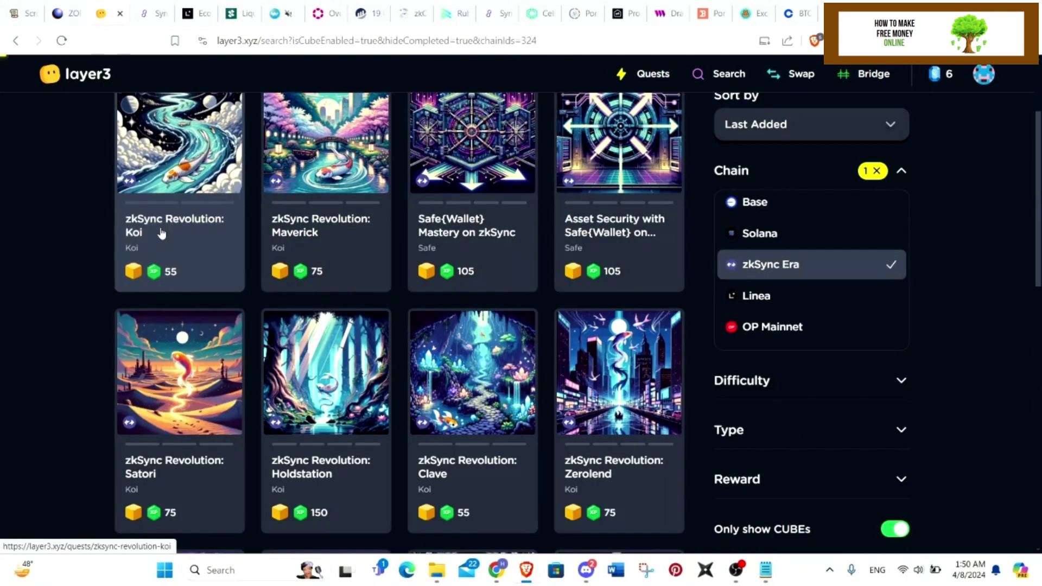
click(160, 233)
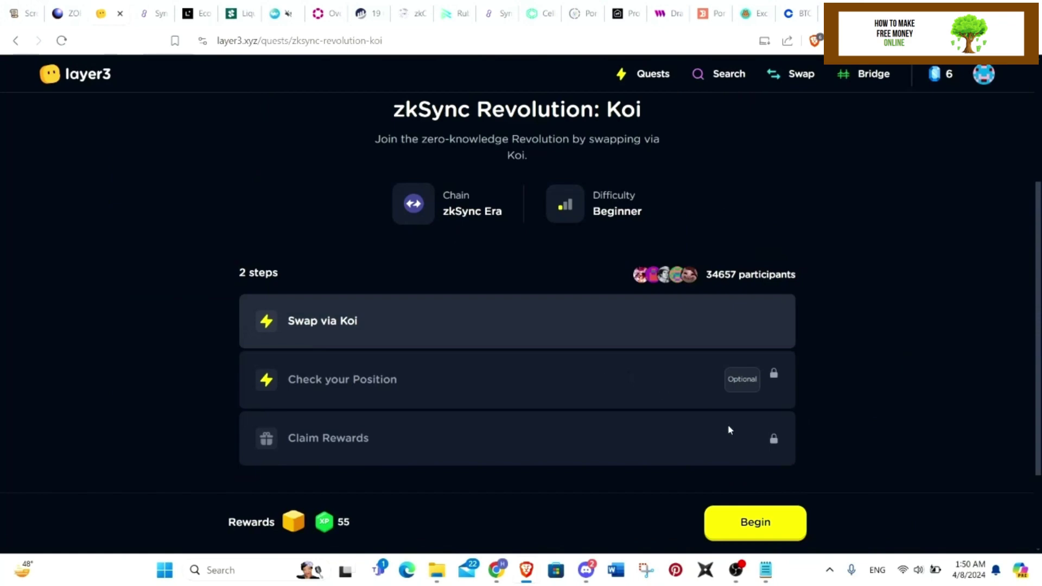
click(755, 522)
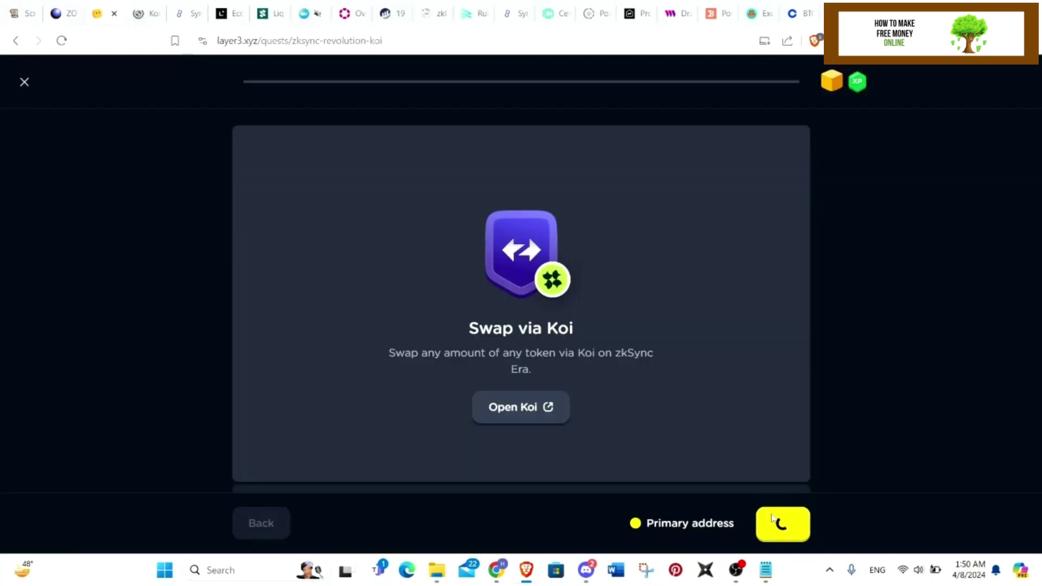
click(781, 522)
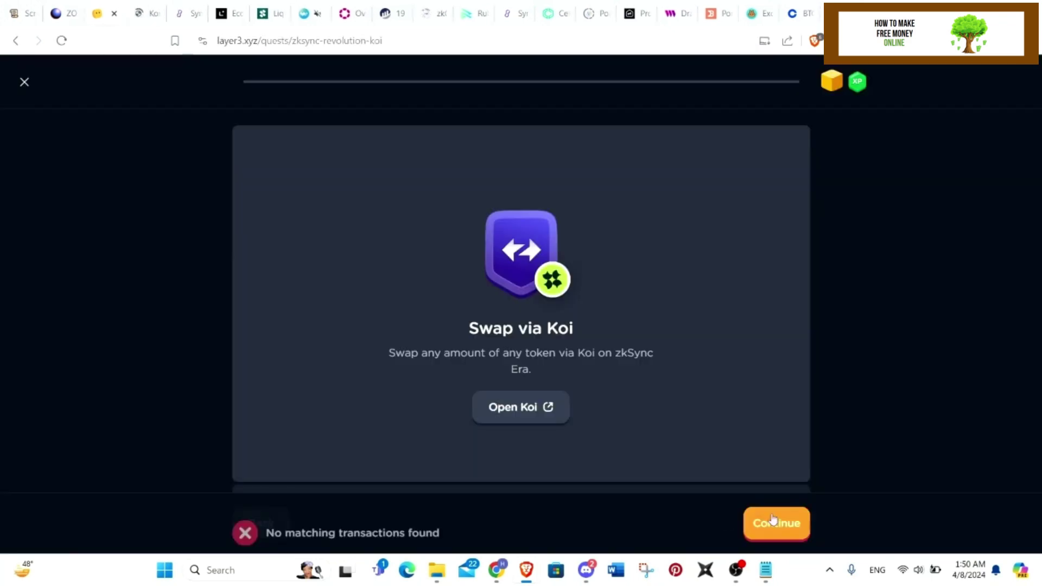
Connect MetaMask to Koi Finance and set up a max-balance WBTC-to-ETH swap.
click(152, 13)
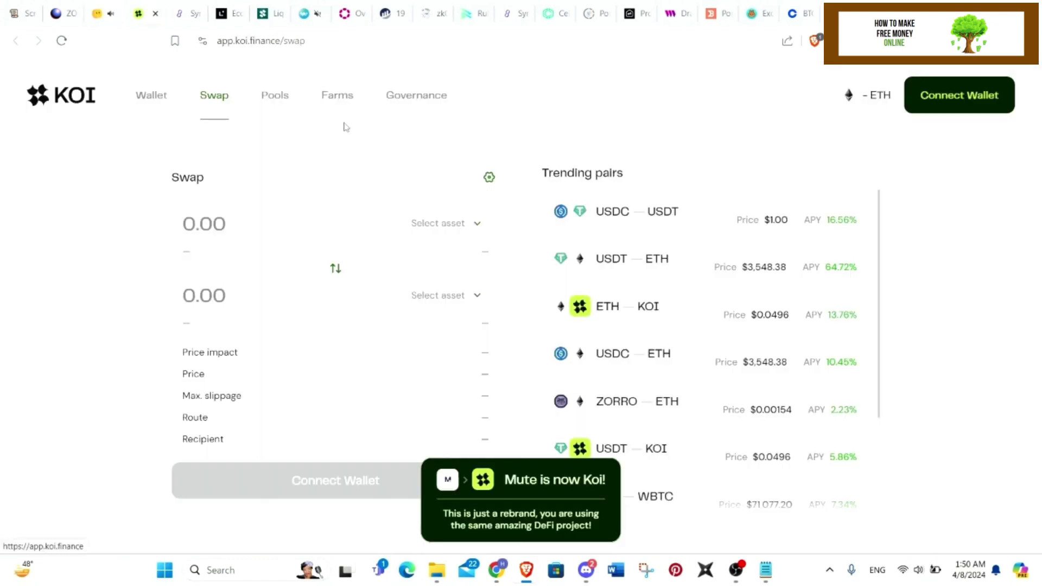
click(975, 93)
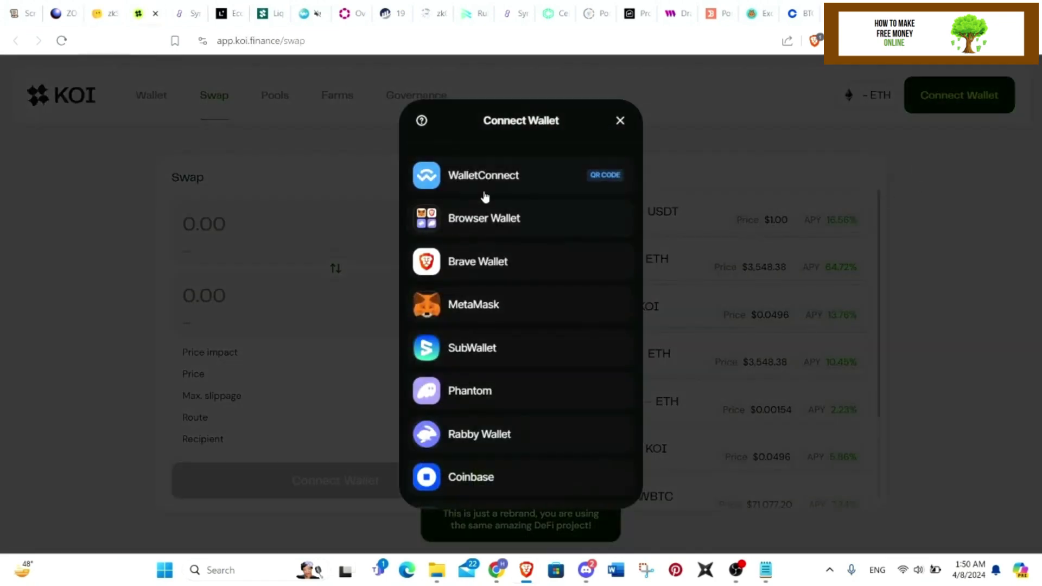
click(473, 304)
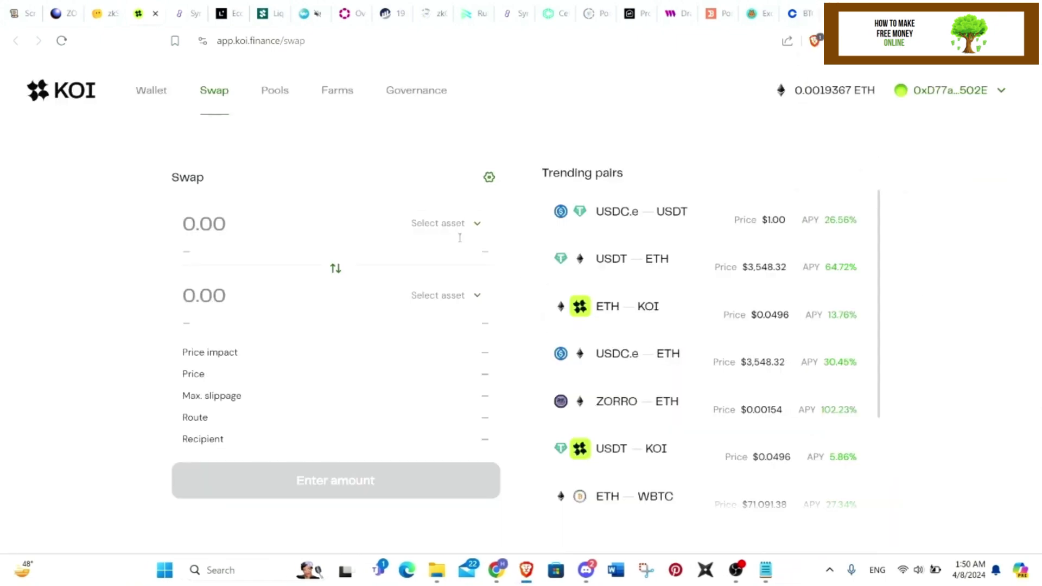
click(445, 223)
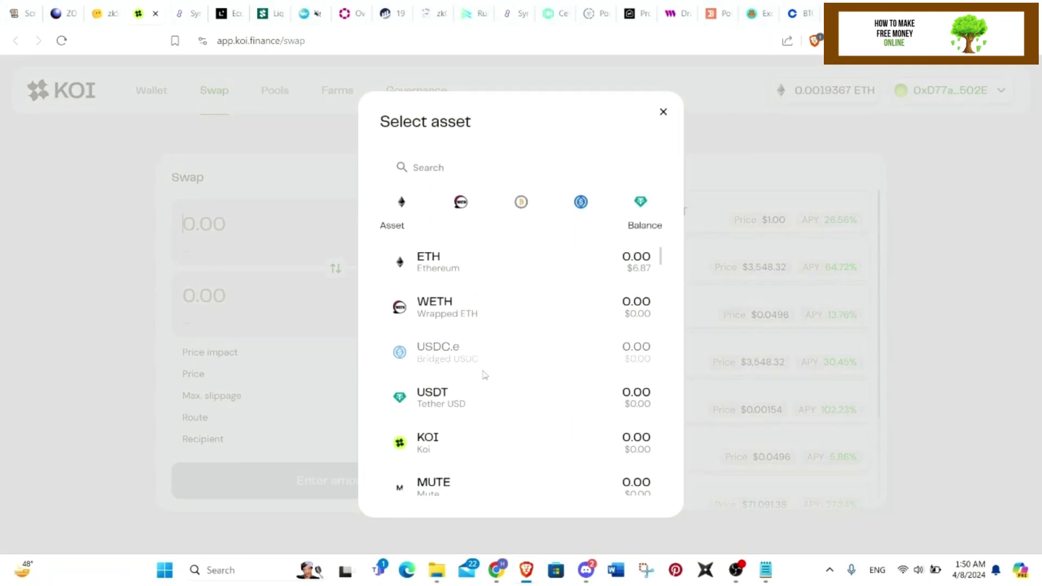
click(513, 307)
click(442, 296)
click(514, 272)
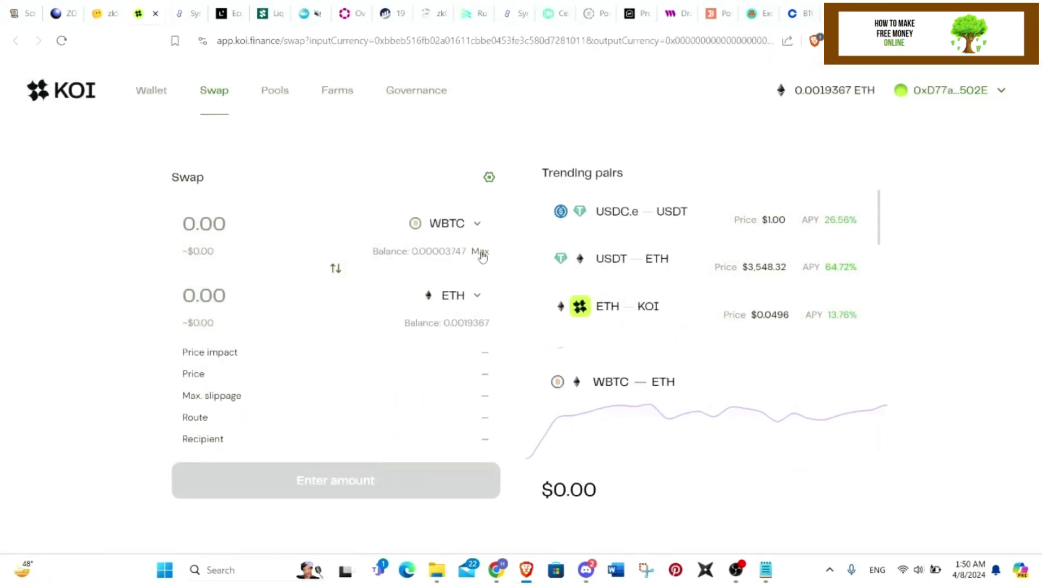
click(480, 252)
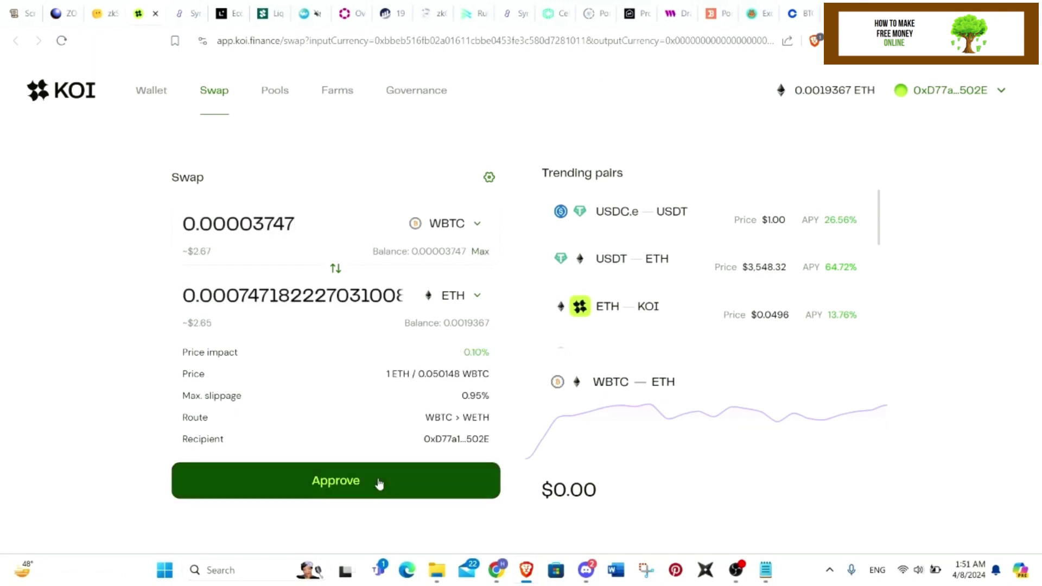
Approve the WBTC spending cap and confirm the swap in MetaMask.
click(376, 480)
click(993, 387)
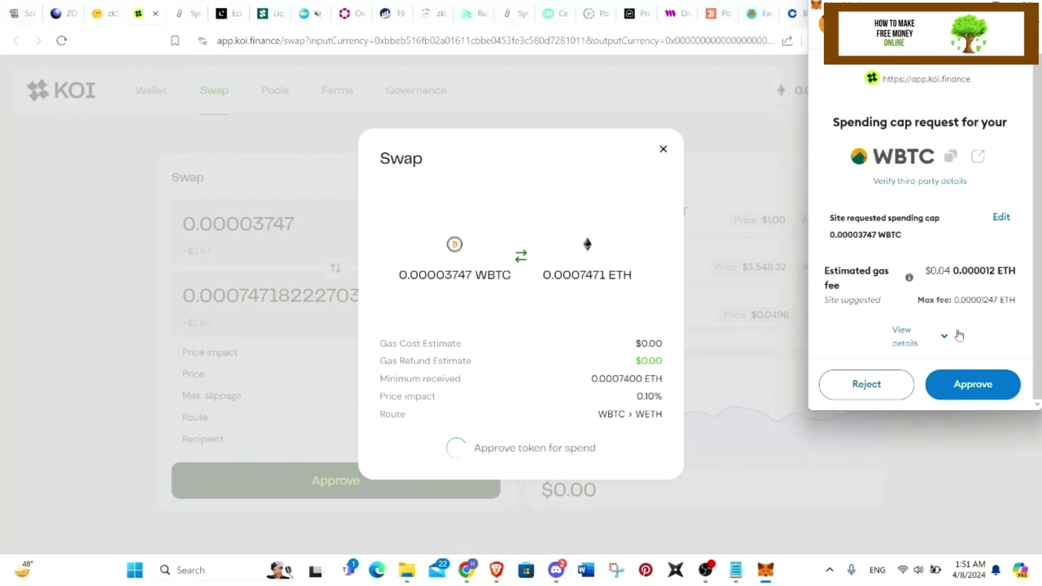
click(973, 383)
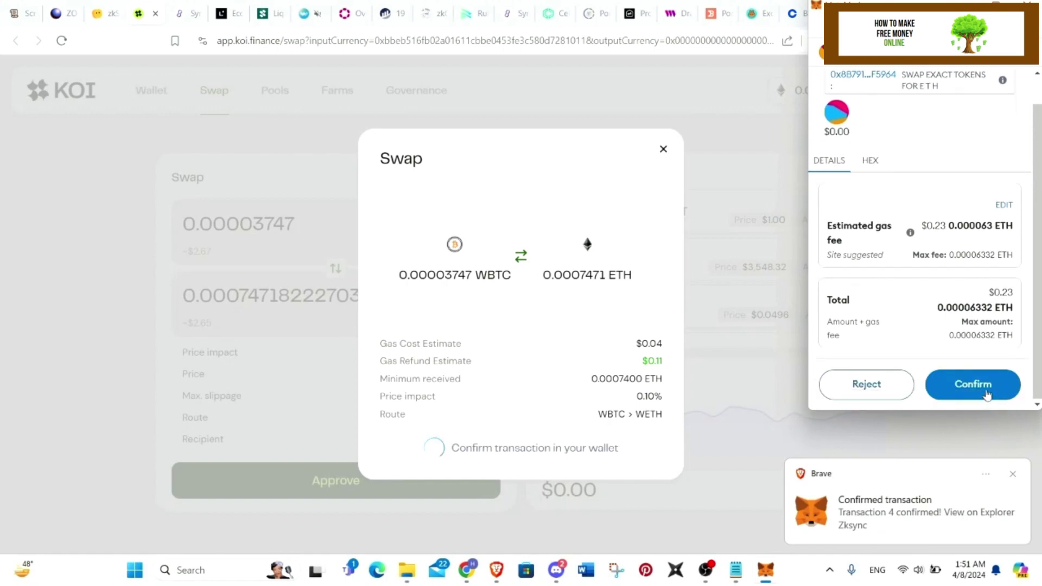
click(962, 390)
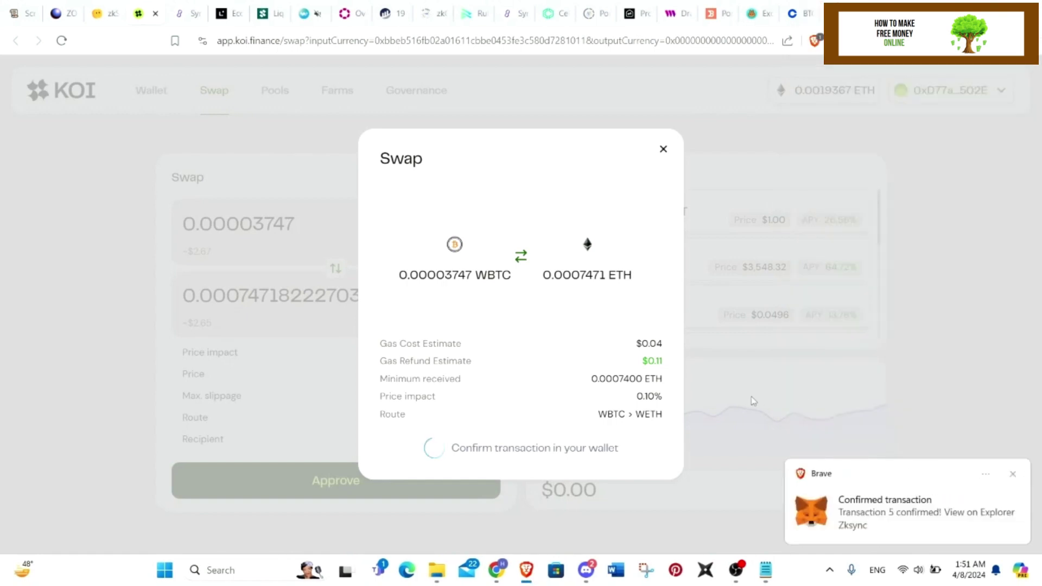
key(ctrl+shift+Tab)
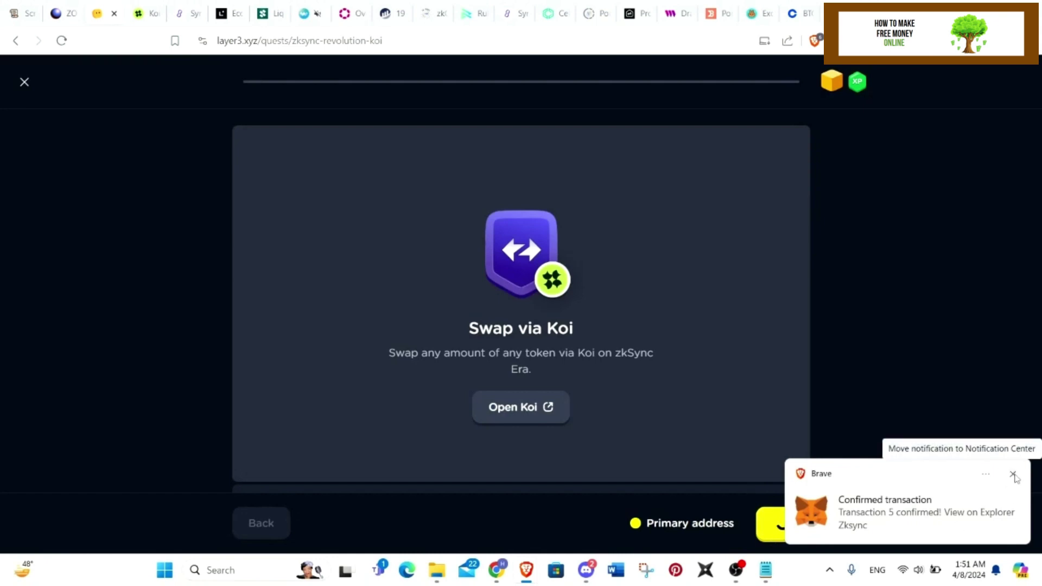
Verify the Koi swap, then view and close the Koi campaign leaderboard.
click(1014, 474)
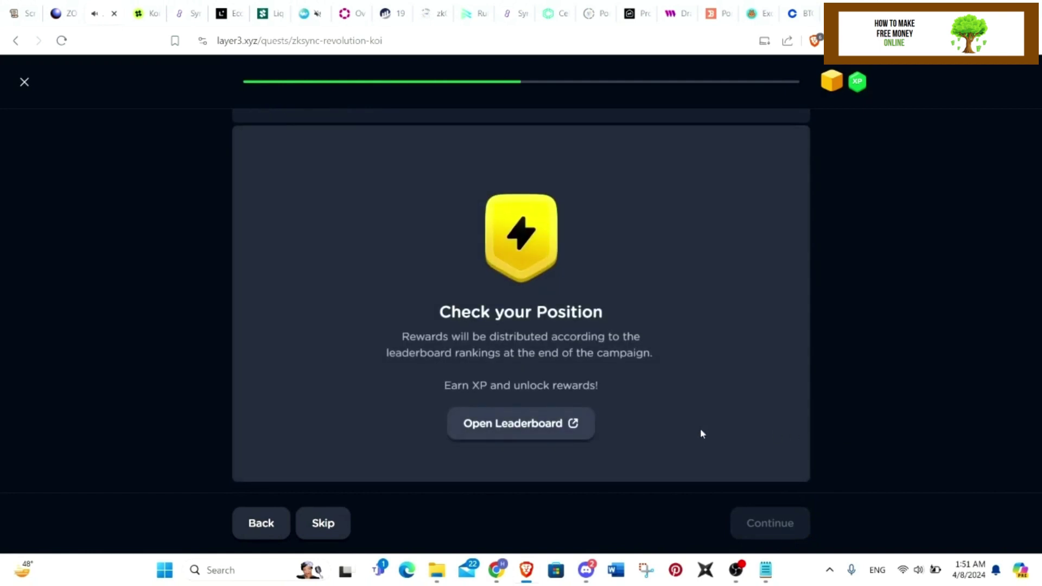
click(556, 434)
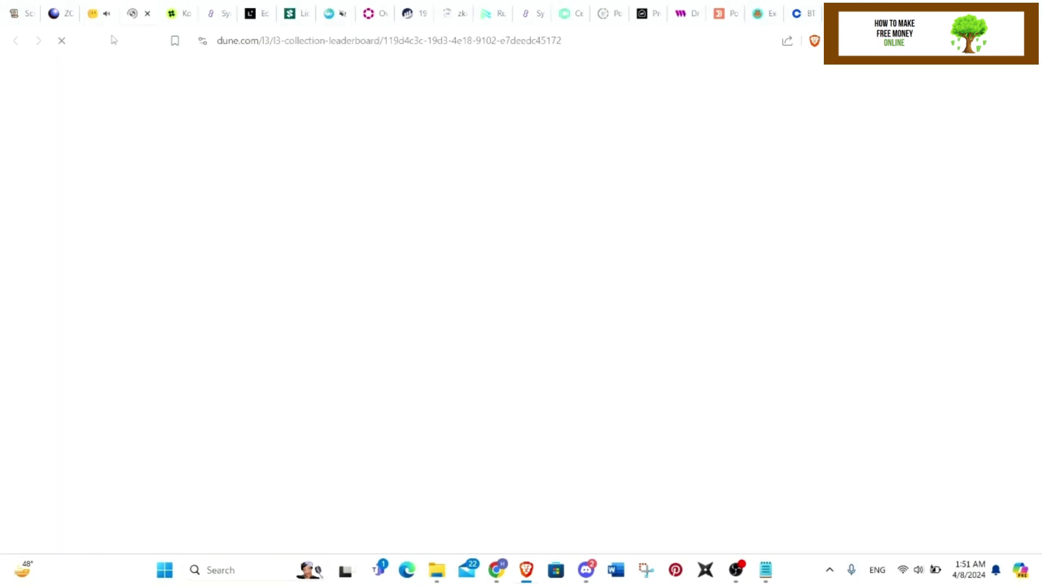
click(173, 14)
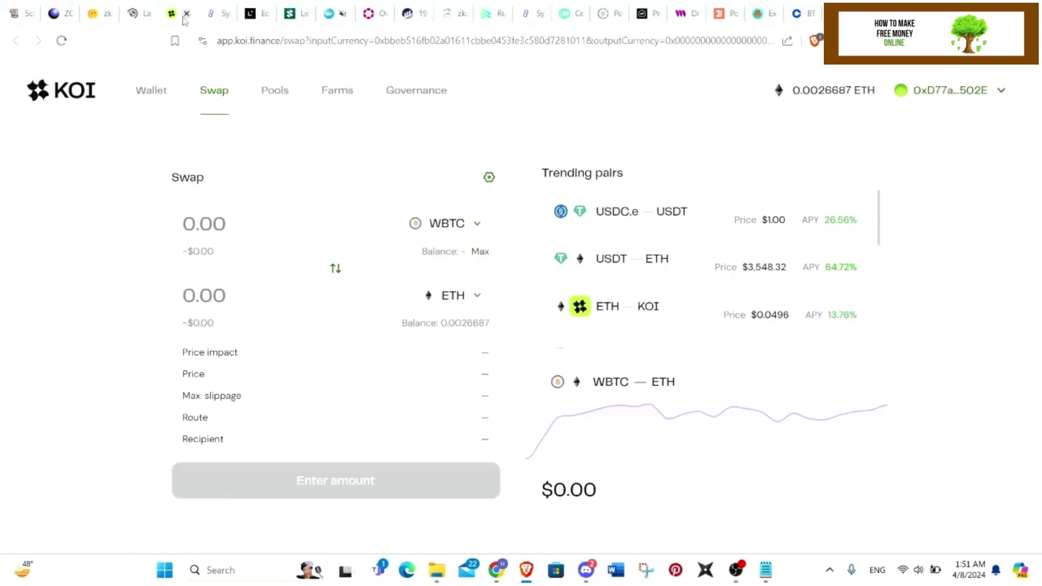
click(212, 13)
click(135, 13)
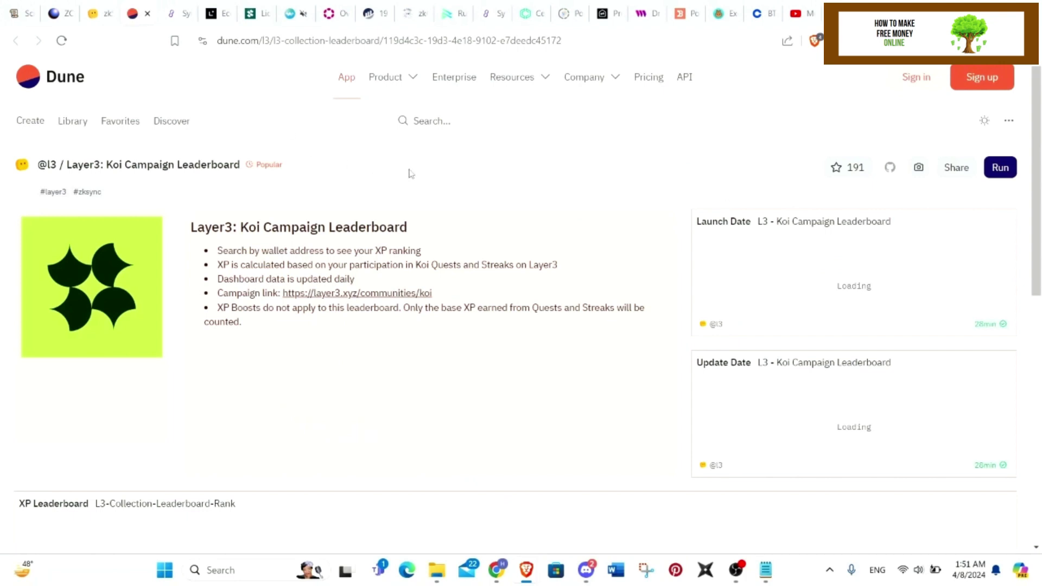
click(156, 15)
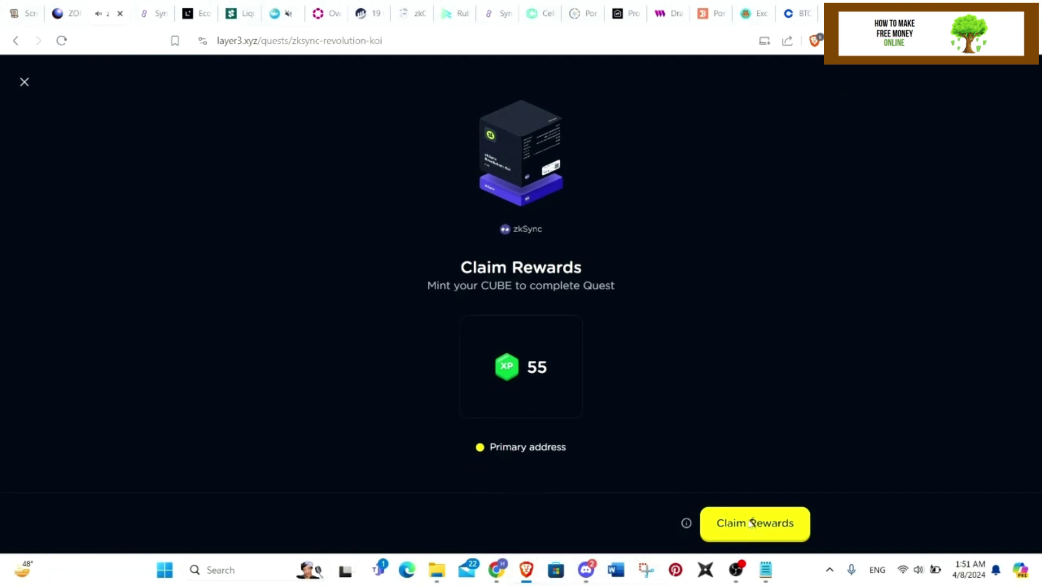
Claim the zkSync Revolution: Koi rewards and confirm the CUBE mint in MetaMask.
click(754, 522)
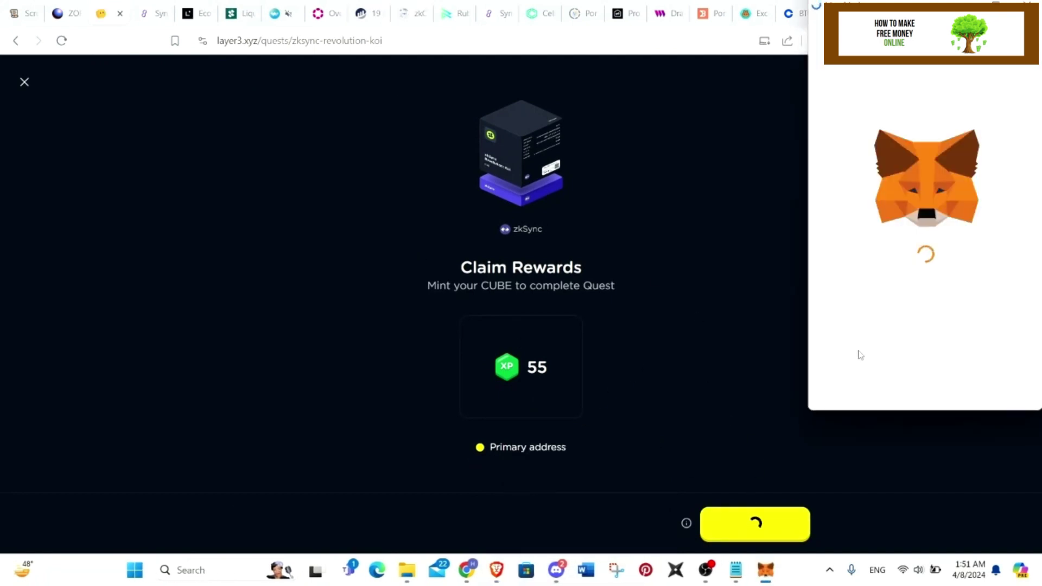
click(981, 385)
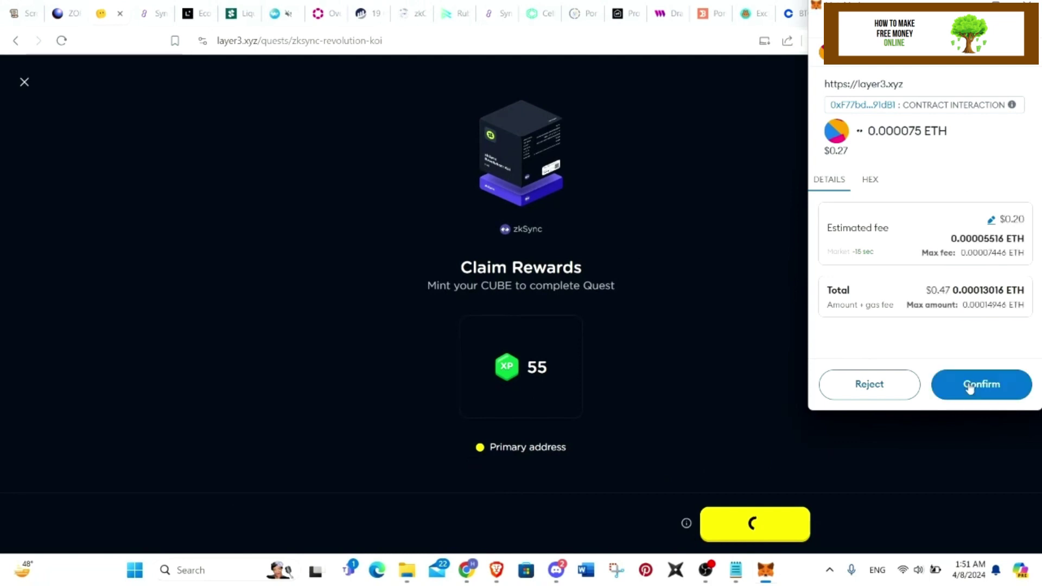
click(980, 385)
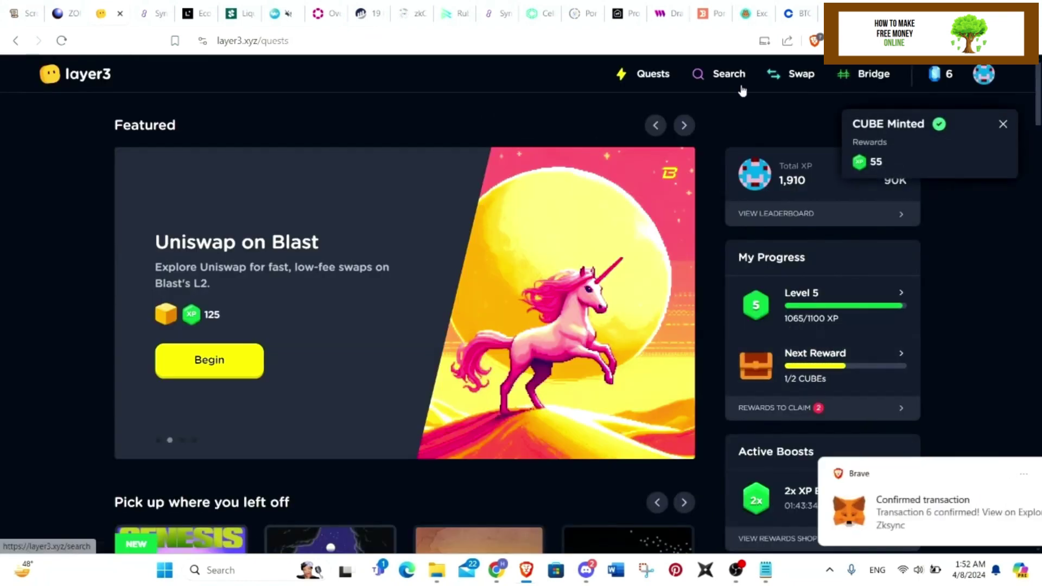
Filter quest search to uncompleted CUBE quests on the Mode chain only.
click(719, 74)
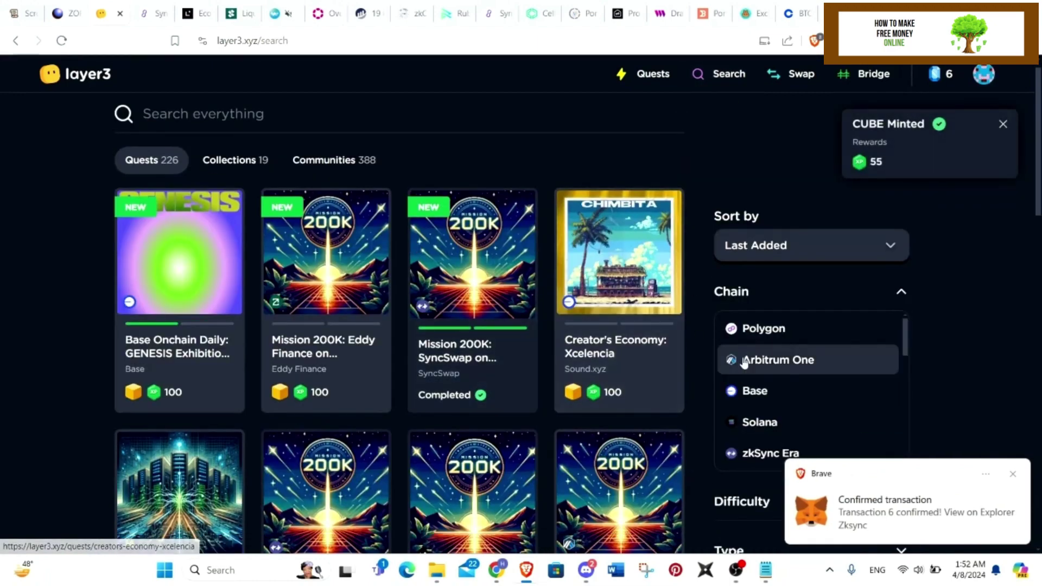
scroll(907, 308, down, 4)
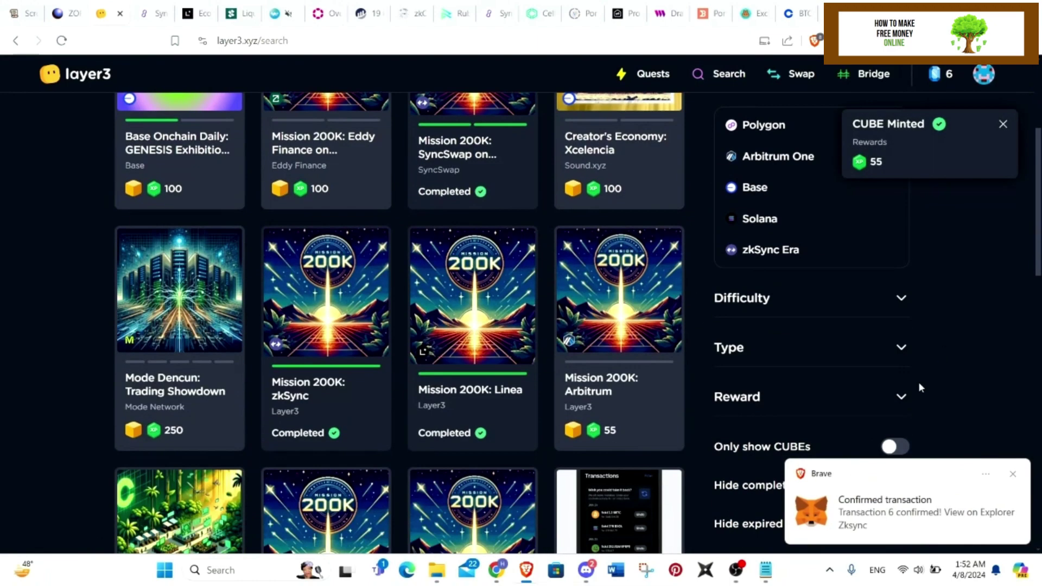
scroll(930, 401, down, 3)
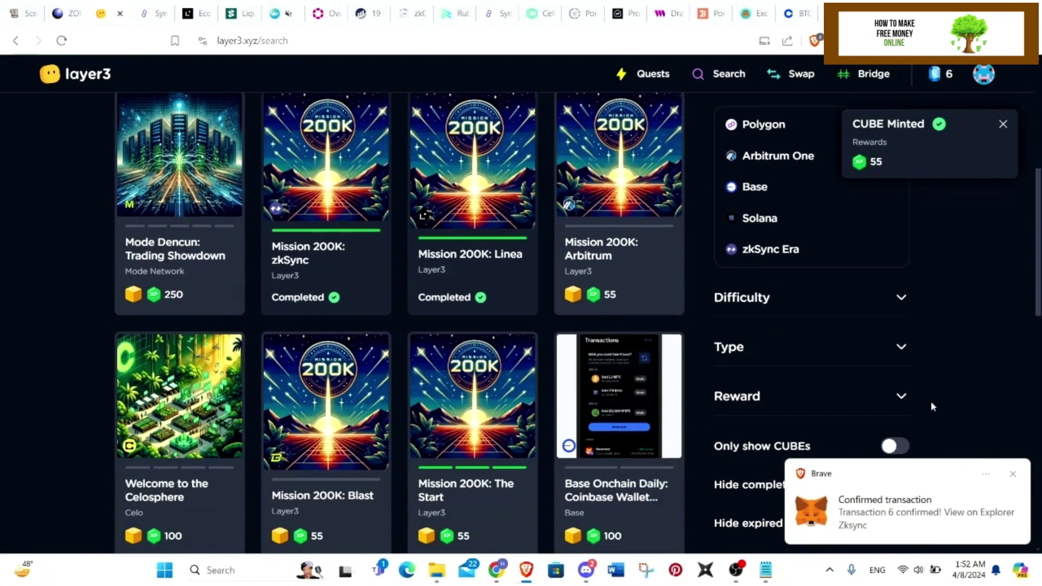
click(889, 445)
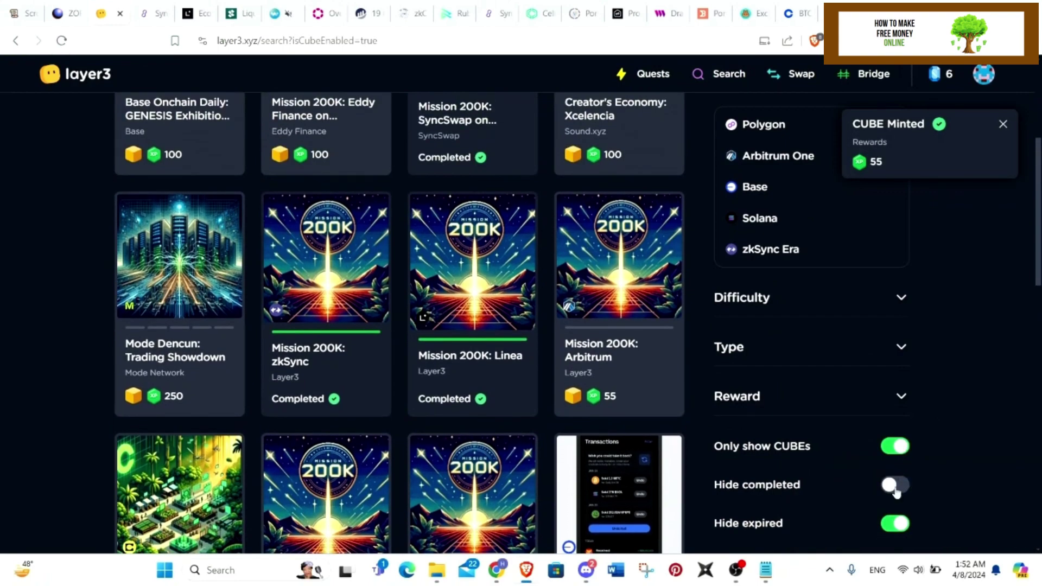
click(895, 486)
scroll(863, 407, down, 2)
scroll(836, 405, up, 2)
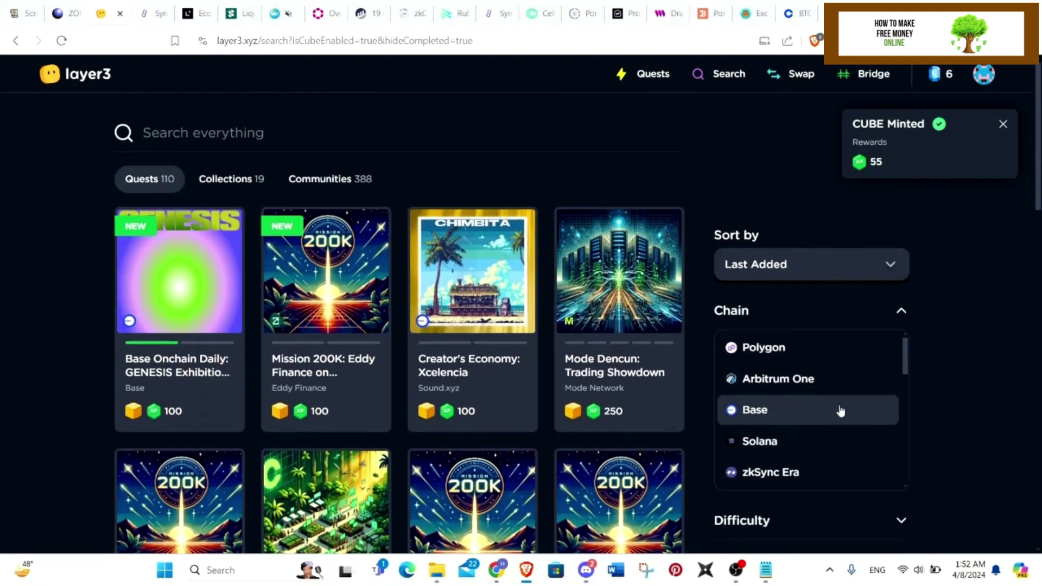
scroll(836, 404, down, 2)
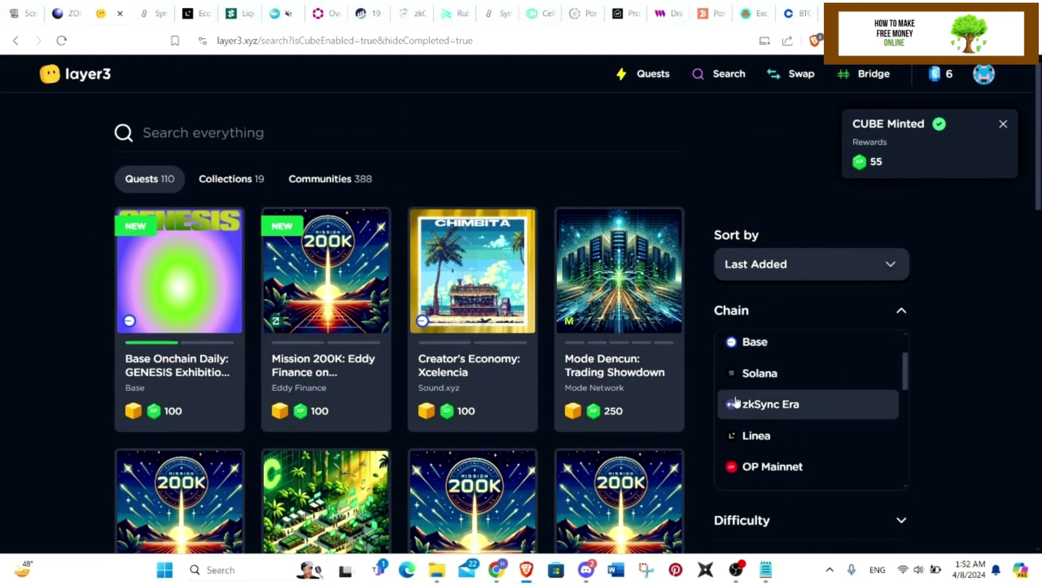
scroll(880, 405, down, 2)
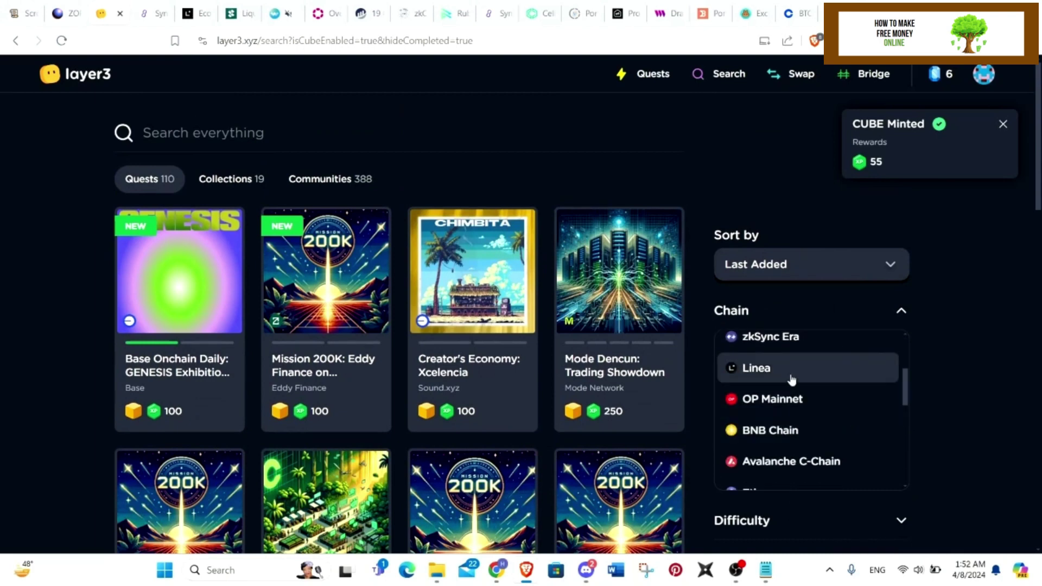
scroll(838, 388, down, 2)
scroll(814, 390, down, 1)
scroll(806, 395, up, 3)
scroll(795, 396, down, 2)
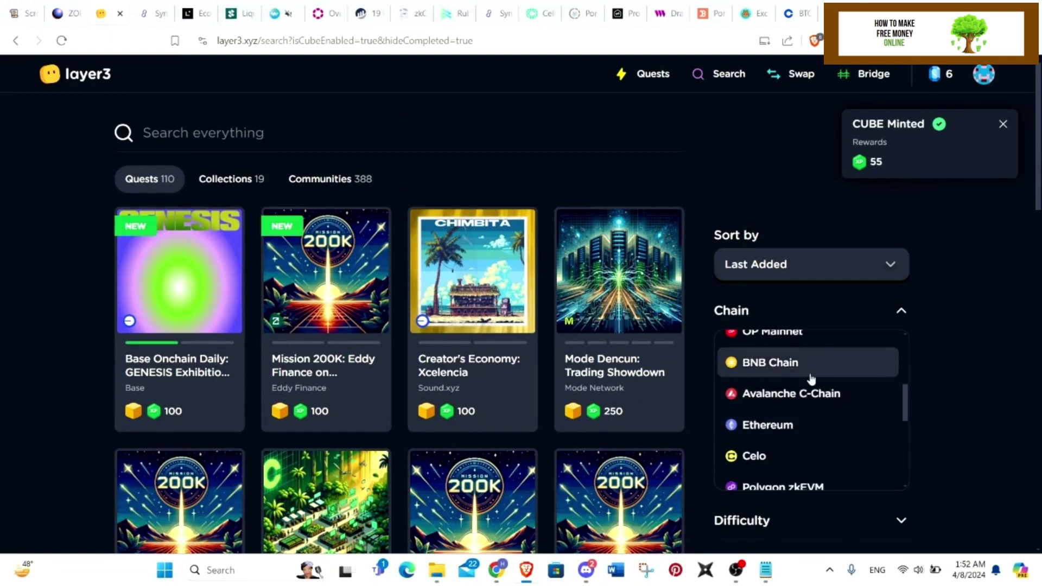
scroll(814, 374, down, 2)
scroll(815, 391, down, 2)
click(814, 445)
click(837, 476)
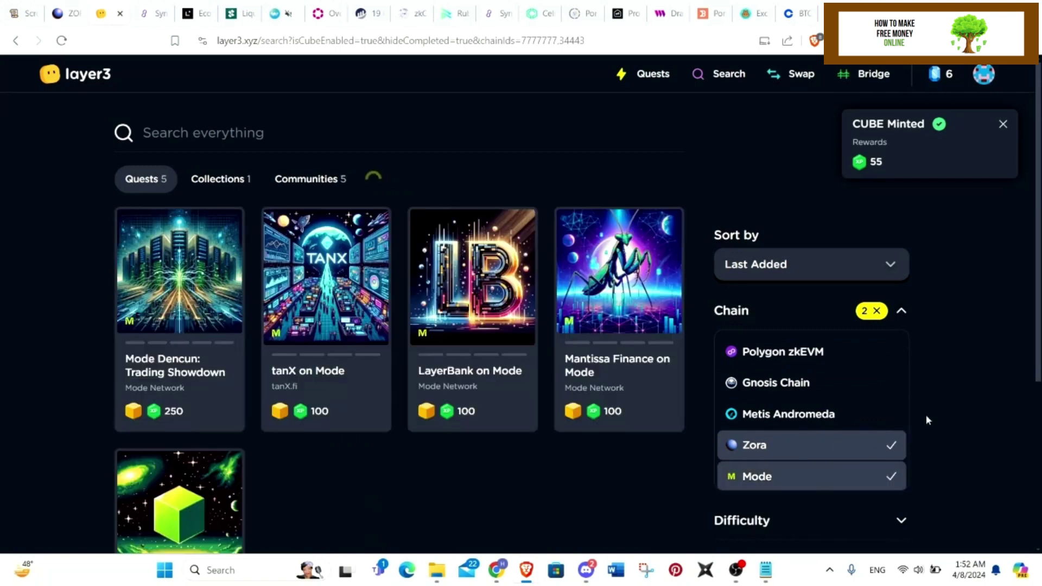
click(885, 444)
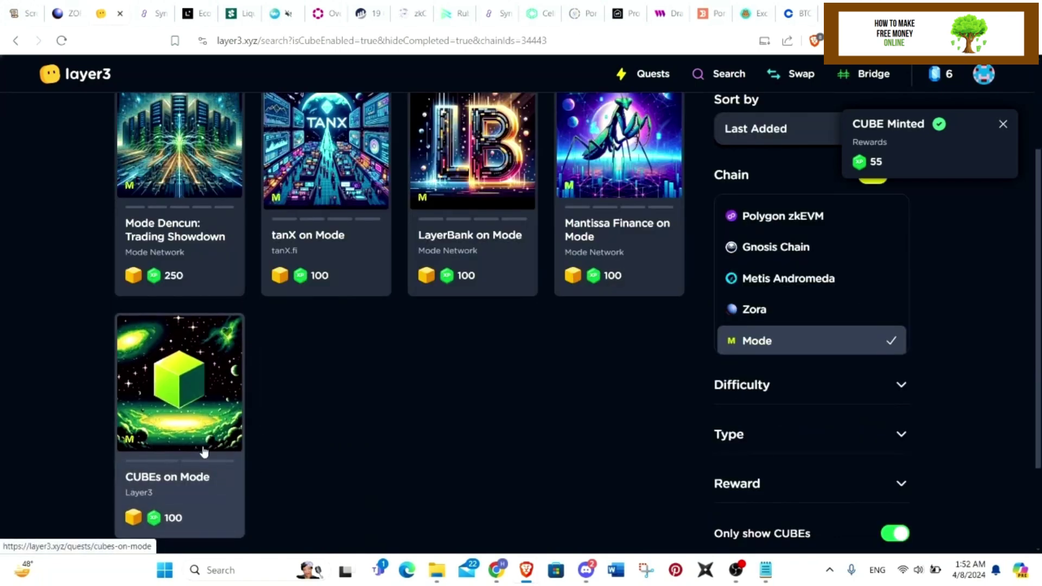
Start CUBEs on Mode and step through the Intro to CUBEs slides.
click(212, 464)
click(755, 521)
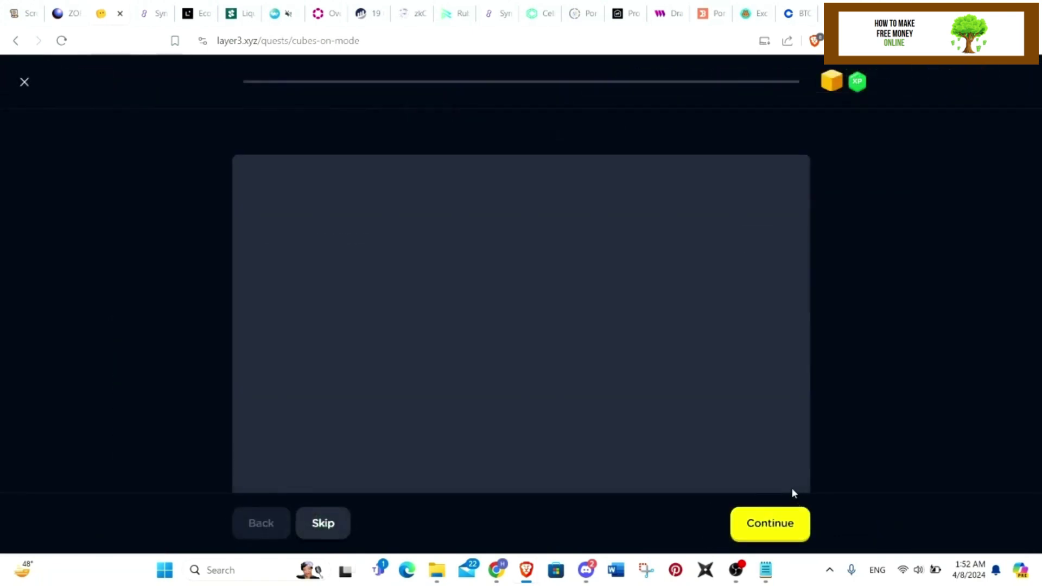
click(770, 531)
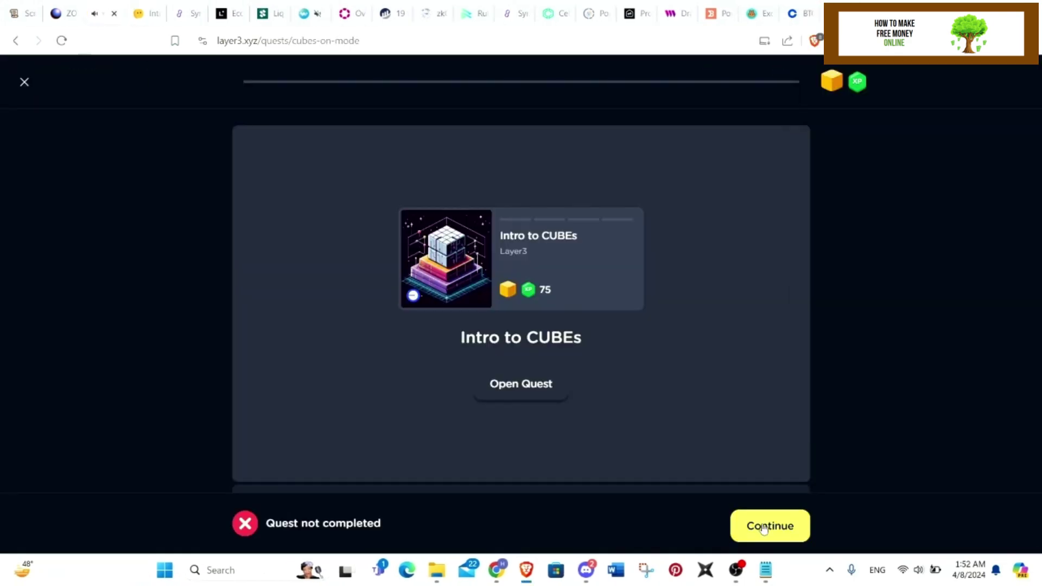
click(766, 528)
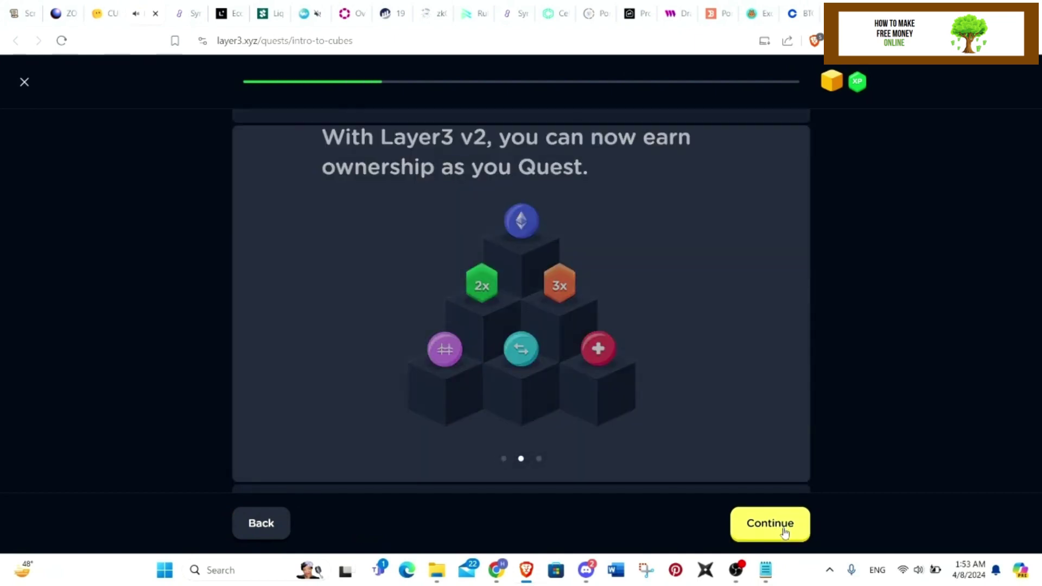
click(784, 529)
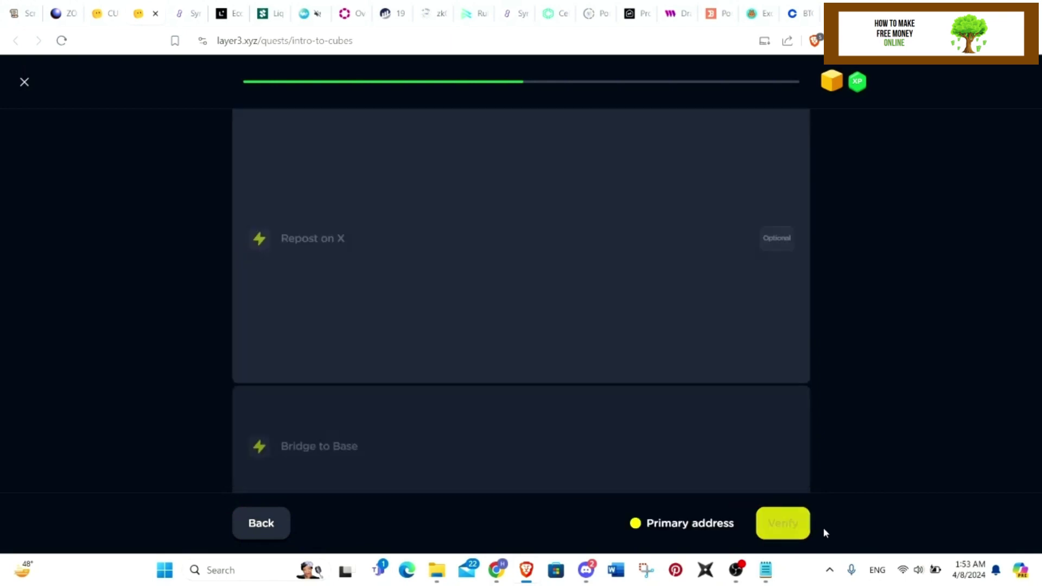
click(186, 13)
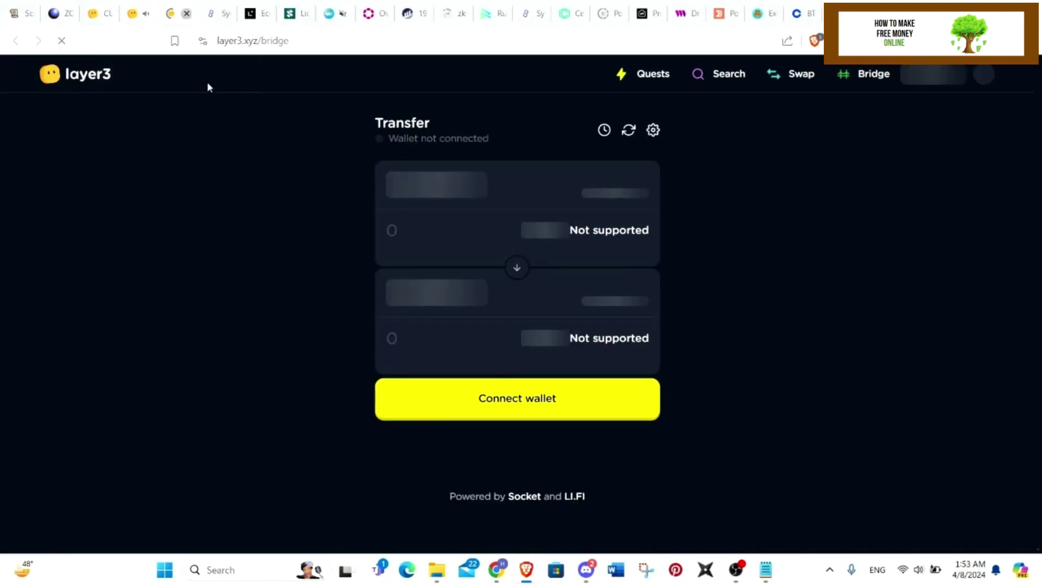
Switch the wallet to Base and mint the Intro to CUBEs CUBE for 75 XP.
click(186, 13)
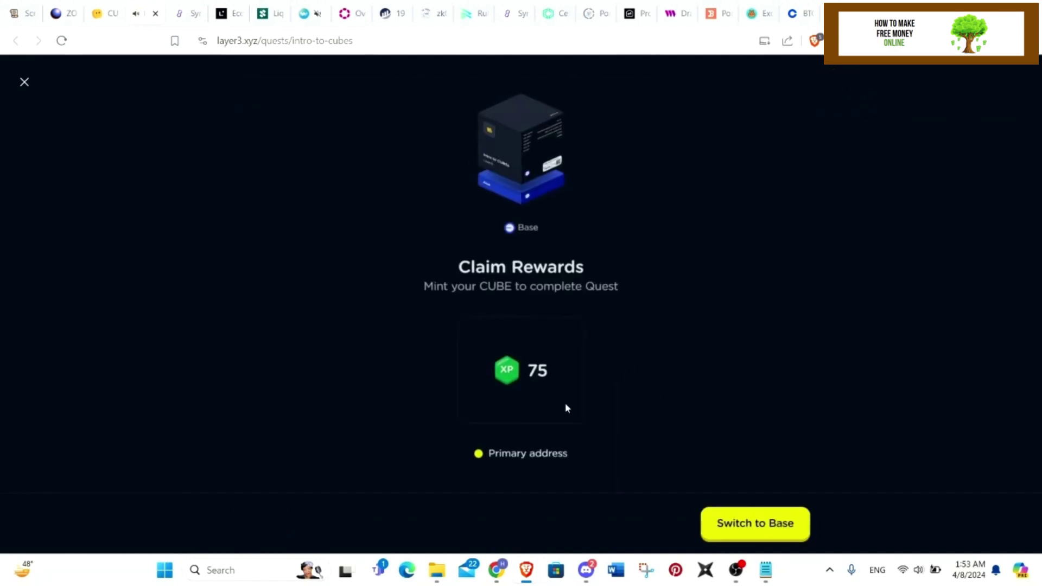
click(753, 524)
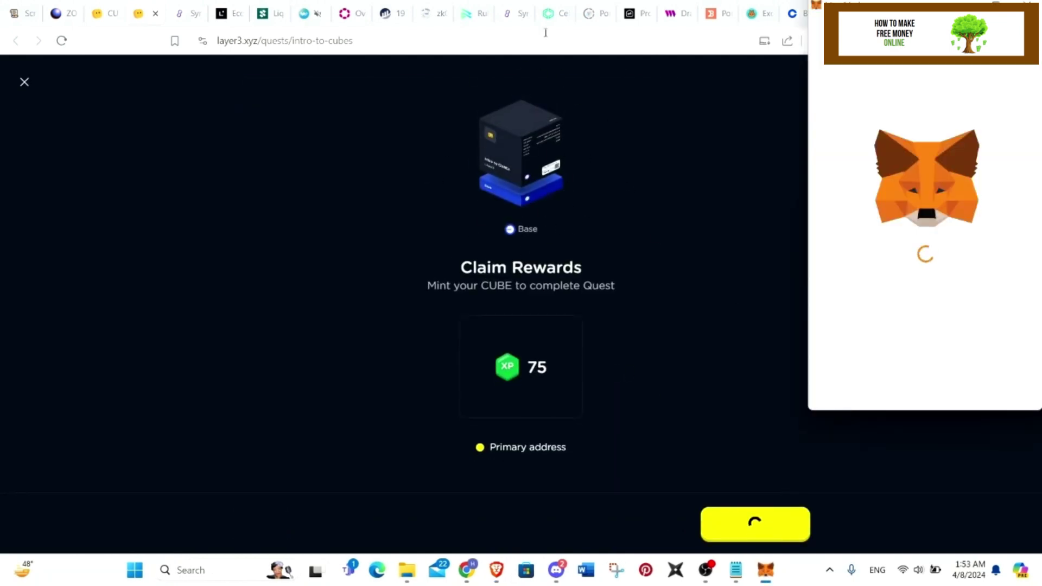
click(981, 383)
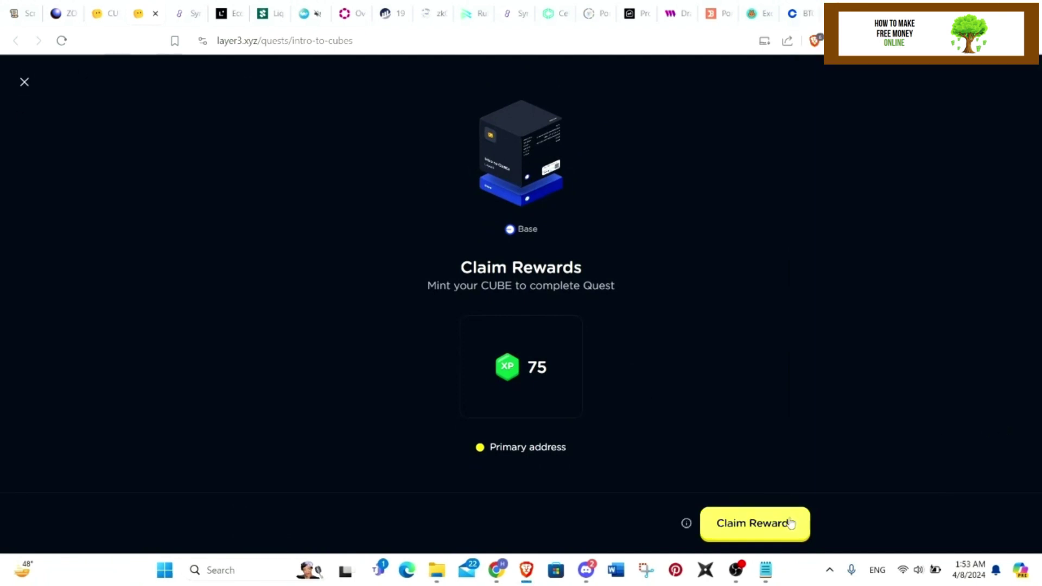
click(754, 524)
click(981, 383)
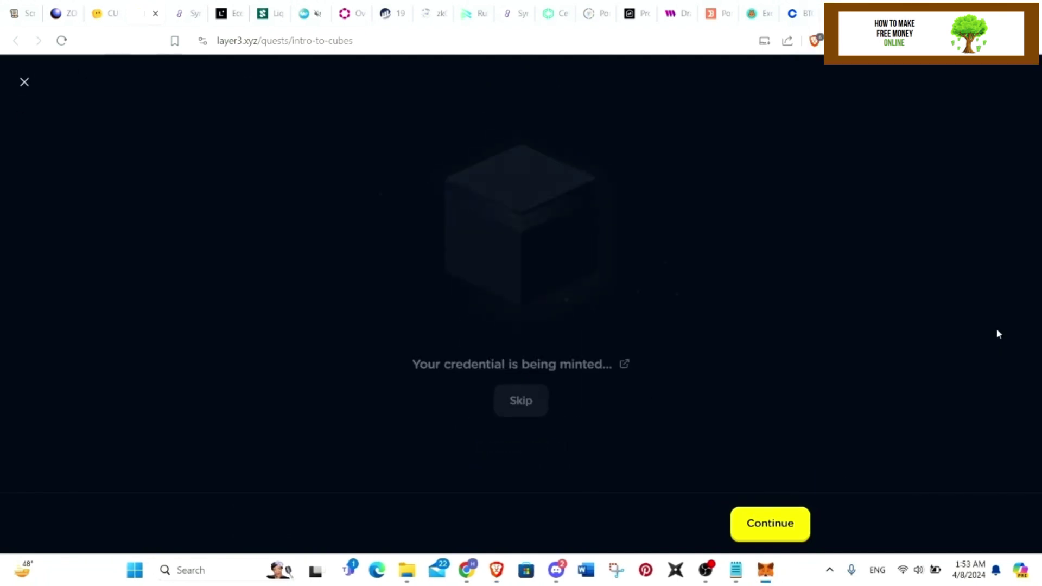
click(521, 400)
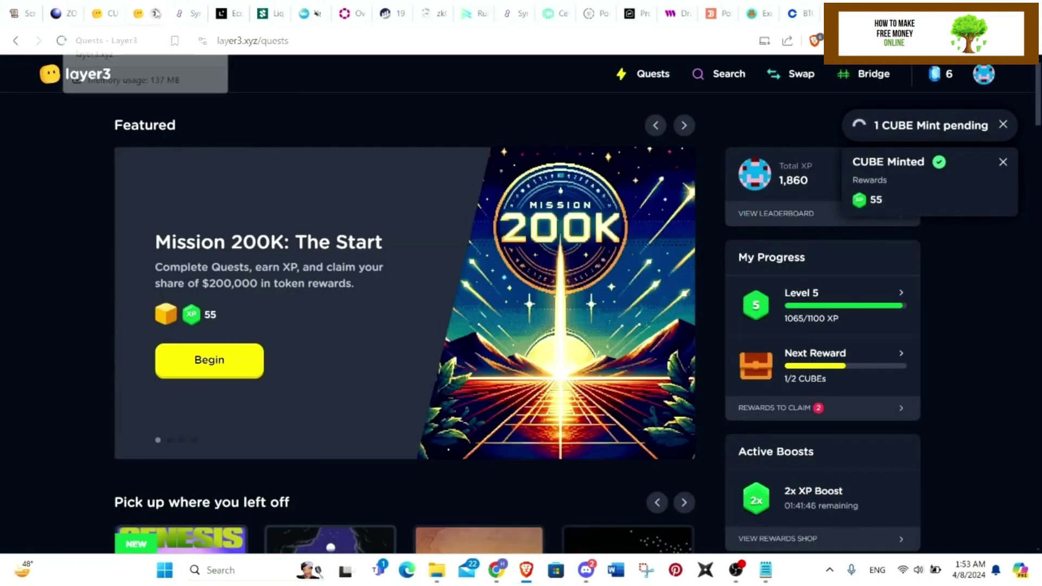
Reopen CUBEs on Mode and advance to the Swap on Mode exchange.
click(155, 13)
click(98, 13)
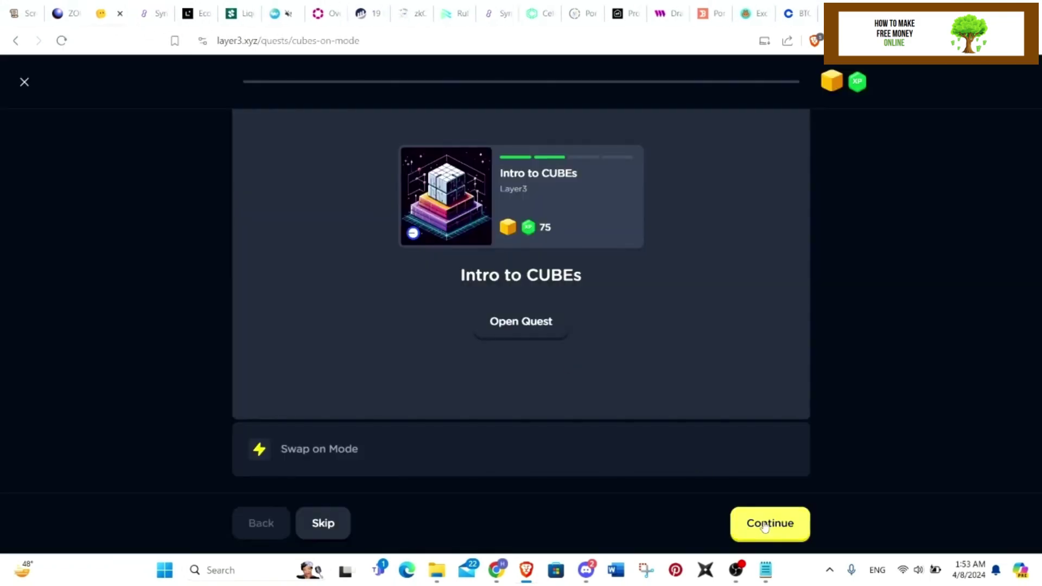
click(769, 523)
click(769, 522)
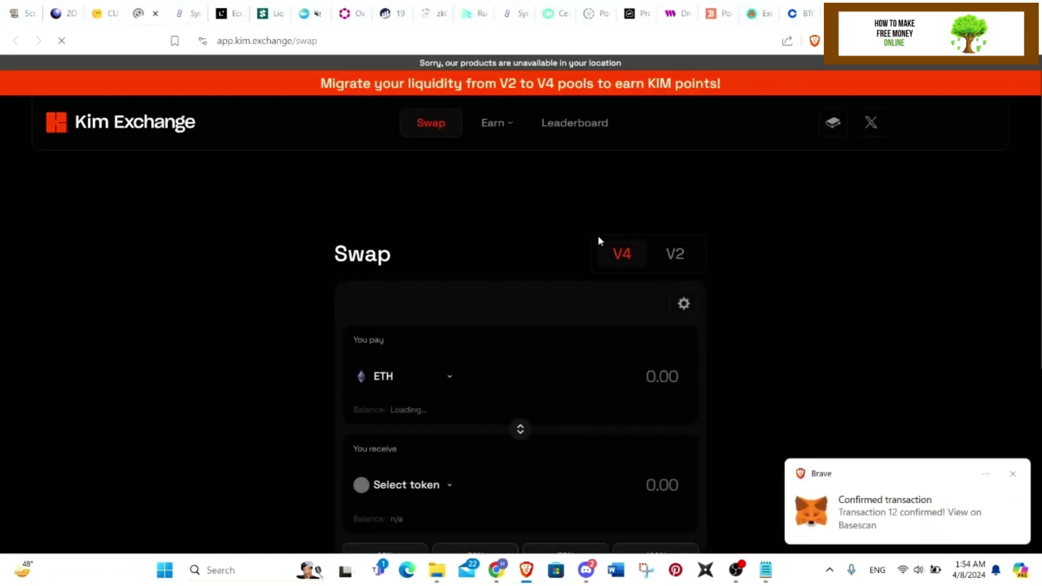
scroll(741, 286, down, 3)
Connect MetaMask to Kim Exchange on Mode and quote 25% of ETH for about 2.594 USDC.
click(944, 123)
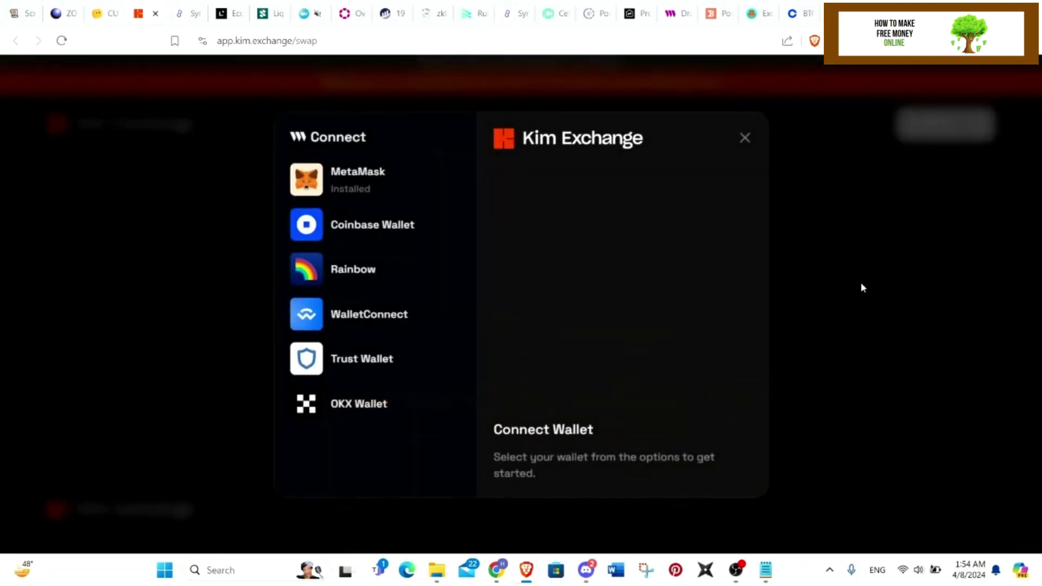
click(359, 180)
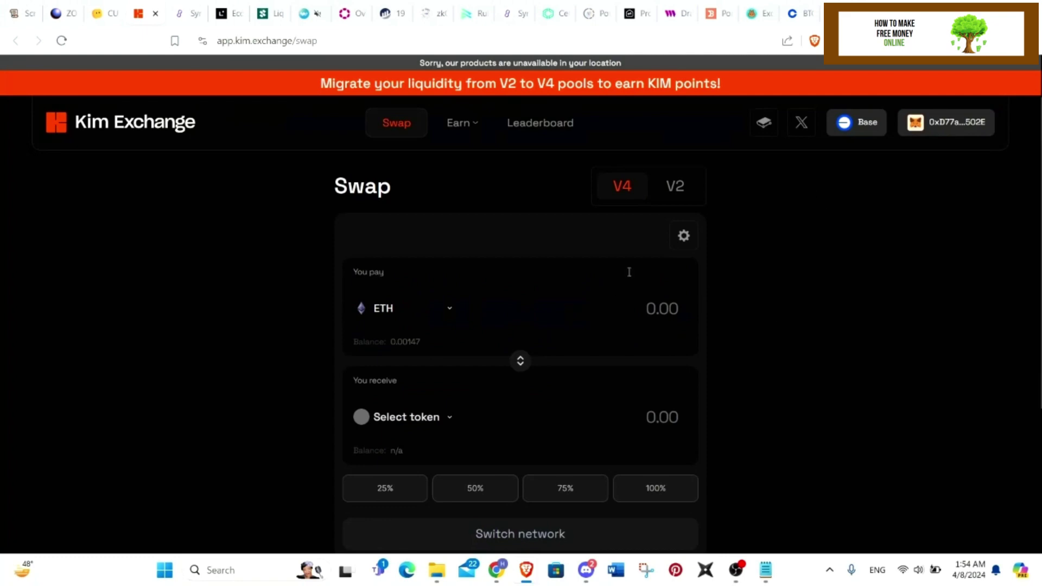
click(857, 123)
click(802, 157)
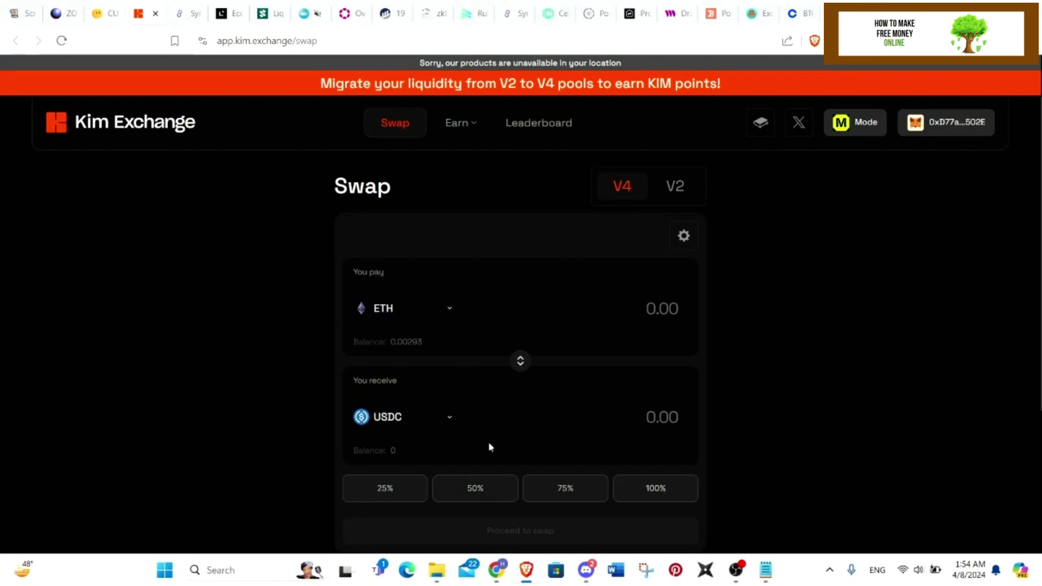
click(384, 487)
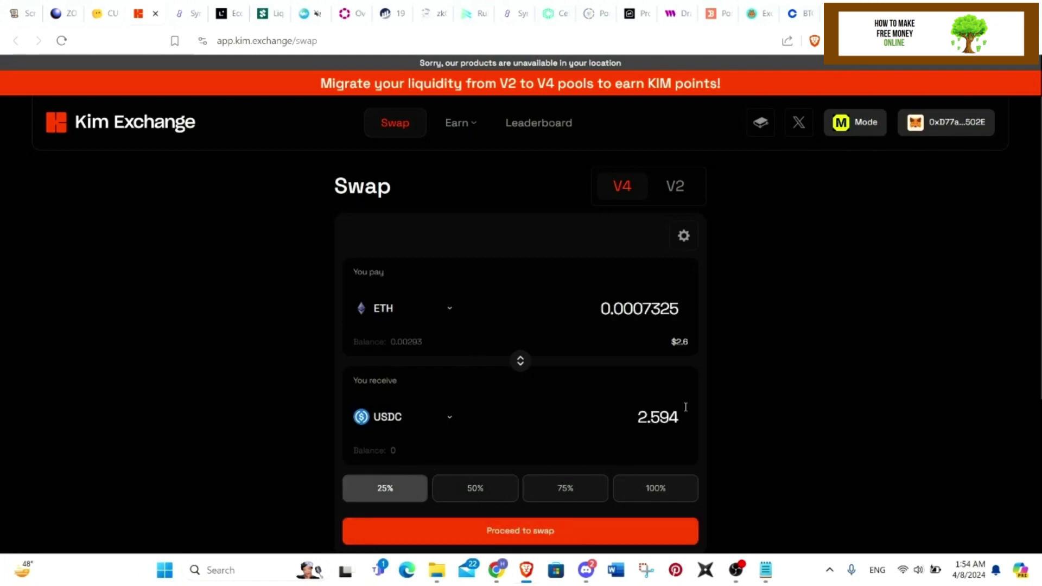
scroll(704, 431, down, 1)
Set WBTC as the receive token, enter 50% of the ETH balance, and swap.
click(449, 349)
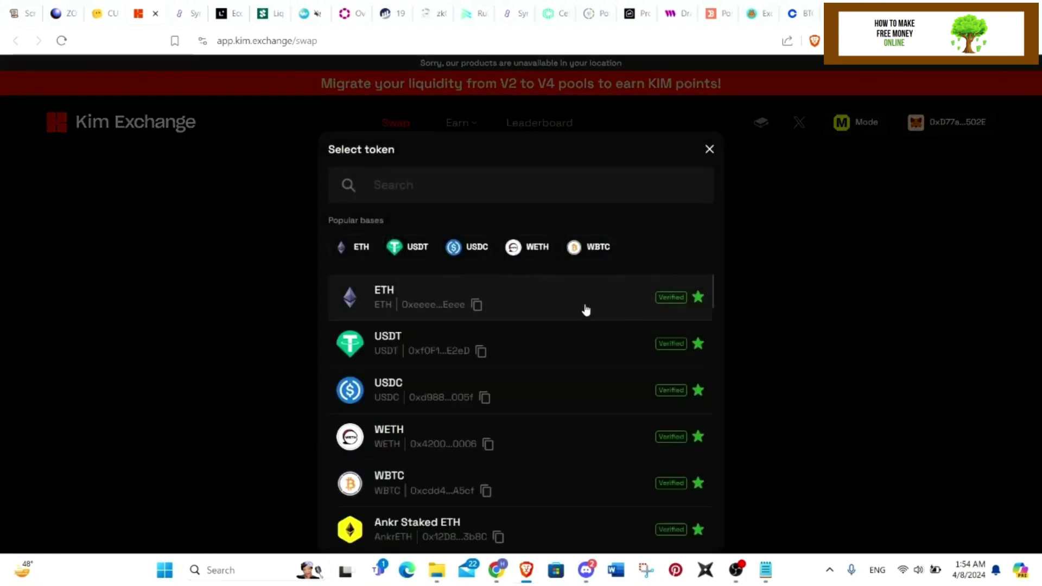
scroll(529, 358, down, 3)
scroll(535, 371, down, 2)
scroll(535, 370, down, 2)
scroll(452, 415, up, 3)
click(451, 416)
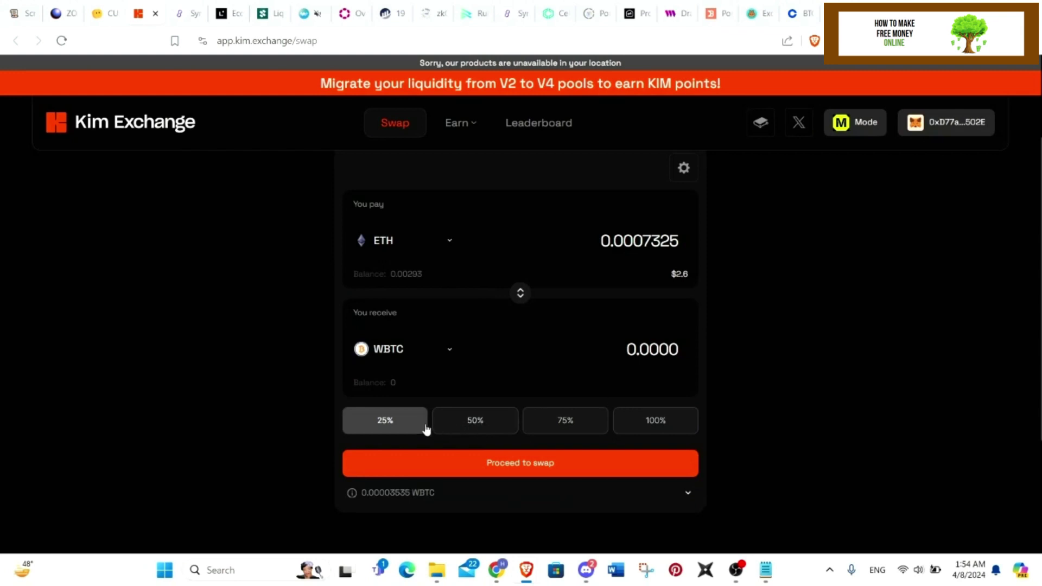
click(474, 420)
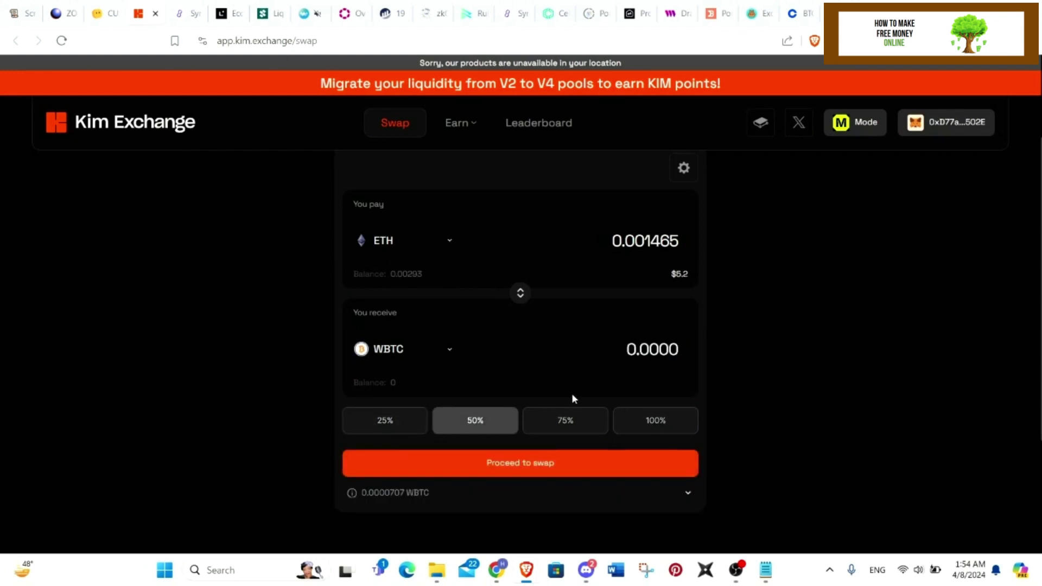
click(574, 467)
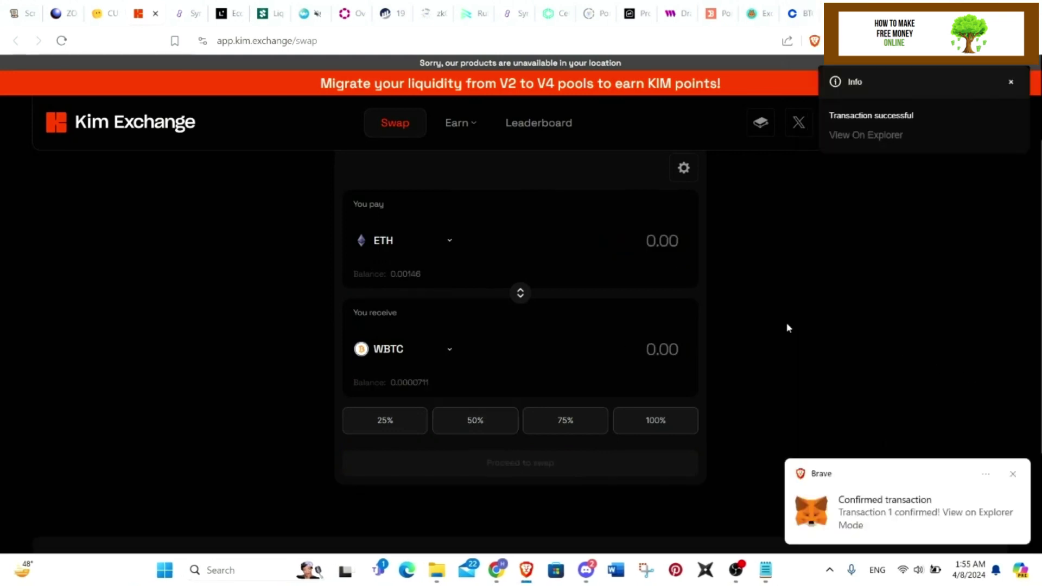
Back in Layer3, clear the error and close a spare tab, then verify the swap and claim the CUBE.
click(114, 14)
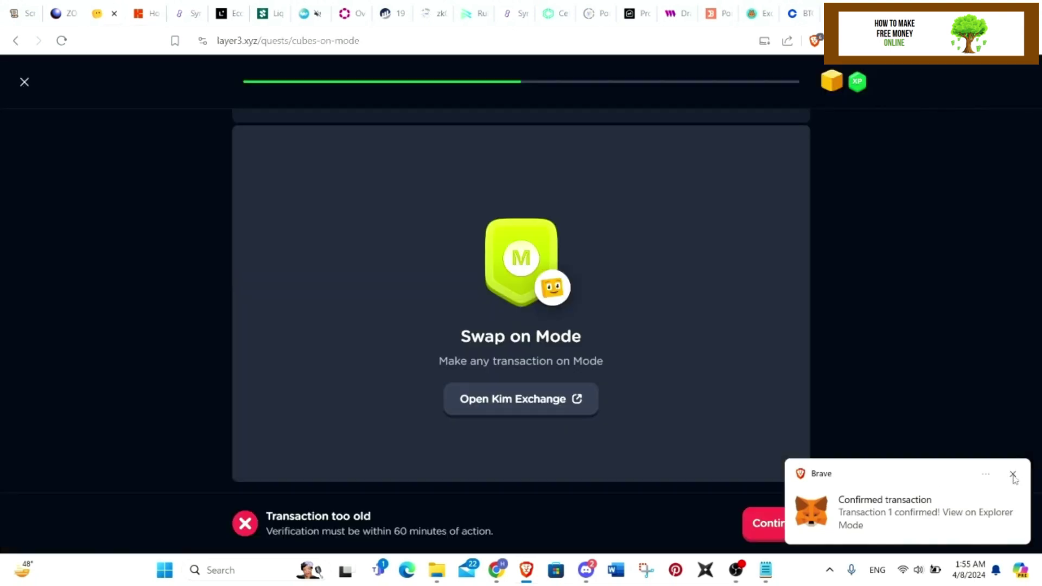
click(776, 523)
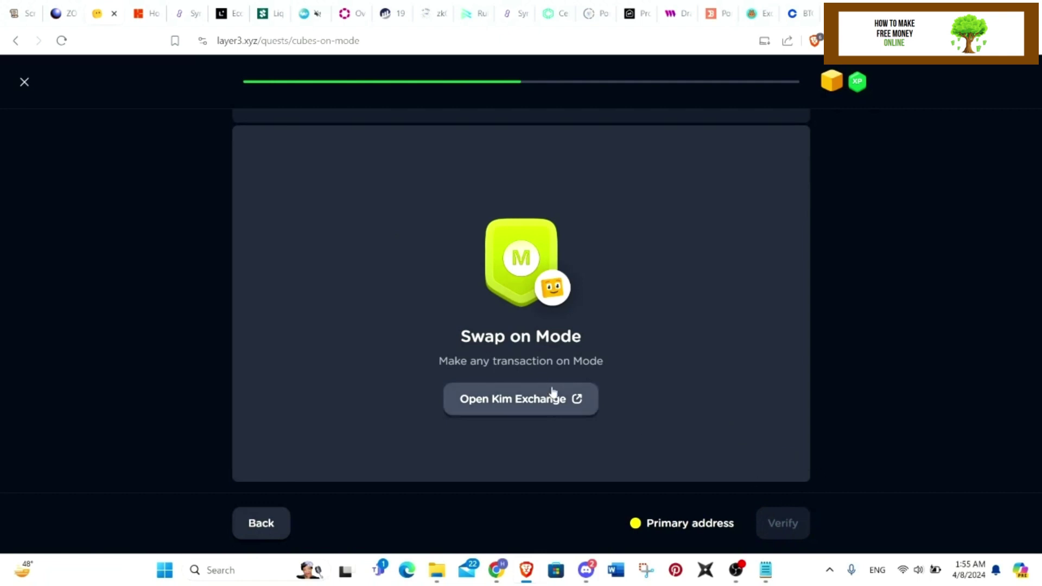
middle_click(153, 14)
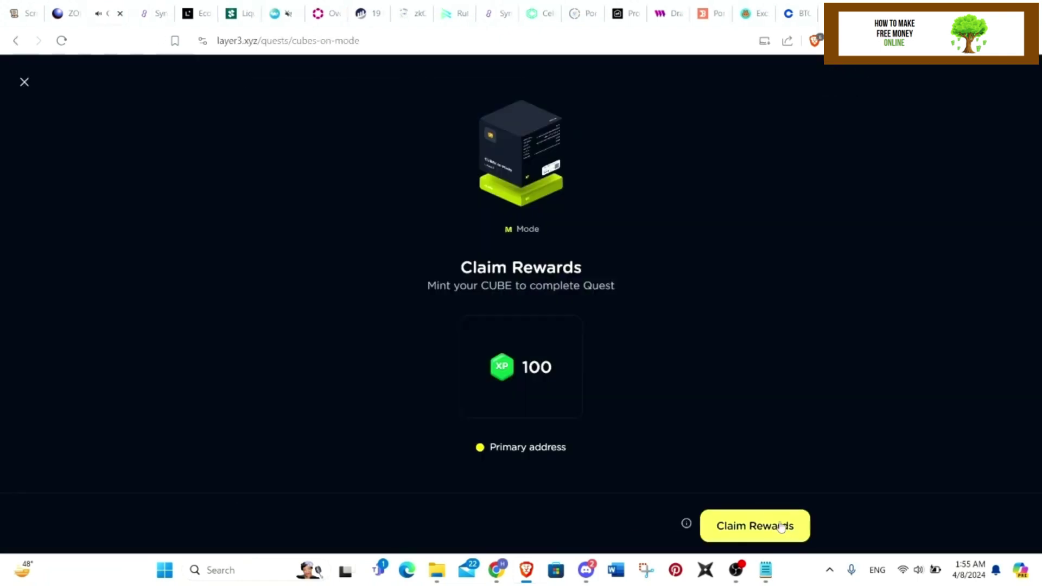
click(782, 523)
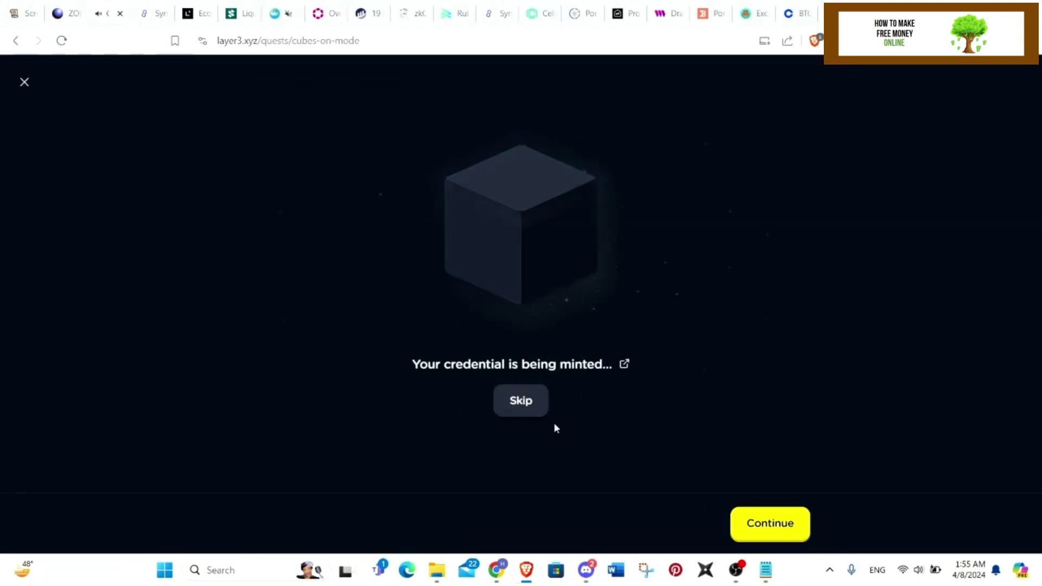
click(769, 523)
scroll(939, 404, down, 5)
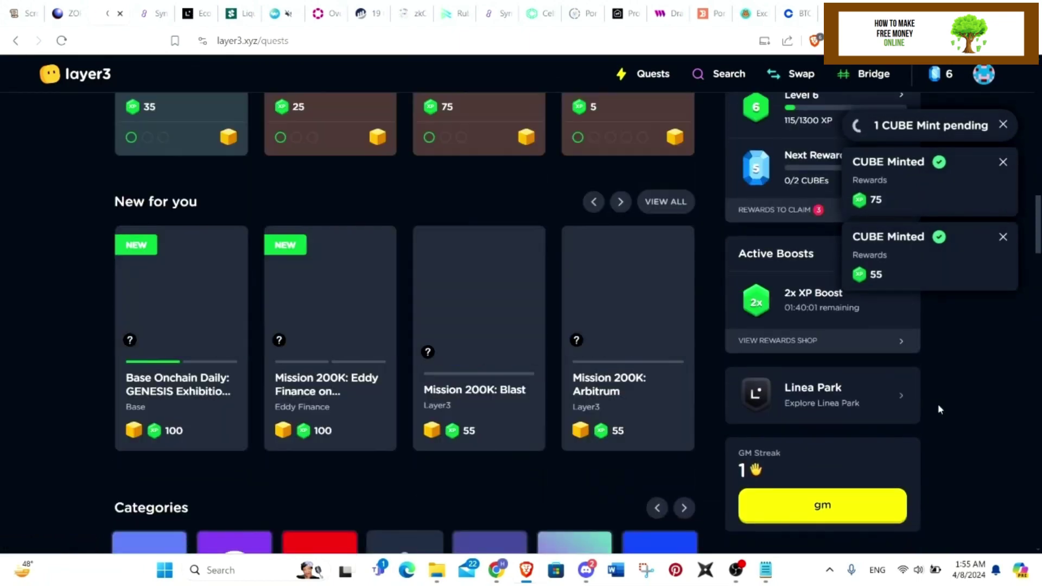
scroll(935, 405, up, 2)
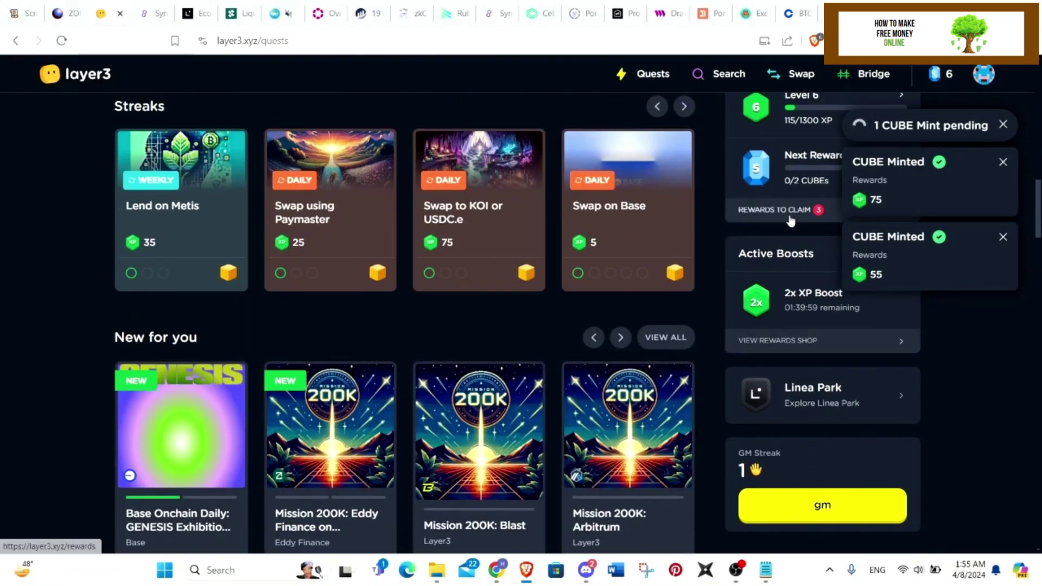
Open the Rewards page and dismiss the four CUBE Minted notifications.
click(790, 216)
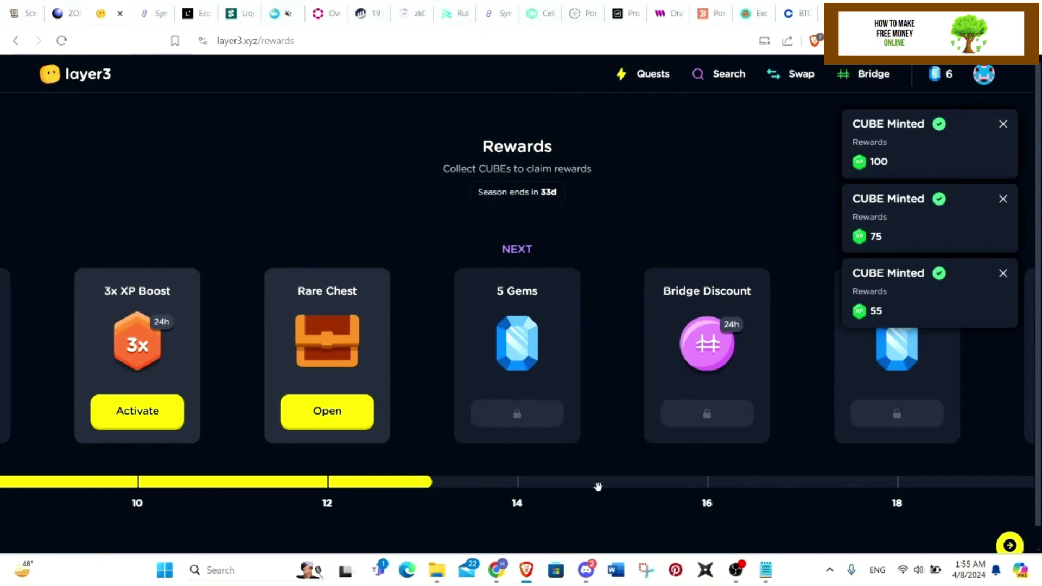
click(1013, 474)
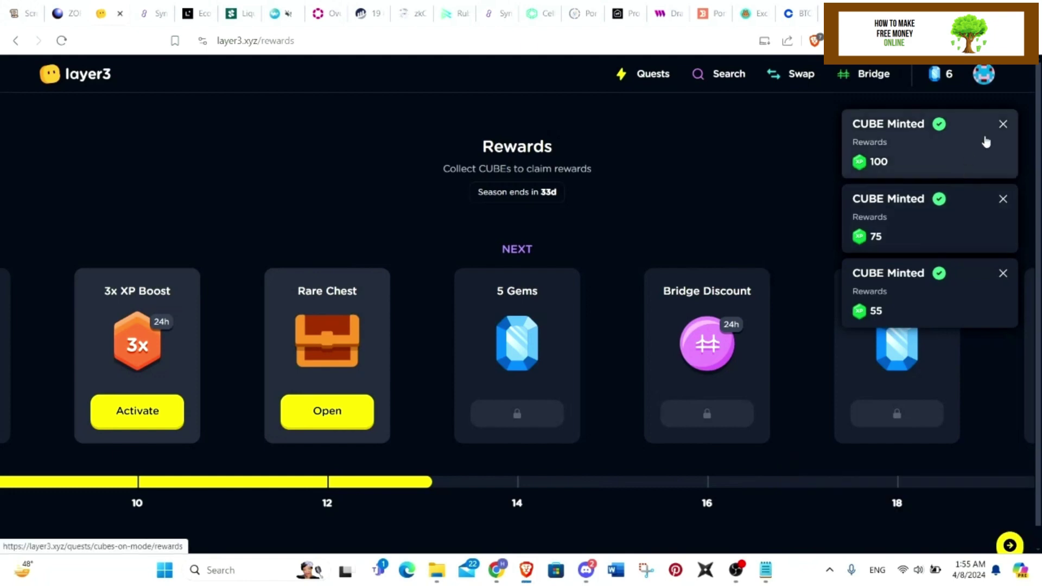
click(1003, 124)
click(1004, 126)
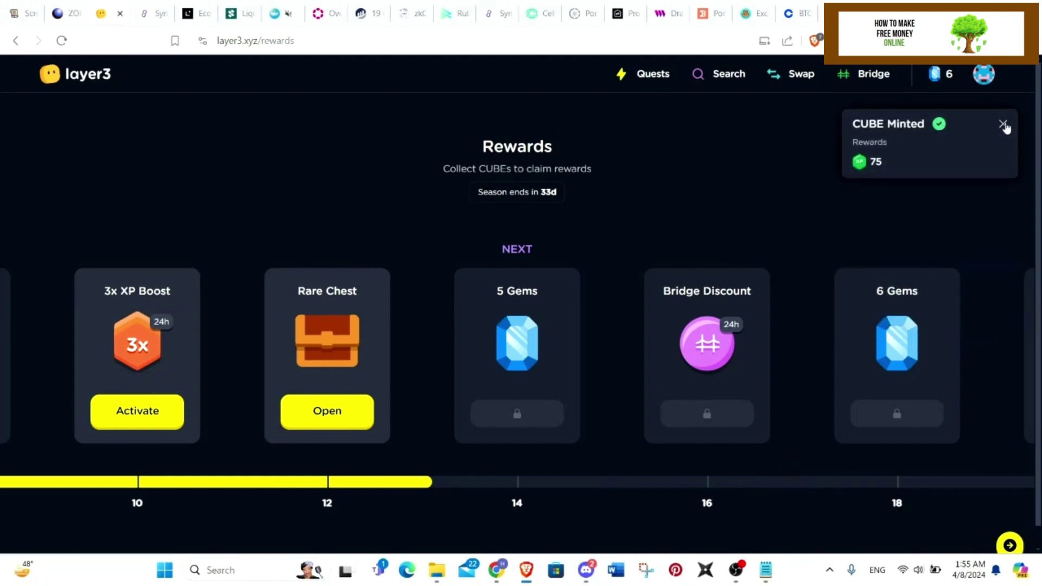
click(1003, 125)
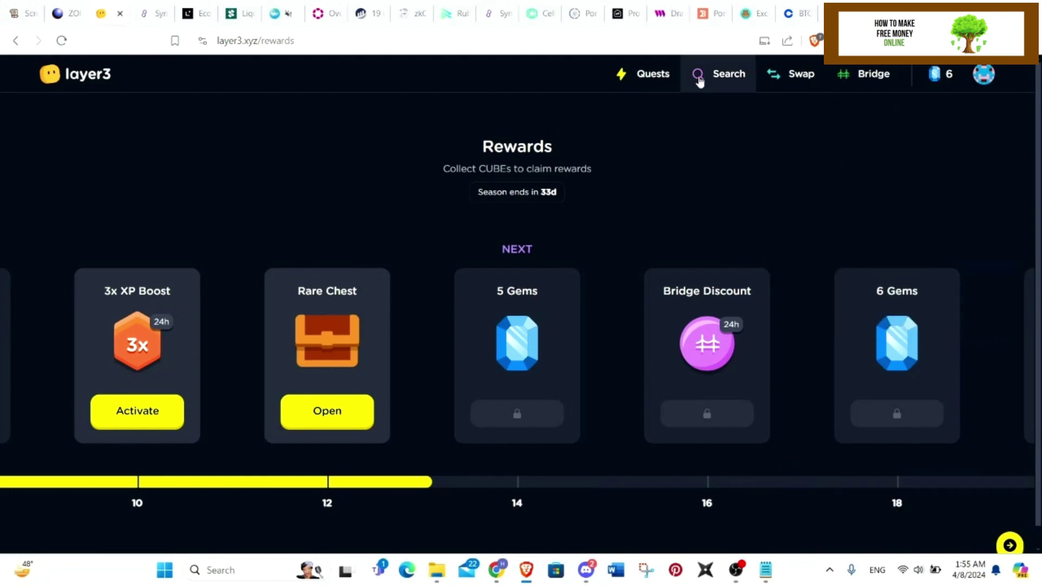
Filter quest search to the Mode chain, showing only CUBE quests and hiding completed ones.
click(718, 74)
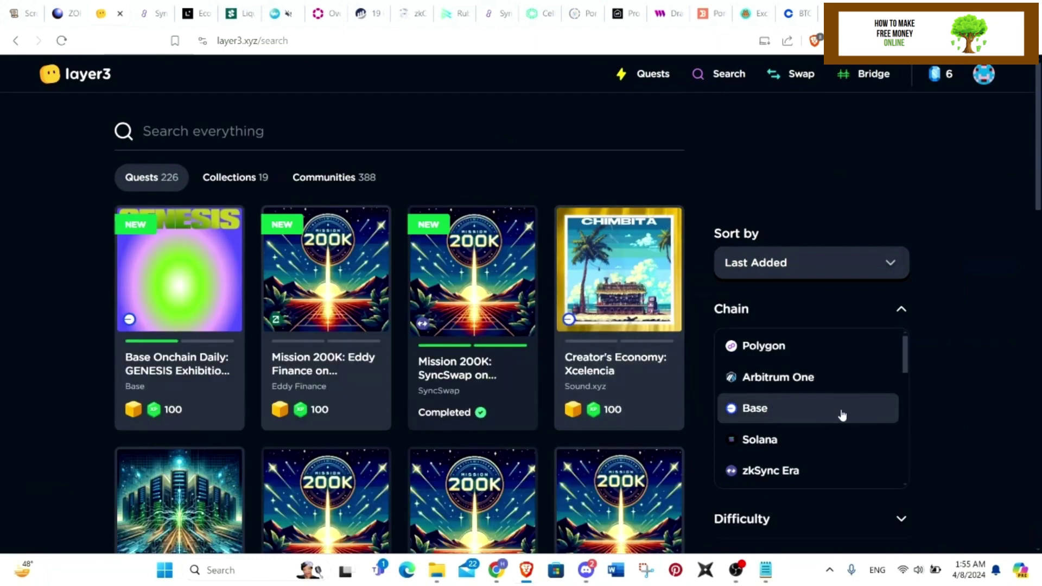
scroll(822, 407, down, 3)
scroll(822, 407, down, 2)
scroll(798, 423, down, 1)
scroll(791, 449, down, 3)
scroll(790, 423, down, 2)
click(781, 346)
scroll(831, 420, down, 3)
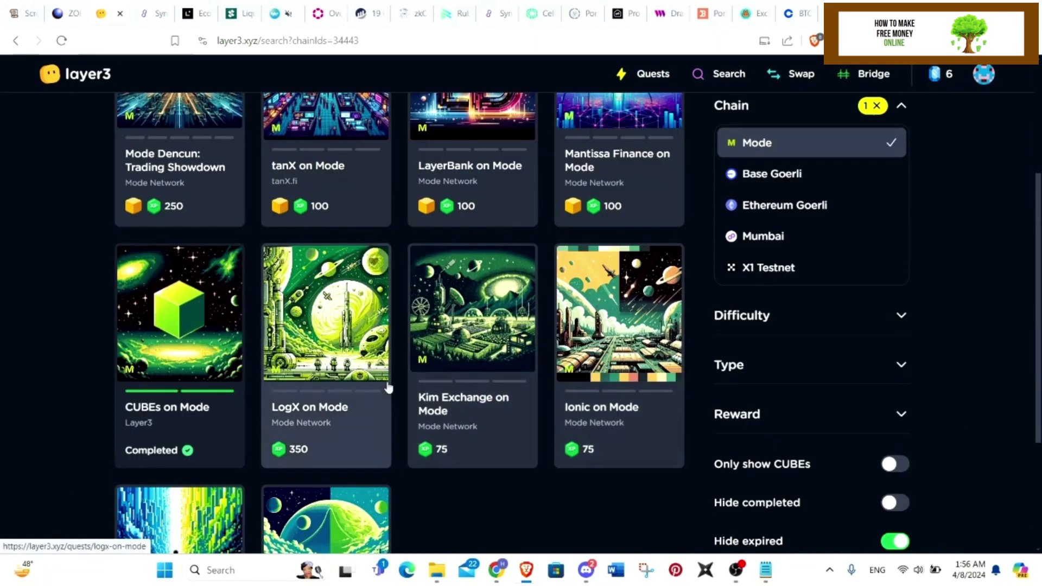
scroll(830, 419, up, 2)
scroll(854, 440, down, 3)
click(889, 447)
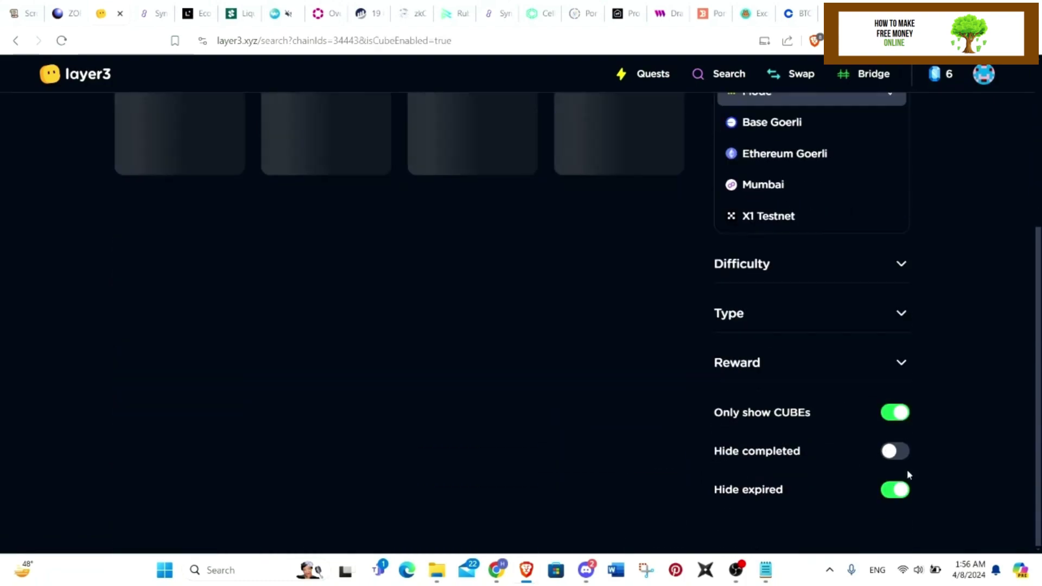
click(894, 485)
scroll(479, 431, up, 4)
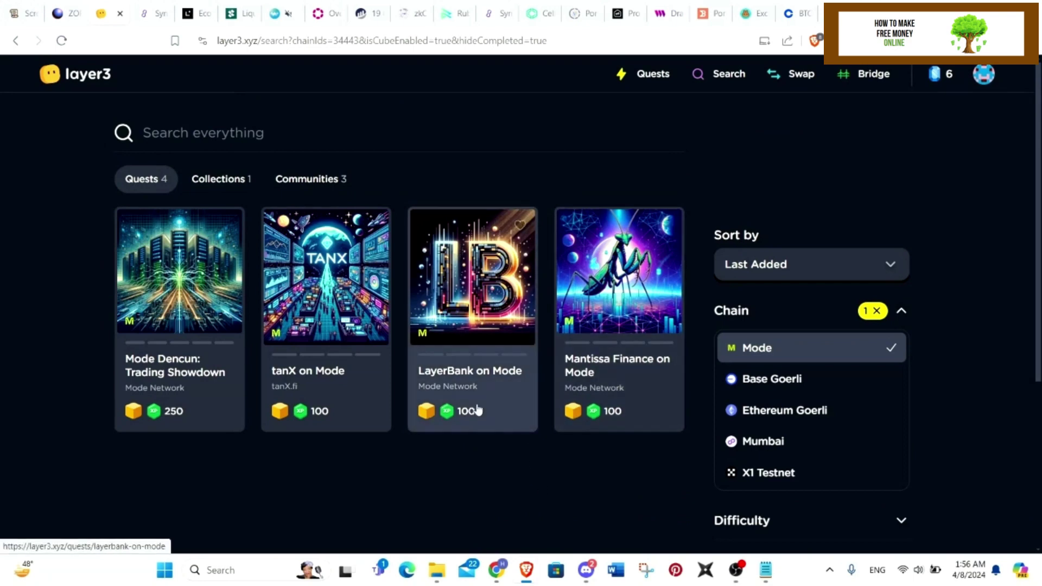
Browse the tanX, Mantissa Finance and LayerBank quests, then open Mode Dencun: Trading Showdown.
click(332, 341)
scroll(379, 205, down, 3)
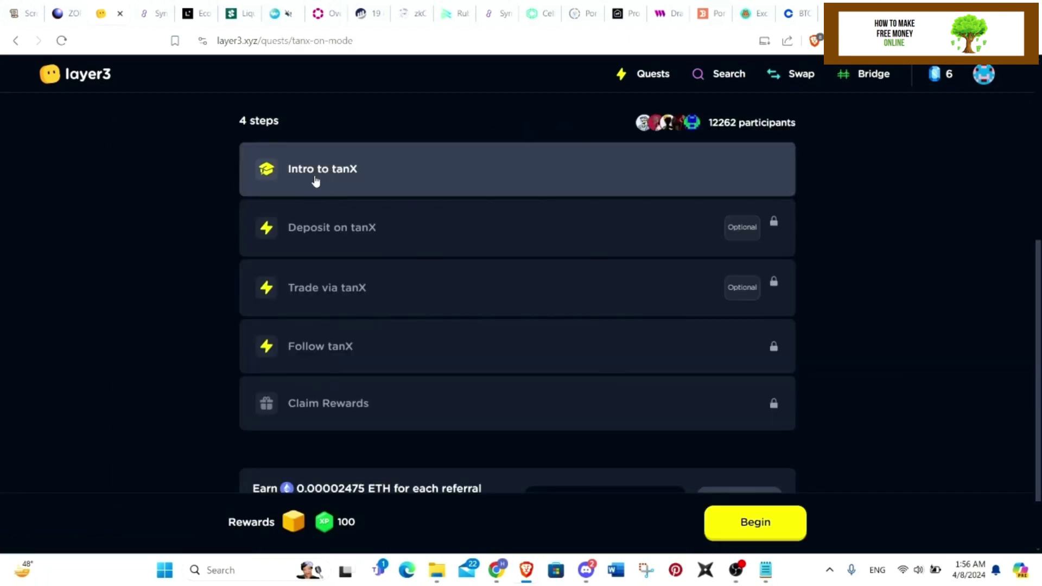
scroll(394, 223, up, 3)
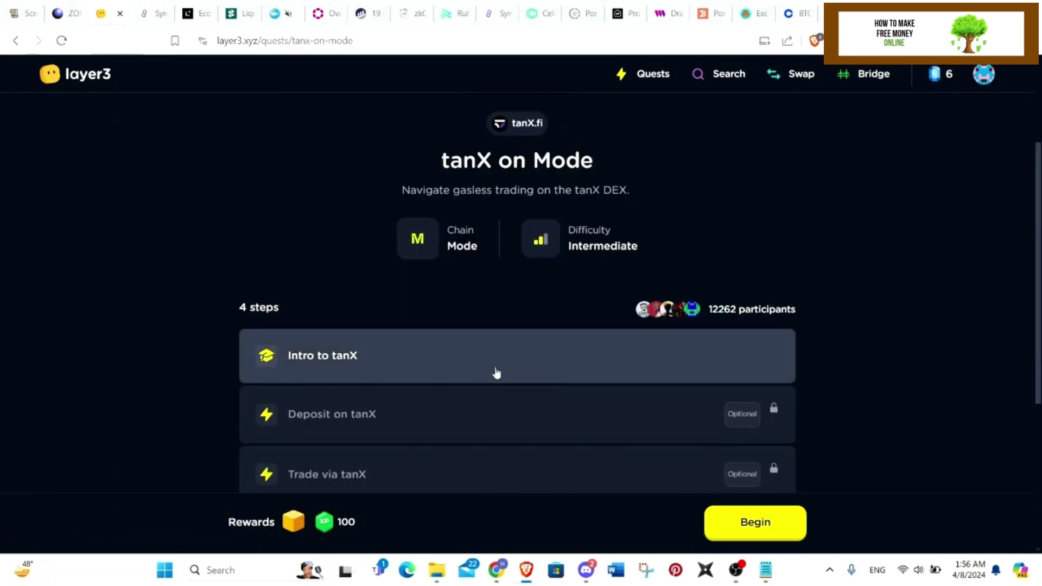
scroll(489, 367, down, 3)
scroll(350, 308, up, 5)
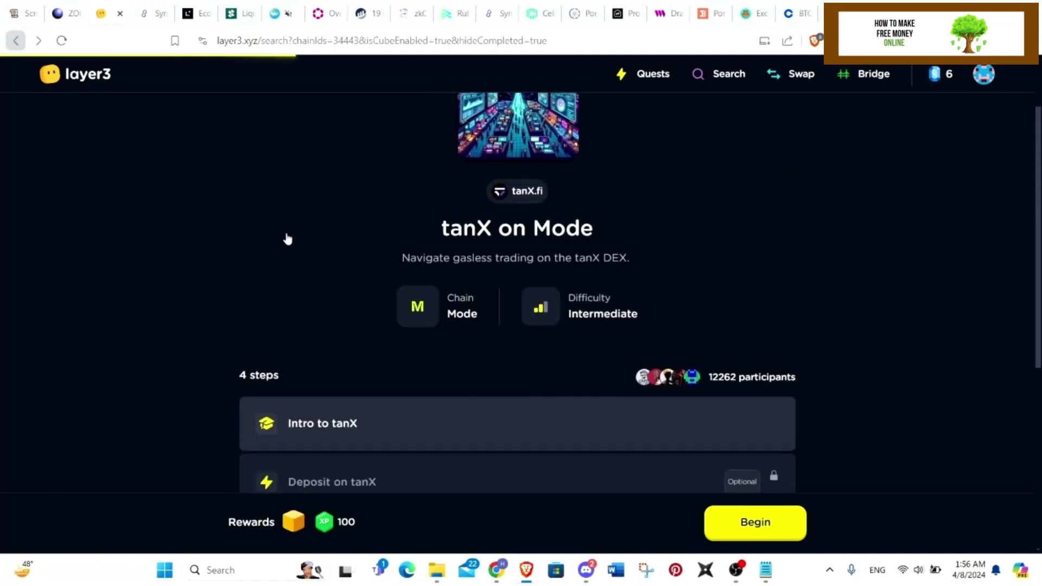
click(16, 42)
click(636, 266)
scroll(682, 365, down, 3)
scroll(682, 366, down, 2)
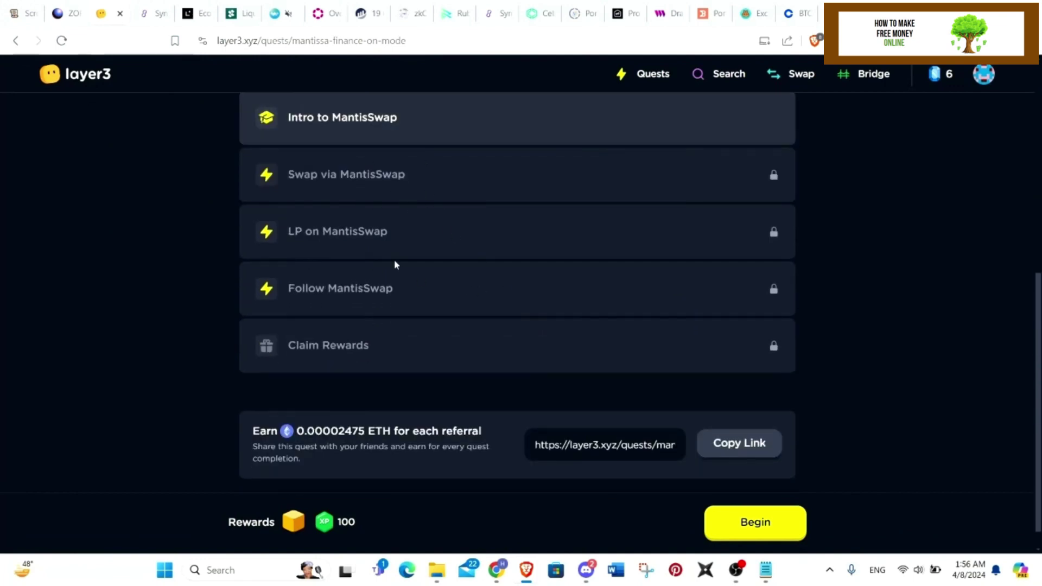
scroll(367, 295, up, 5)
scroll(367, 295, up, 5)
click(15, 40)
click(473, 342)
scroll(557, 327, down, 1)
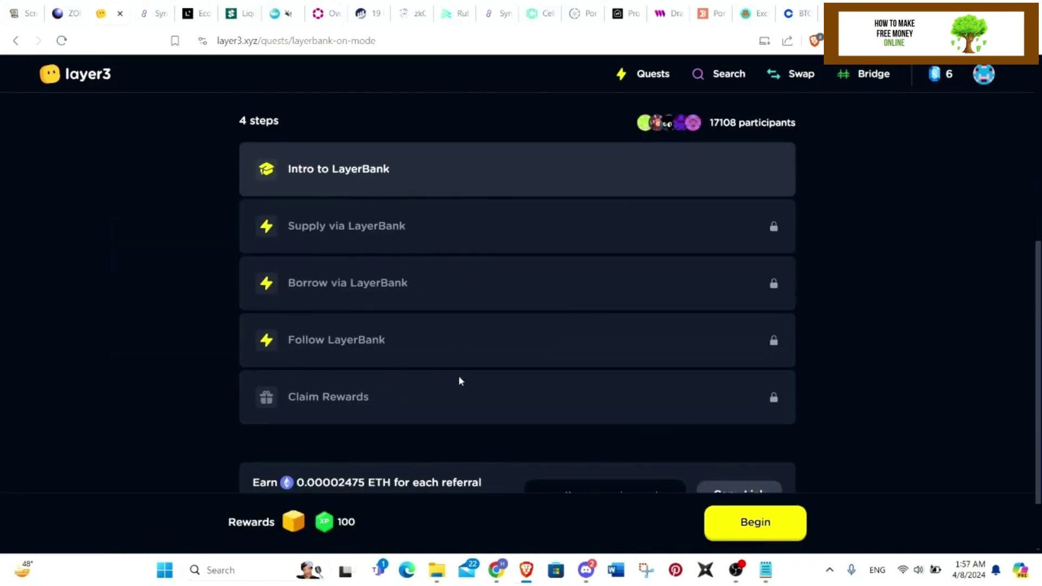
key(alt+Left)
click(173, 246)
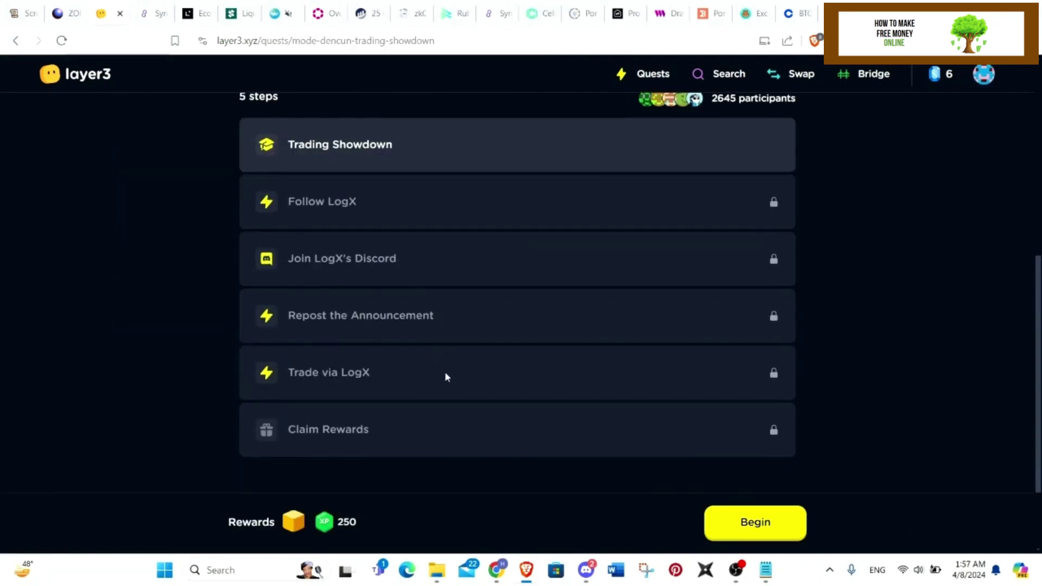
Begin Trading Showdown, verify following LogX on X, and open LogX's Discord invite.
click(755, 522)
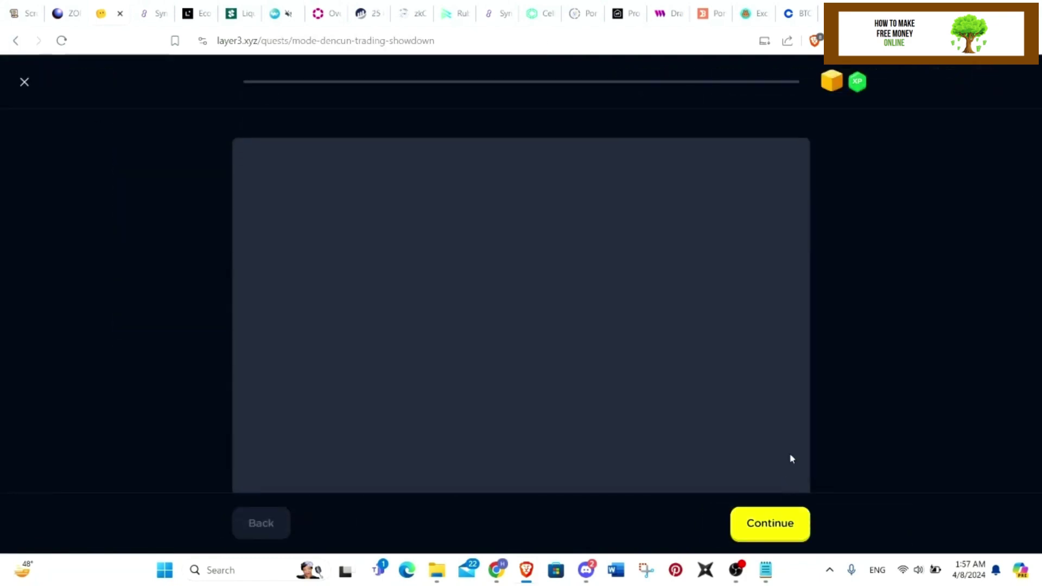
click(777, 529)
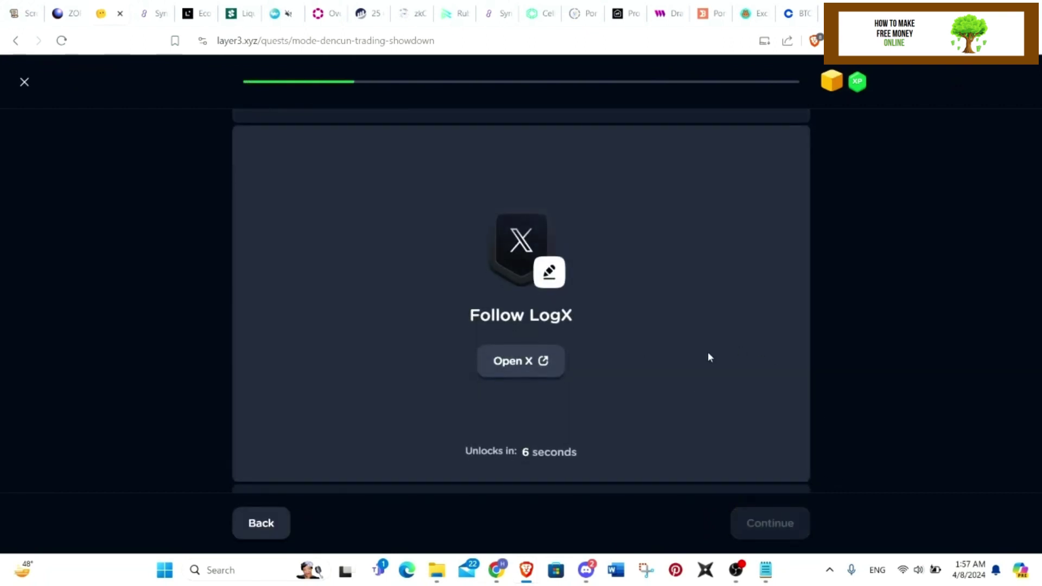
click(521, 361)
click(157, 14)
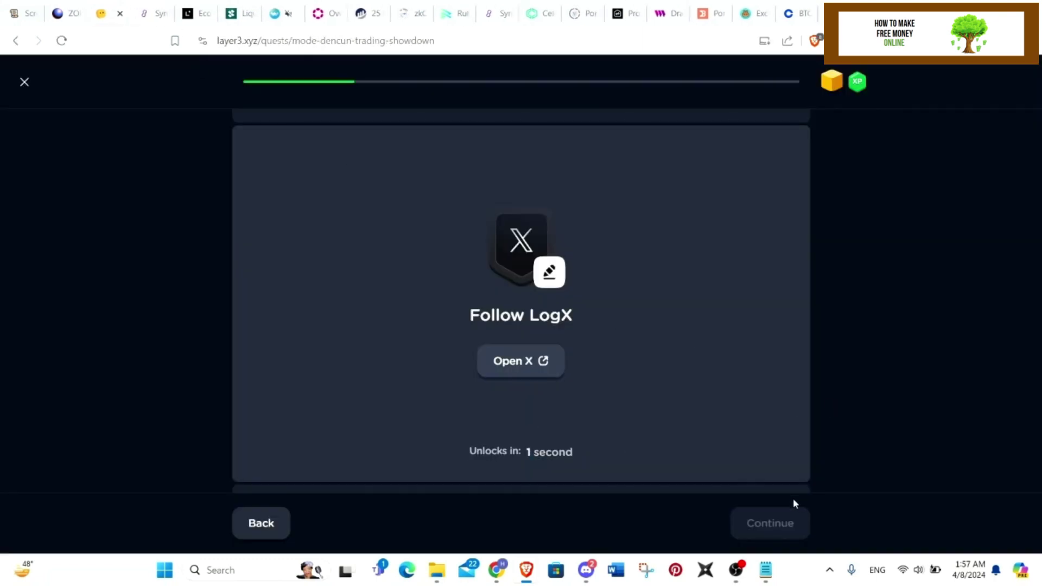
click(782, 523)
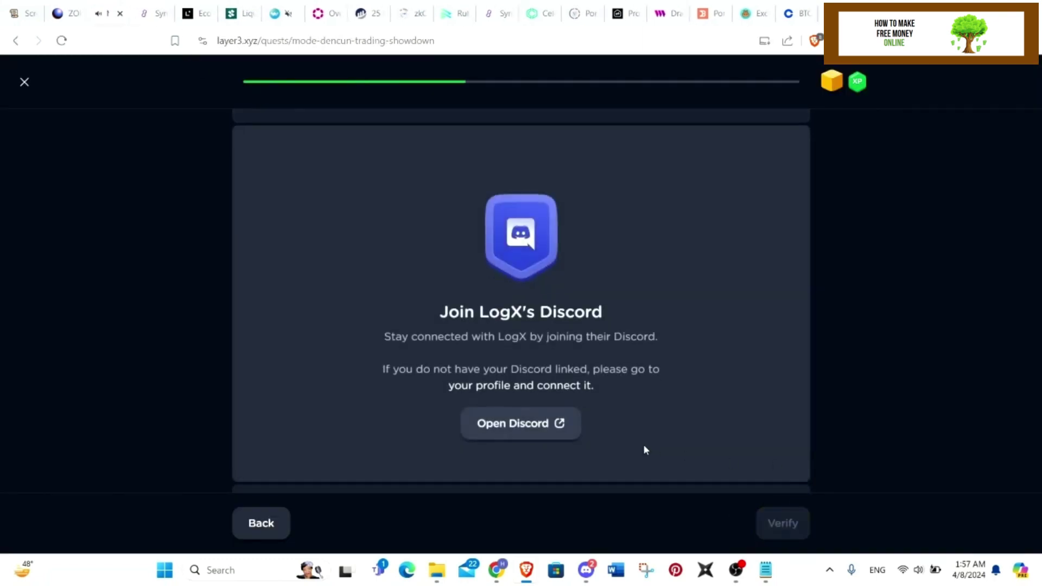
click(570, 423)
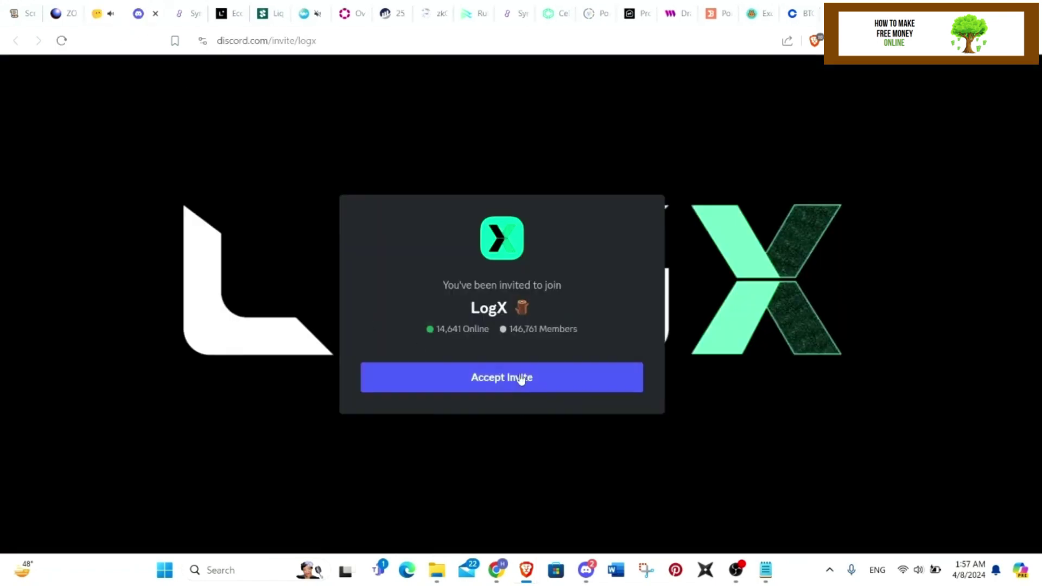
Accept the LogX server invite, agree to its rules, and submit the captcha.
click(513, 377)
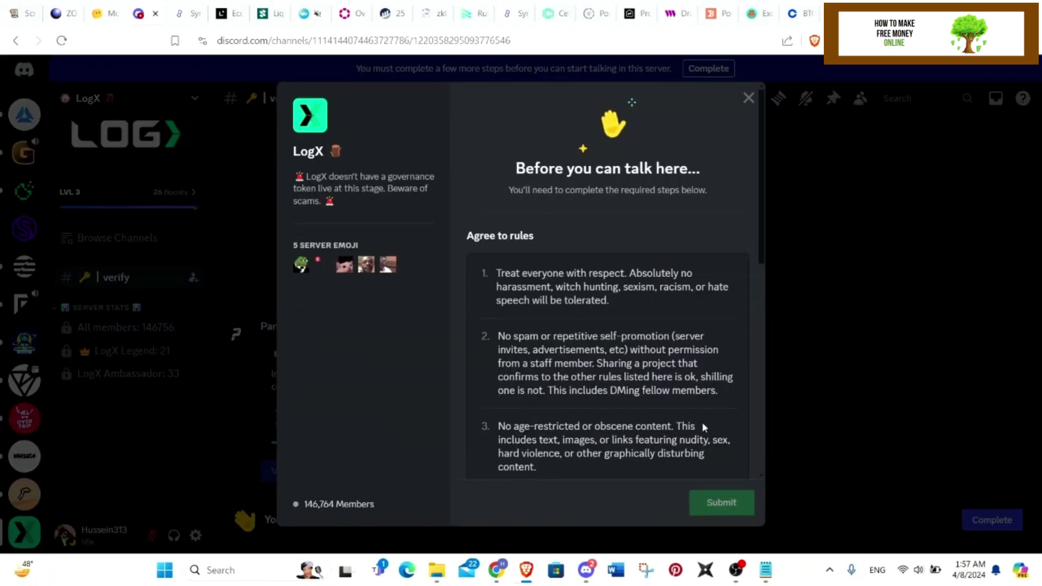
scroll(688, 402, down, 5)
scroll(707, 361, down, 5)
click(509, 466)
click(725, 499)
text(kaqxup)
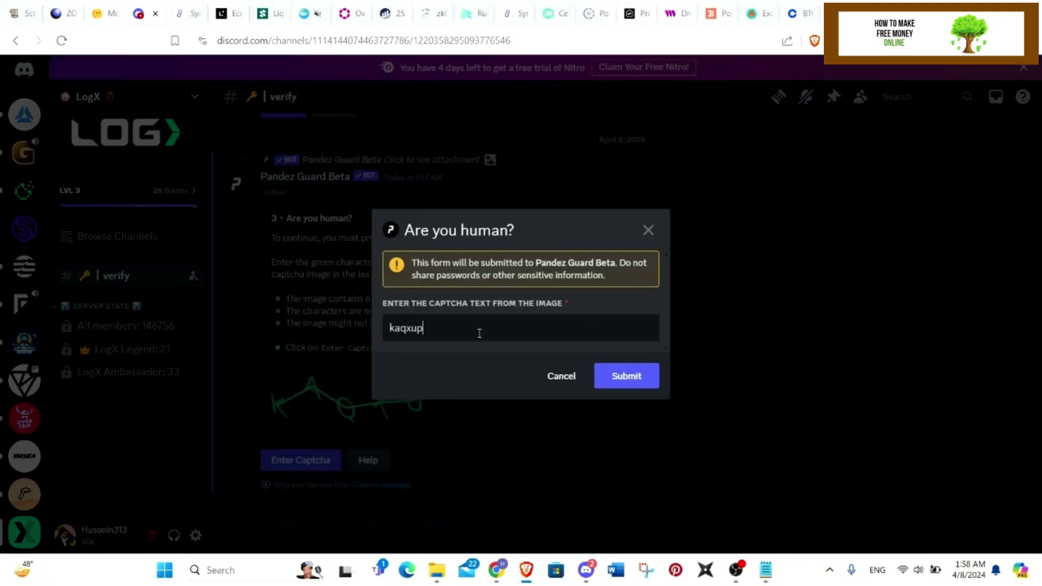
click(626, 375)
scroll(130, 285, down, 5)
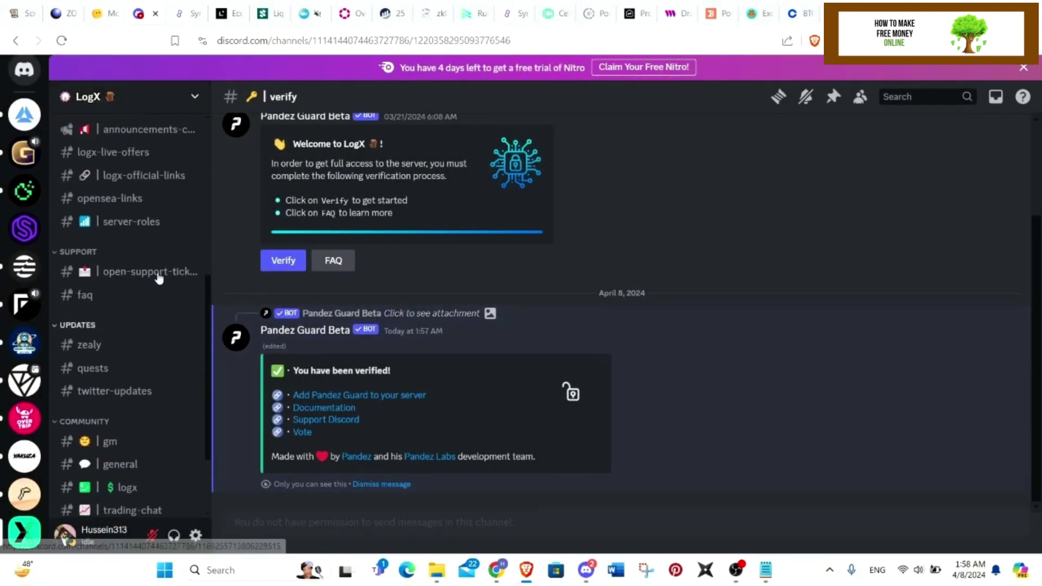
key(ctrl+Tab)
Verify the Join LogX's Discord step, check the LogX server, and retry verification.
click(778, 523)
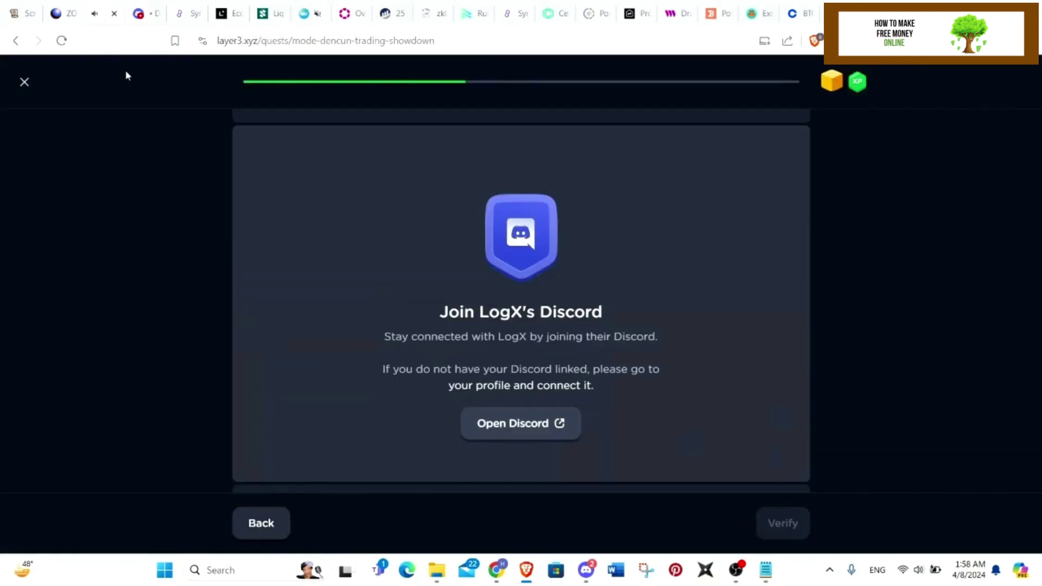
key(ctrl+shift+Tab)
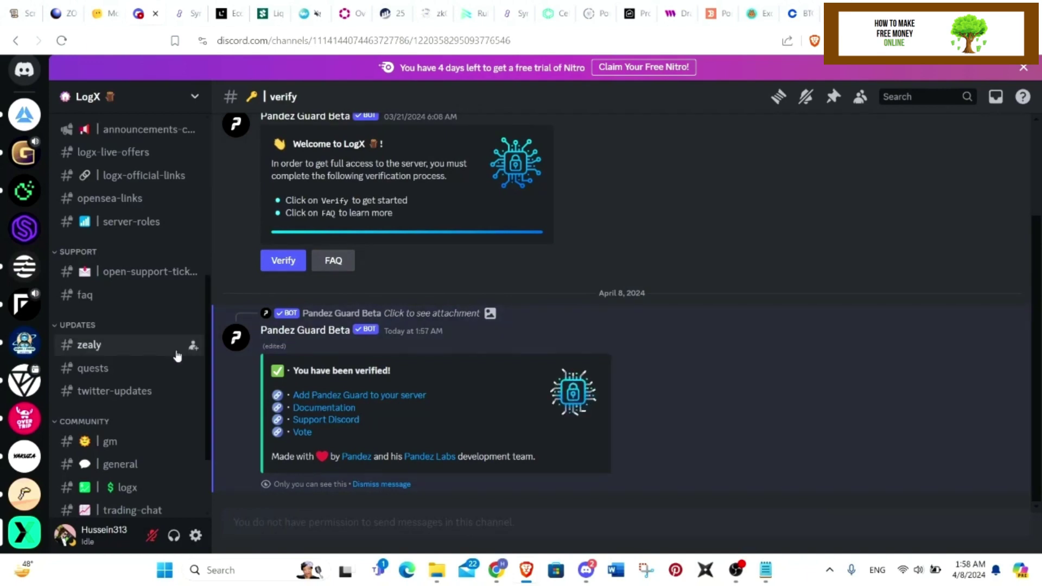
click(147, 13)
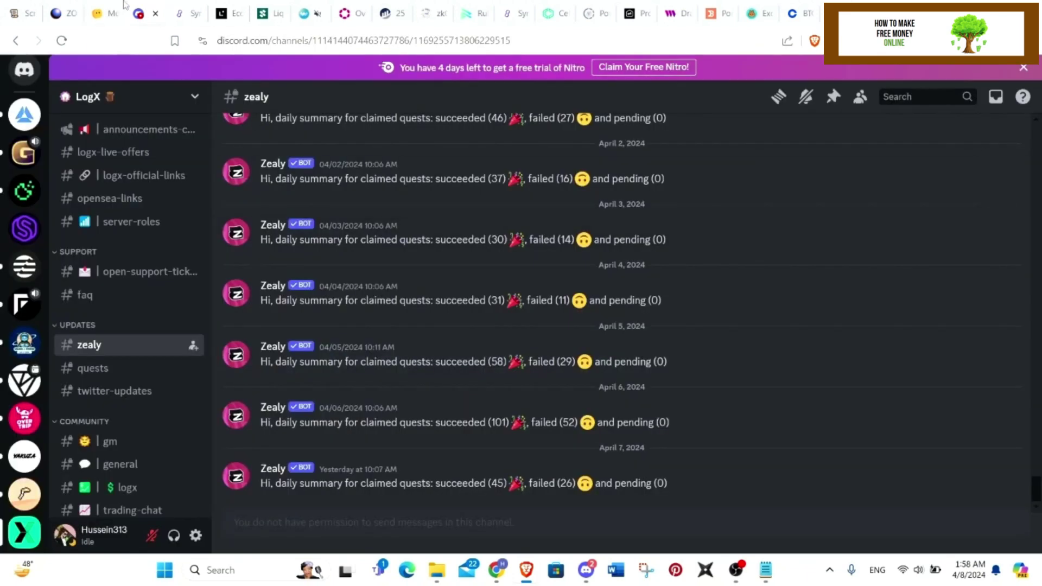
click(106, 13)
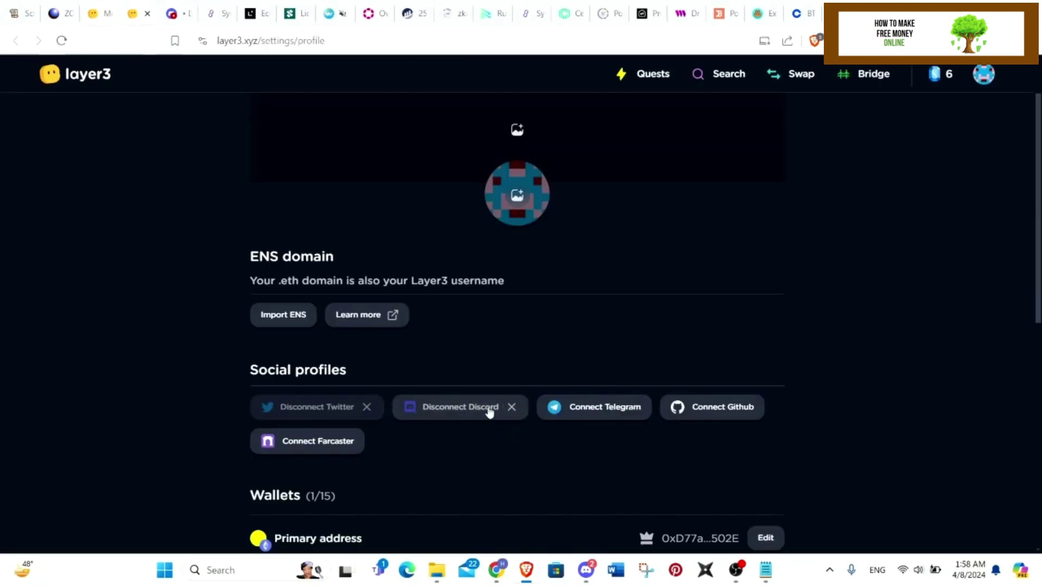
scroll(539, 439, down, 1)
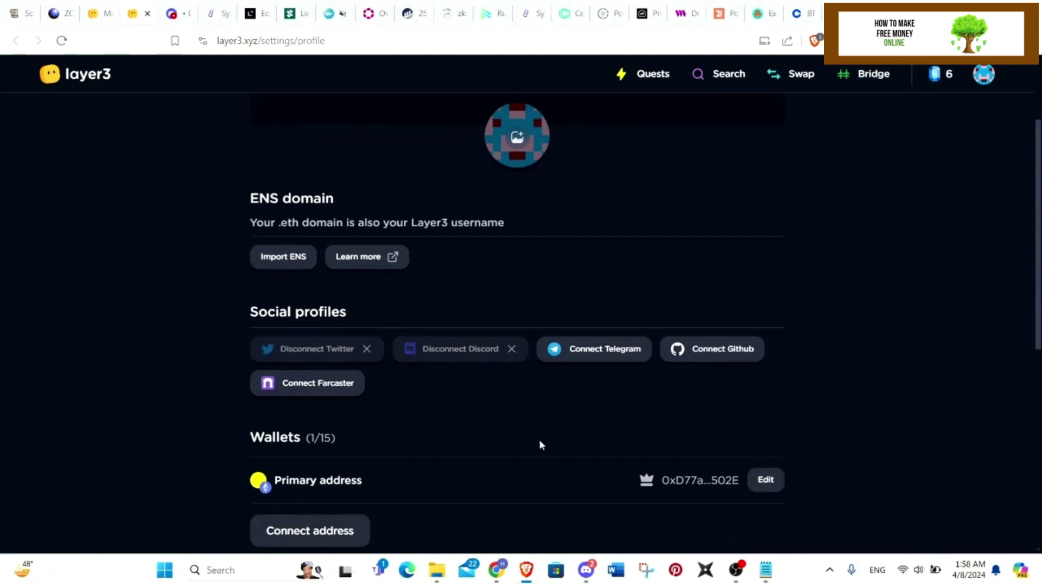
click(98, 13)
click(782, 523)
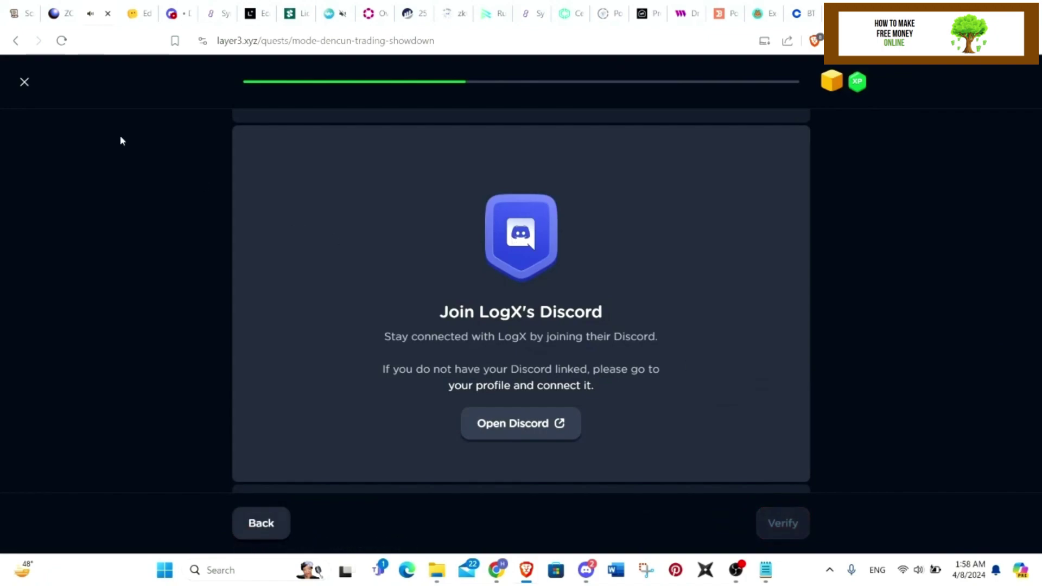
Close the quest steps and go from Search to the Rewards page.
click(26, 84)
click(729, 74)
scroll(814, 382, down, 5)
scroll(813, 382, down, 3)
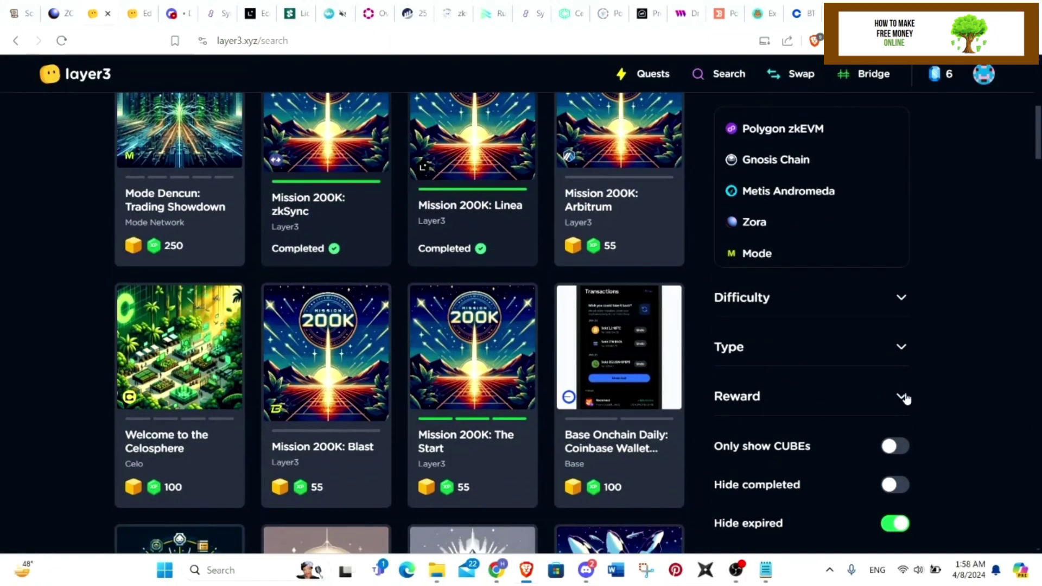
scroll(871, 314, up, 2)
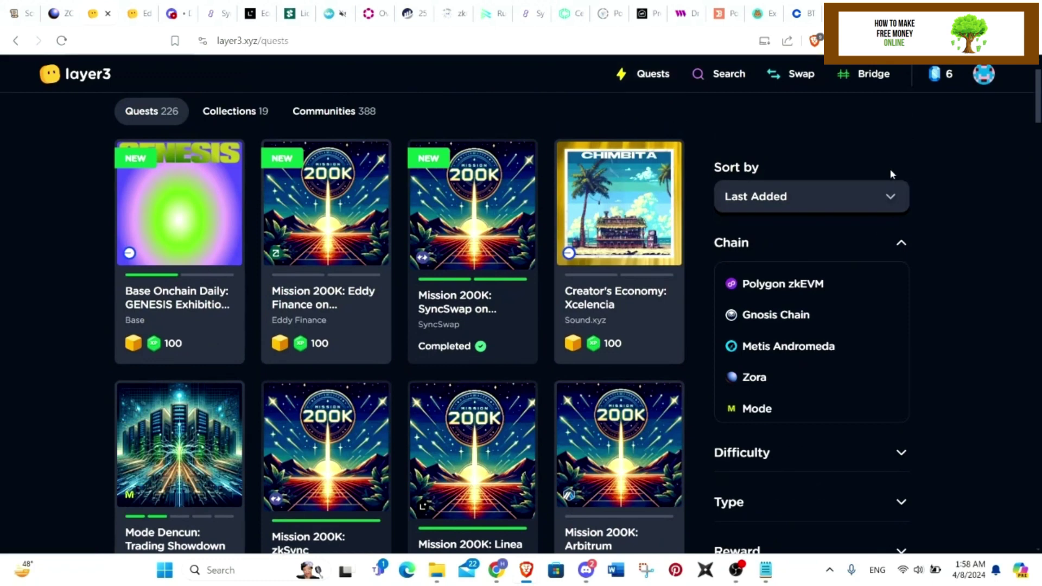
click(941, 73)
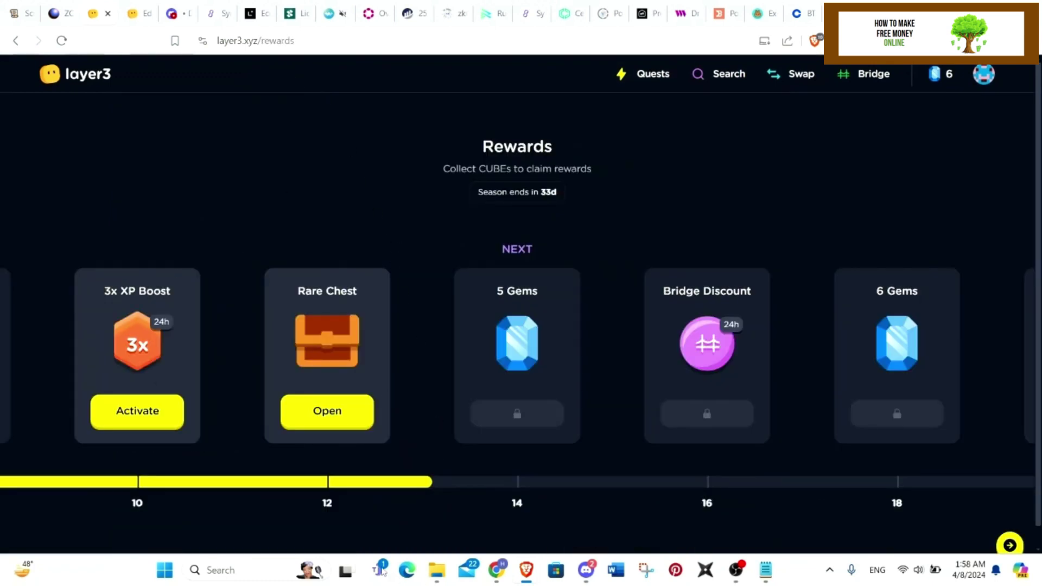
click(220, 570)
text(cal)
Launch Calculator, compute 100 ÷ 30 (about 3.33), and close it.
key(Return)
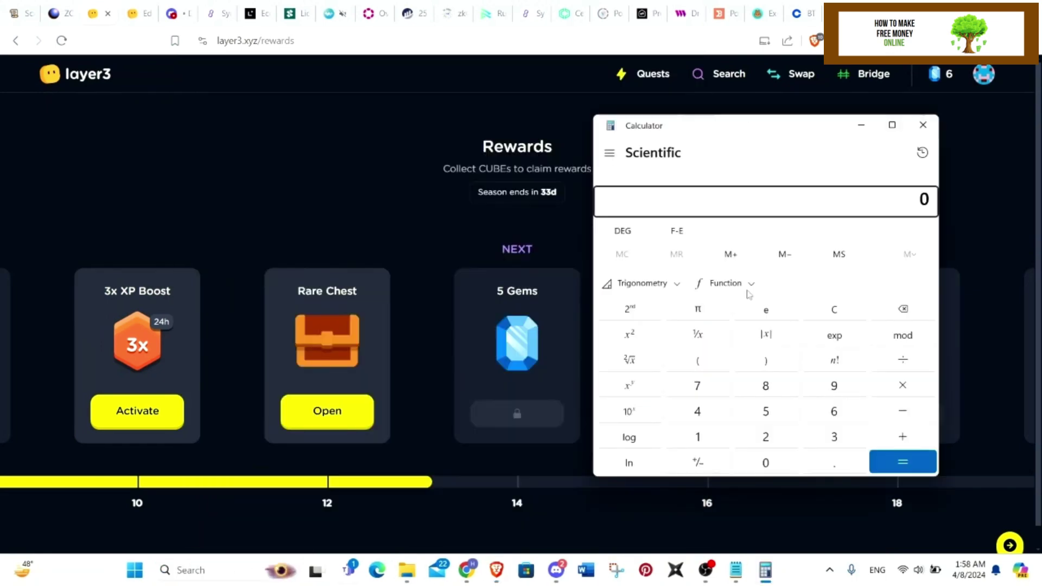
click(697, 437)
double_click(765, 462)
click(834, 437)
click(765, 462)
click(902, 463)
click(923, 125)
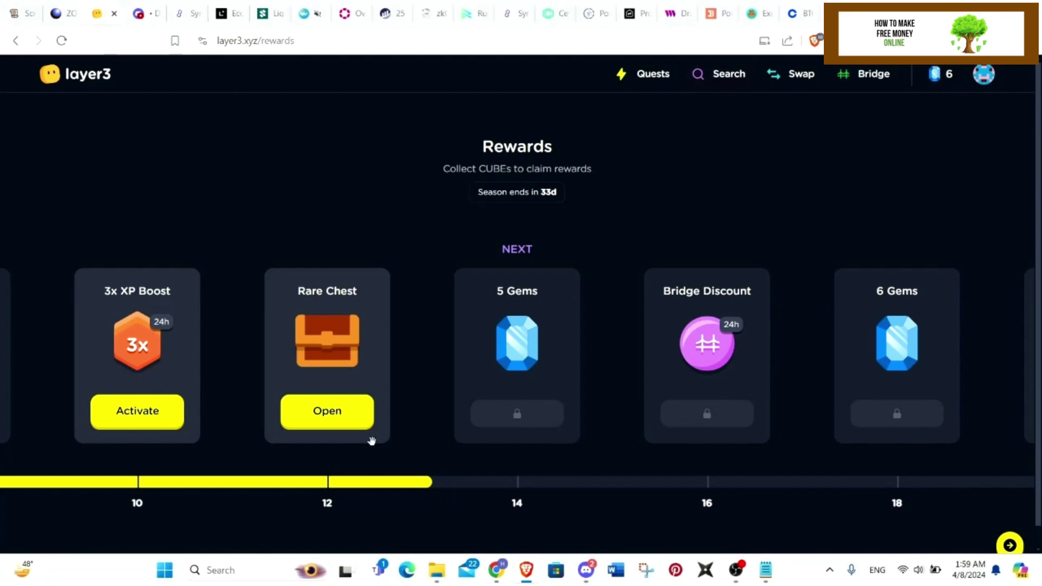
Open the Rare Chest reward and view the Achievements page.
click(341, 411)
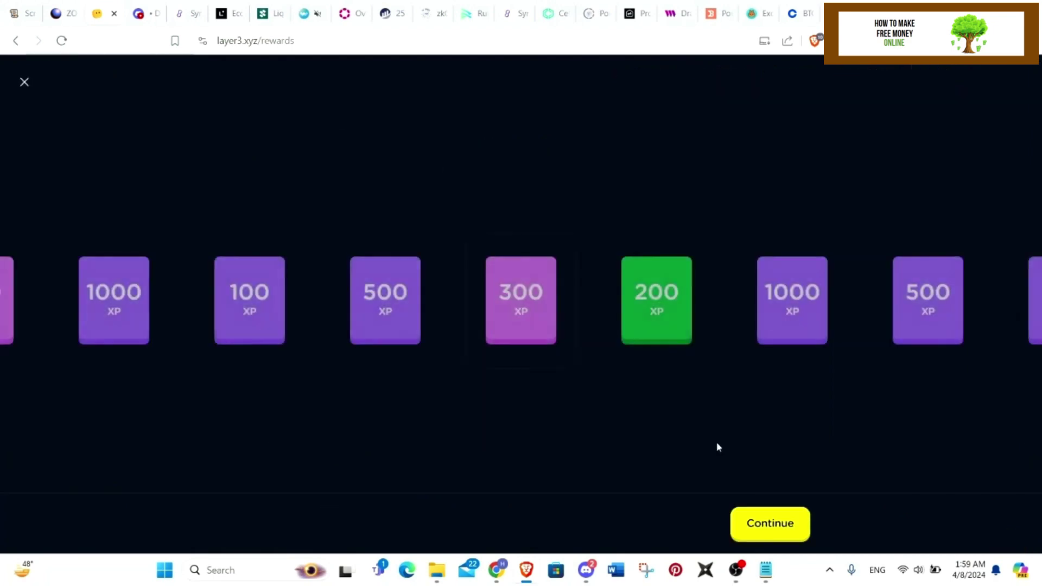
click(769, 523)
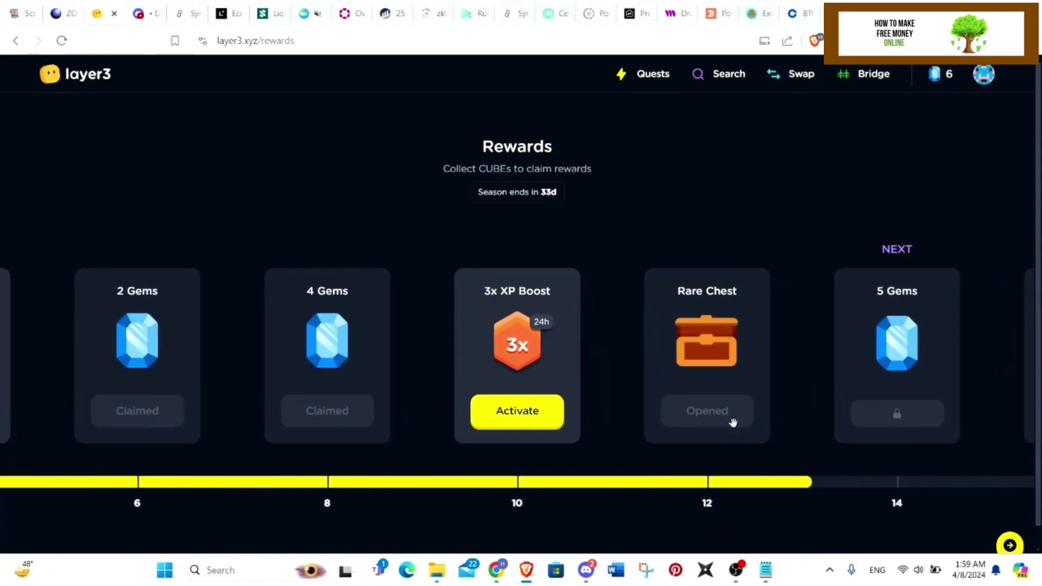
scroll(732, 367, down, 3)
click(984, 73)
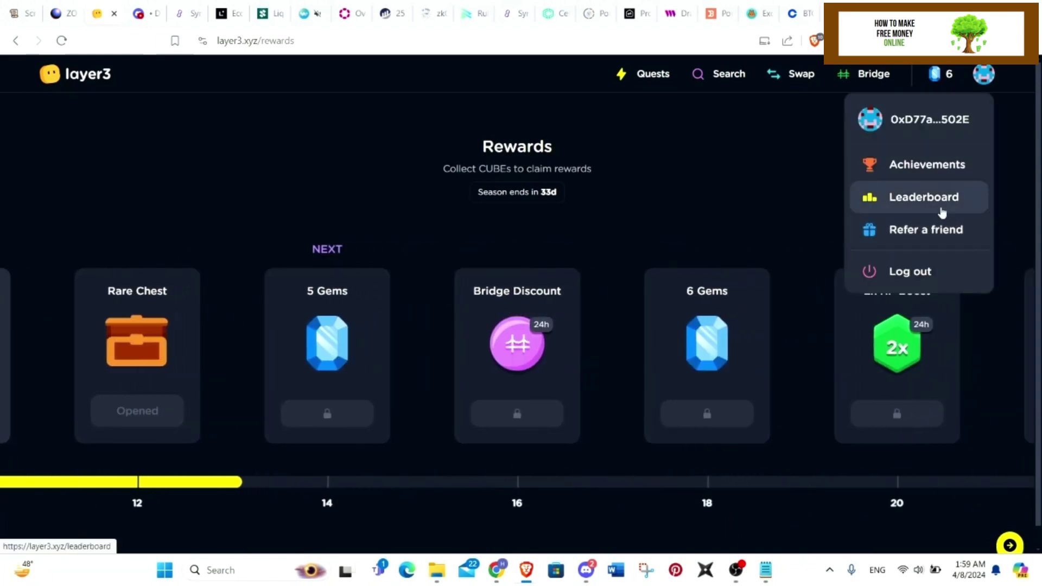
click(927, 165)
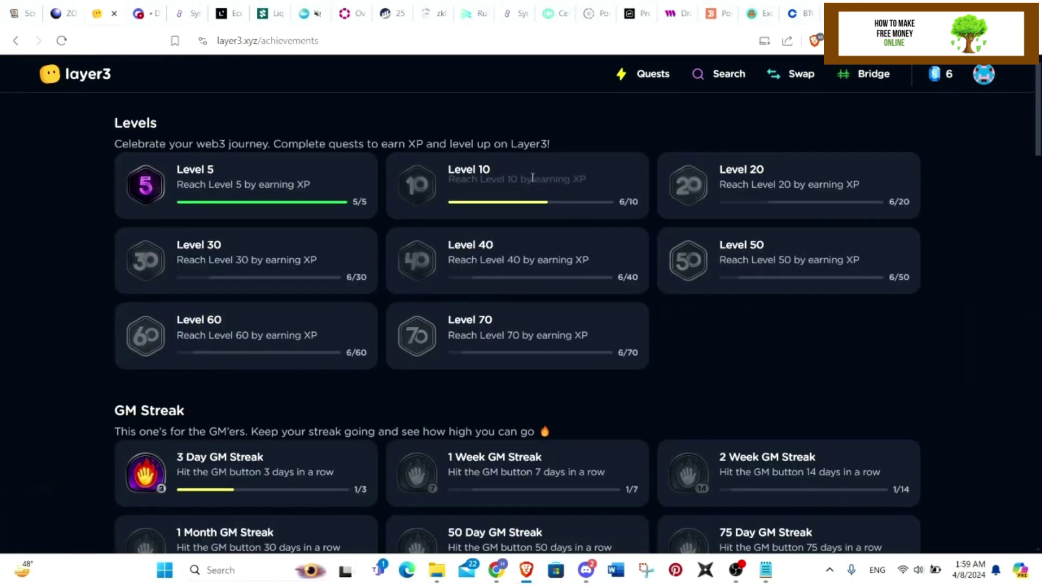
scroll(570, 326, down, 5)
scroll(733, 245, up, 4)
Say gm from the Quests overview to raise the streak to 2, then revisit Achievements.
click(984, 73)
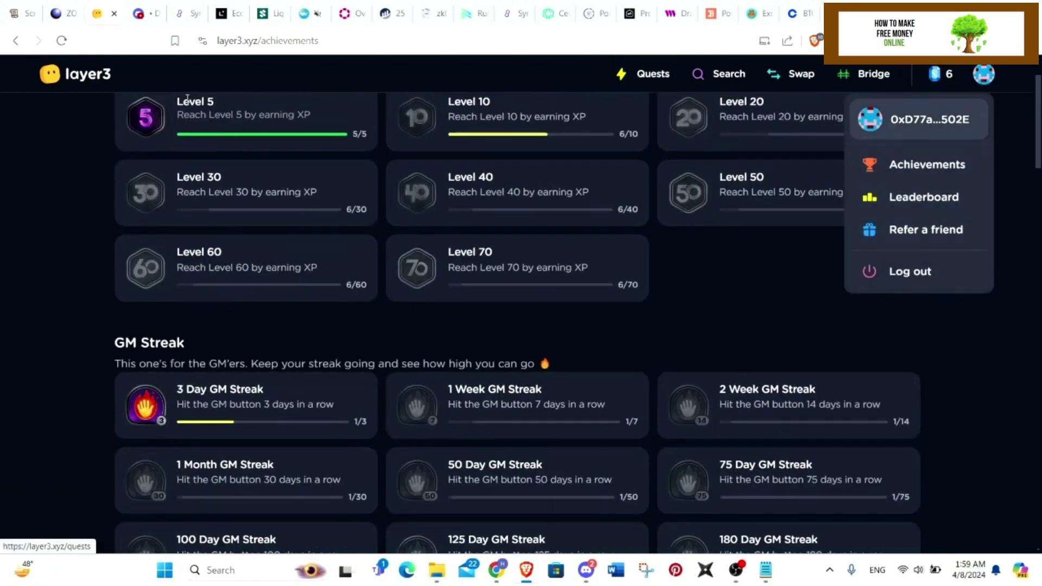
click(75, 73)
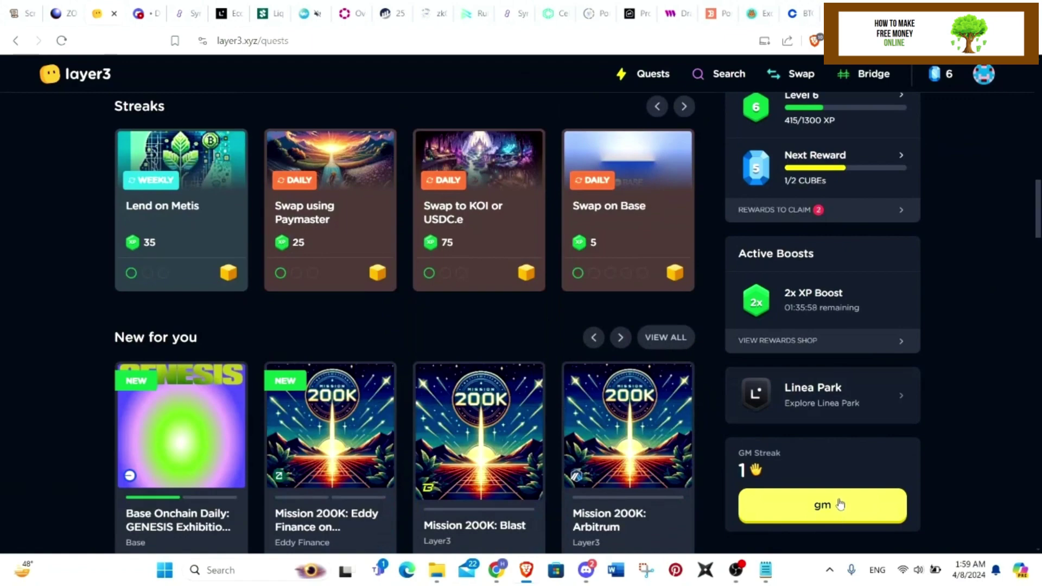
click(840, 505)
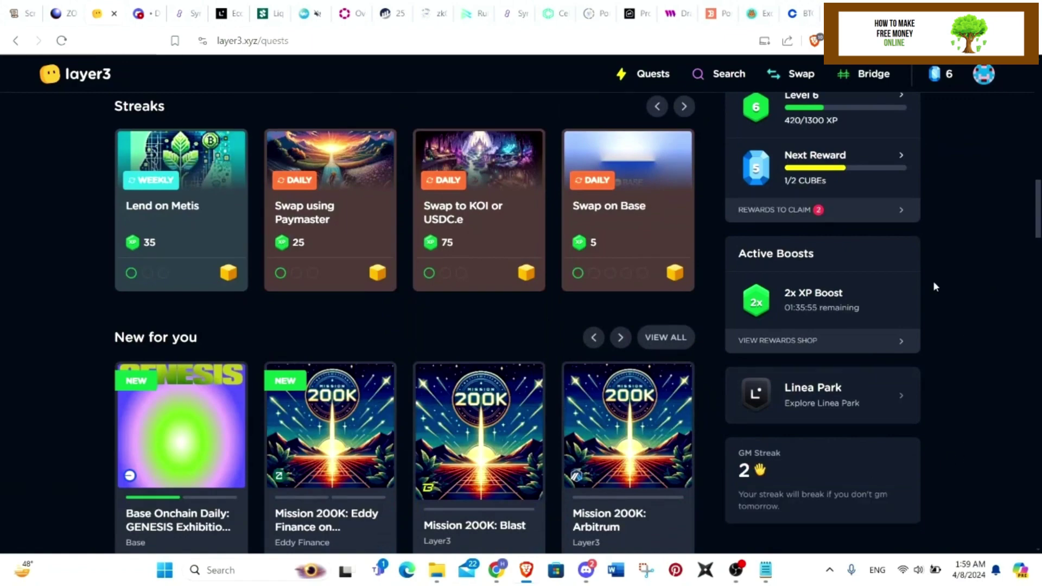
click(984, 73)
click(926, 164)
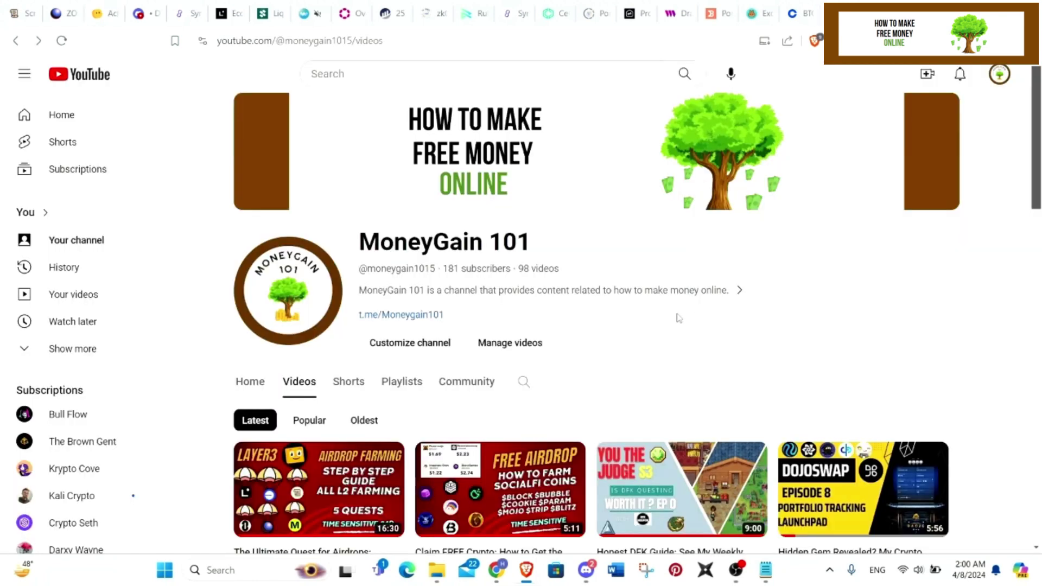
scroll(678, 318, down, 3)
scroll(569, 342, up, 2)
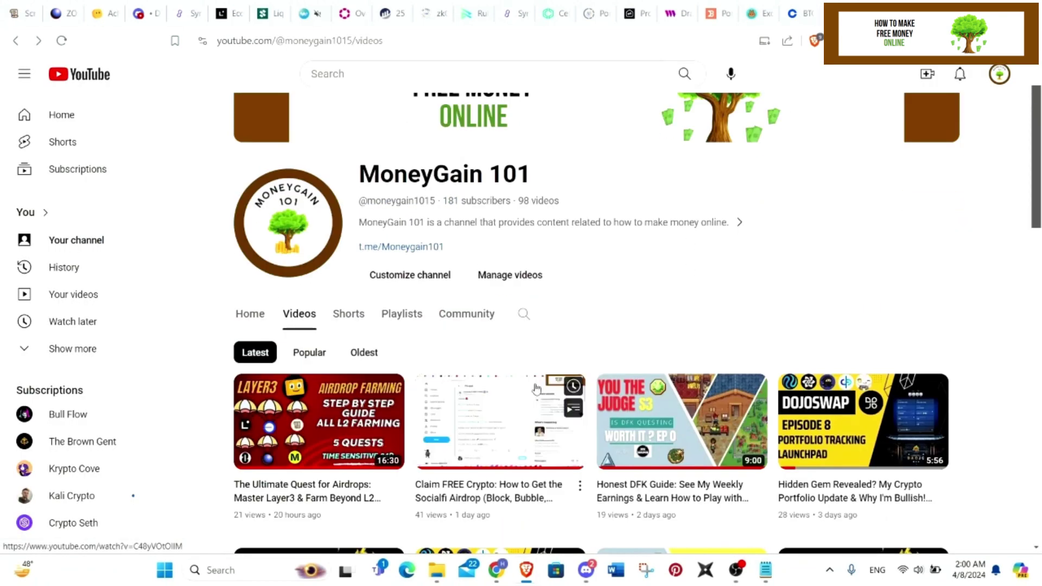